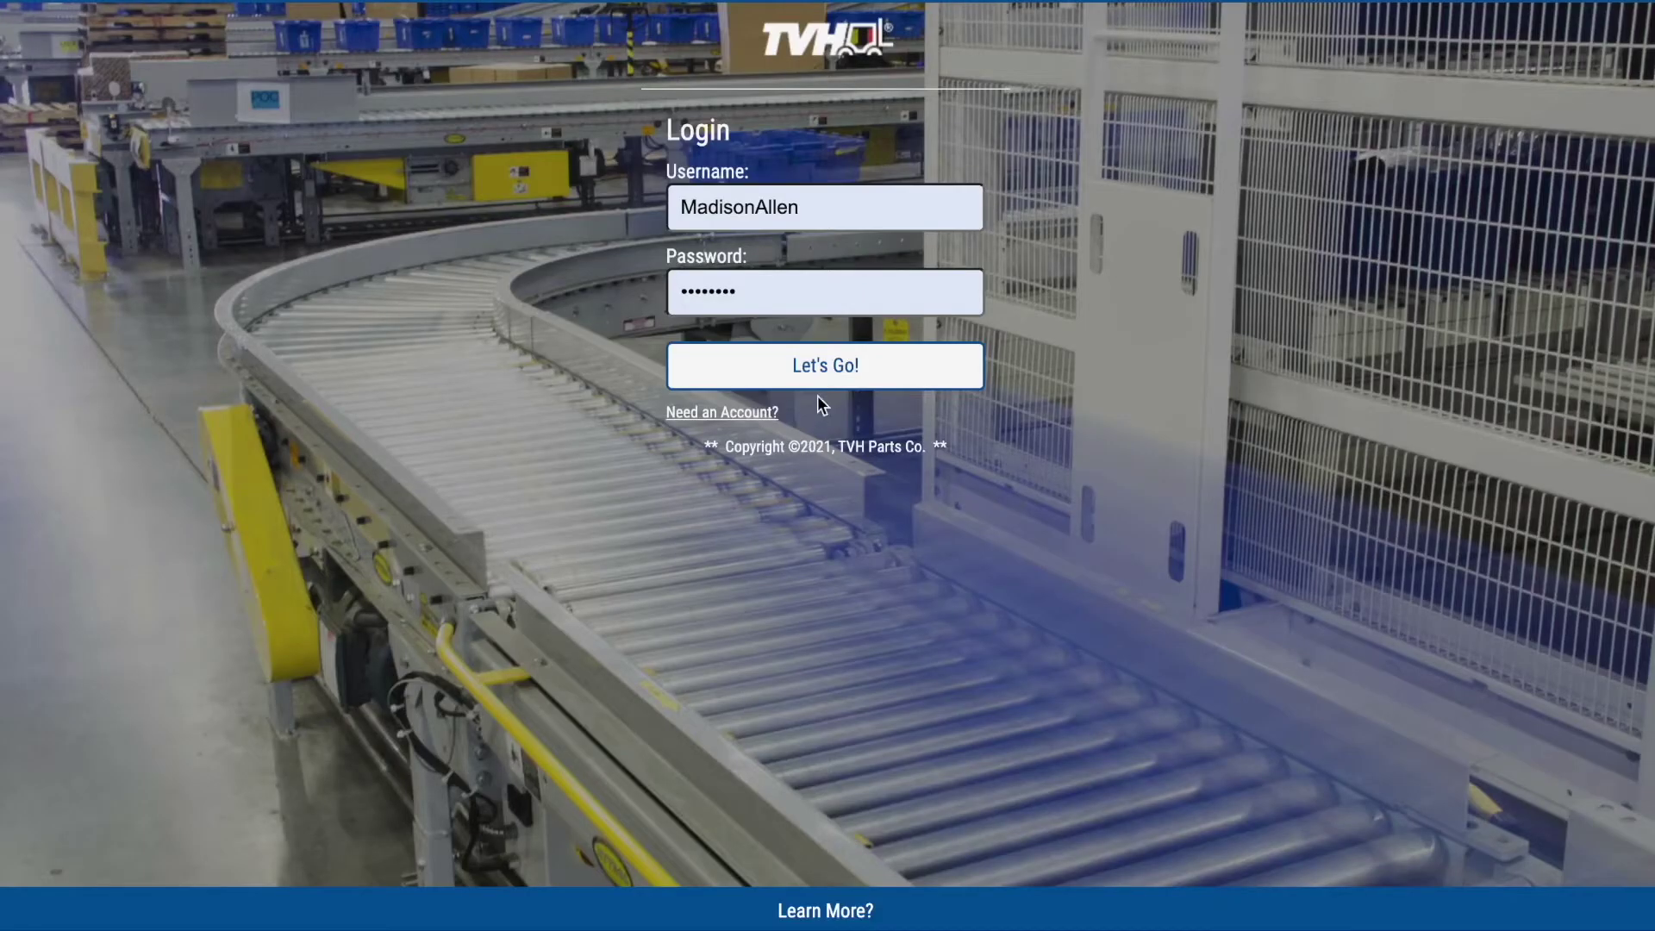
# - Sign in, then open the Light Construction Replacement Parts promotion from the home page
pyautogui.click(824, 369)
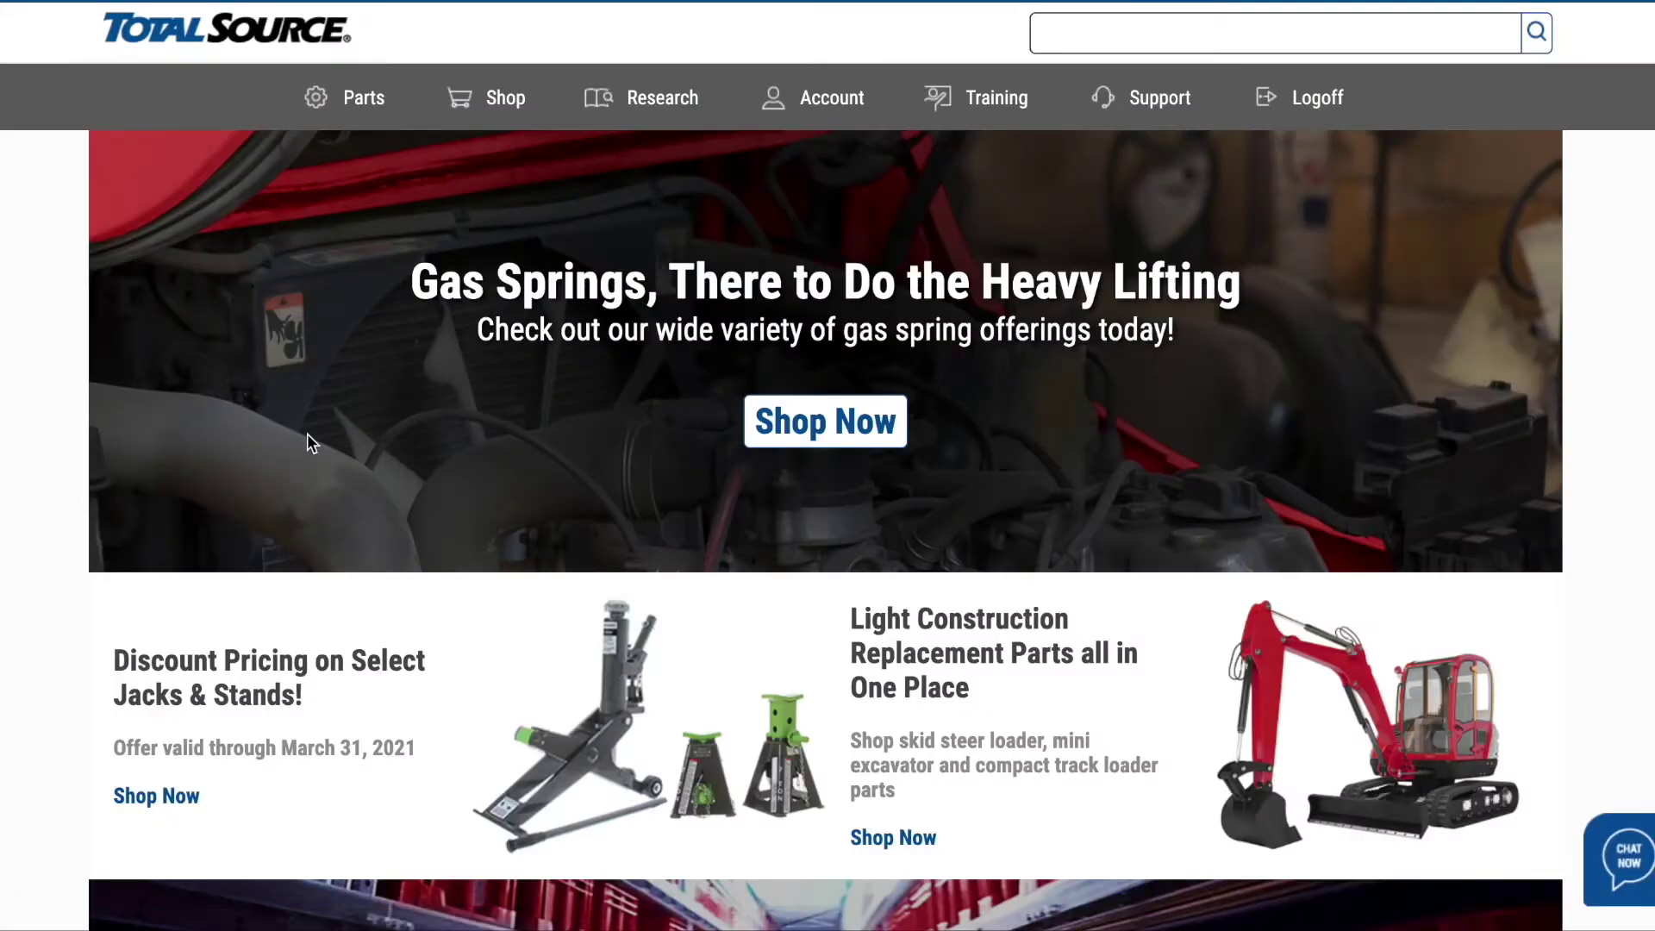
pyautogui.scroll(-4, 307, 434)
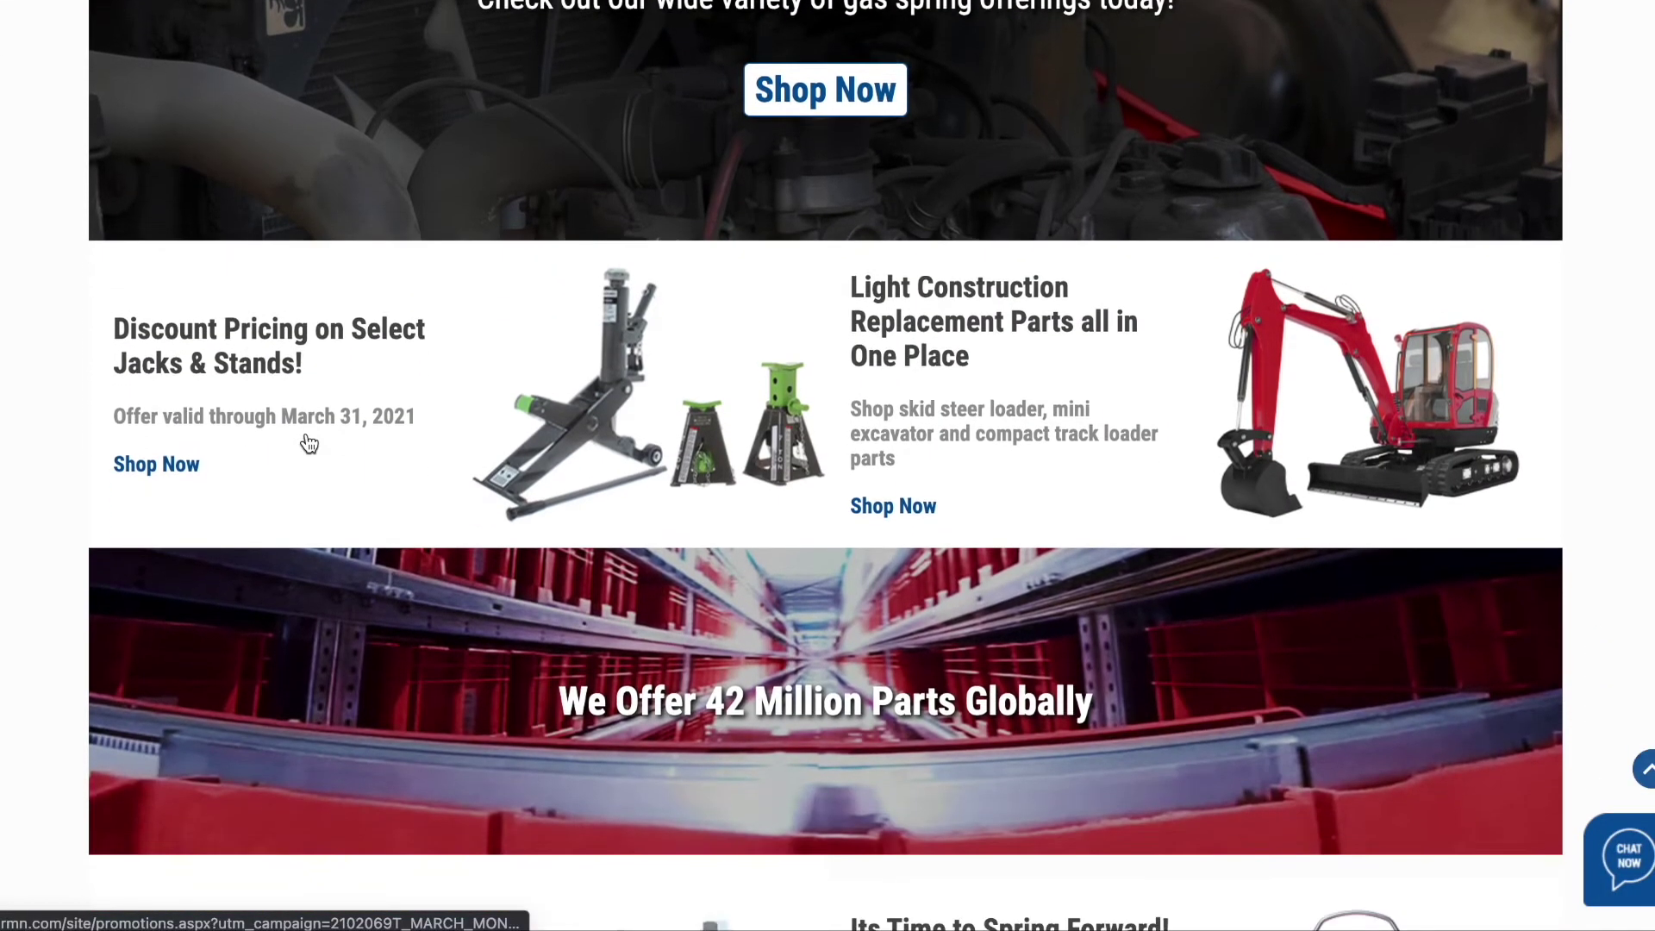
pyautogui.scroll(-3, 306, 436)
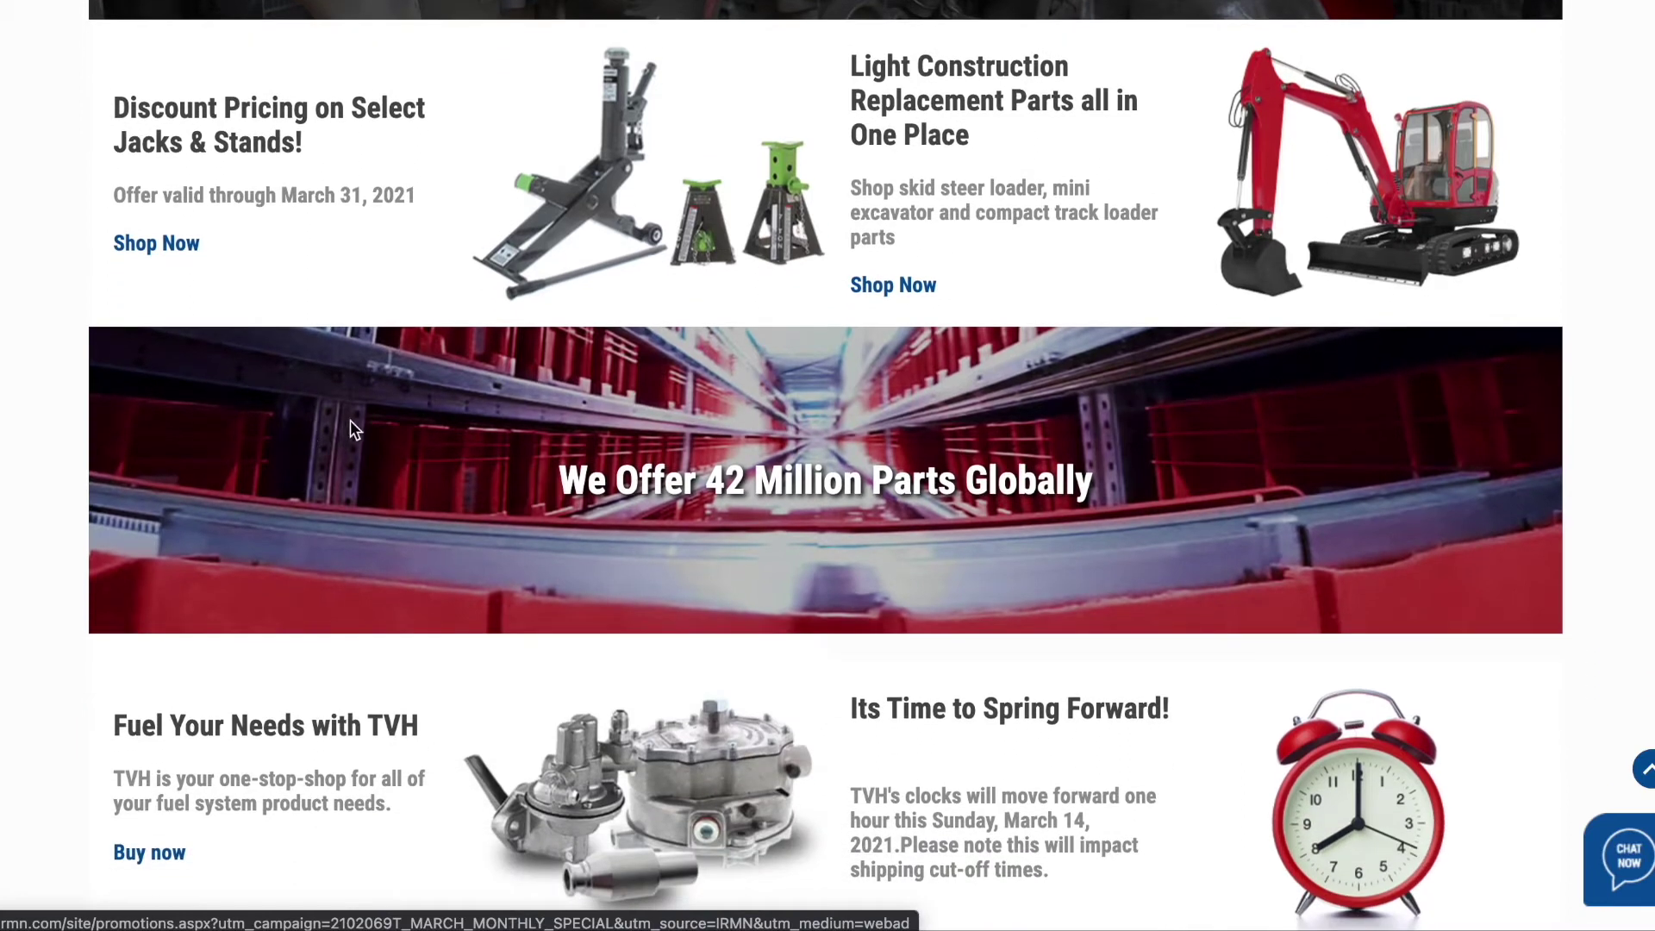
pyautogui.click(923, 205)
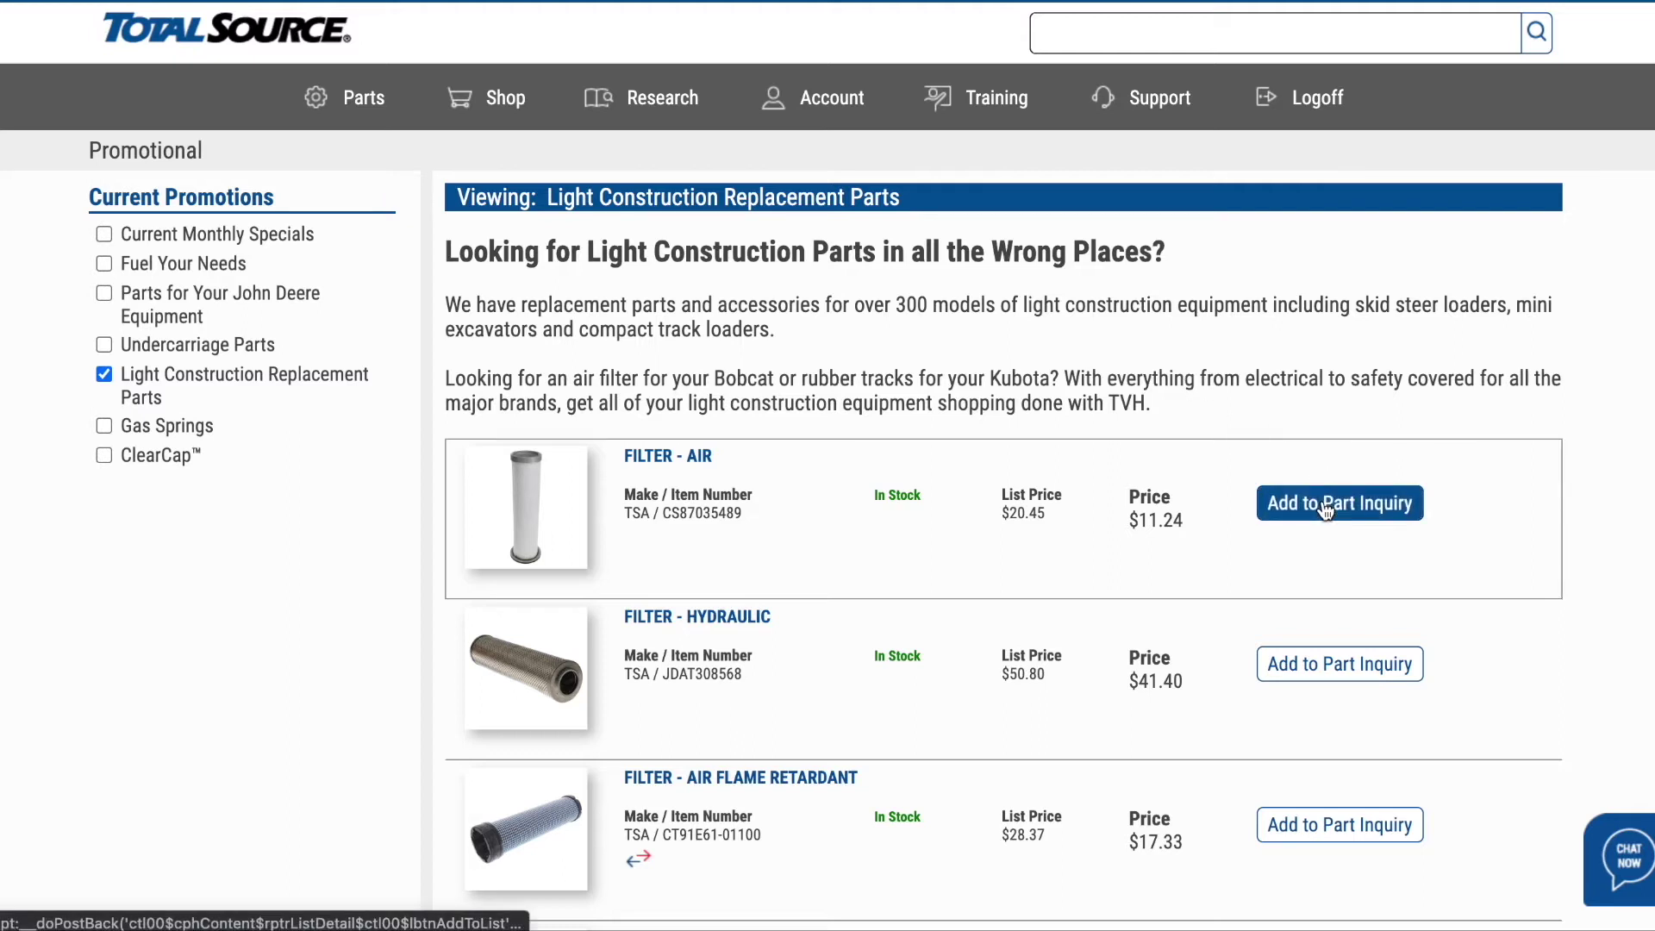
# - Scroll down through the Light Construction filter listings and back up to the top
pyautogui.scroll(-3, 1305, 272)
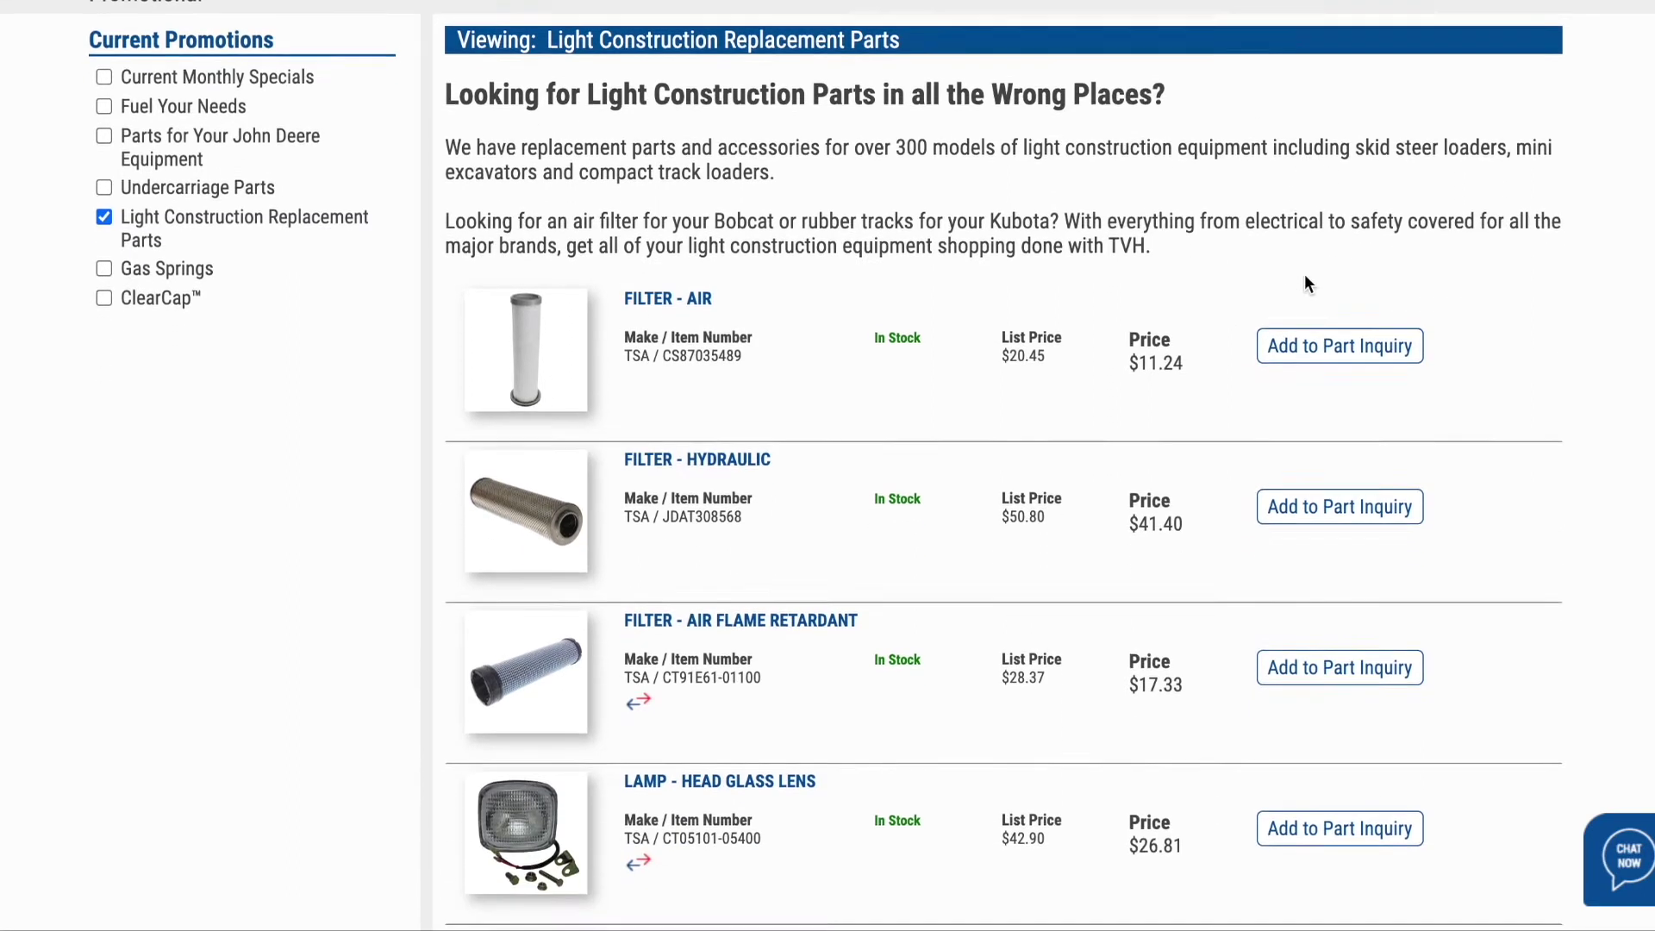
pyautogui.scroll(-3, 1305, 273)
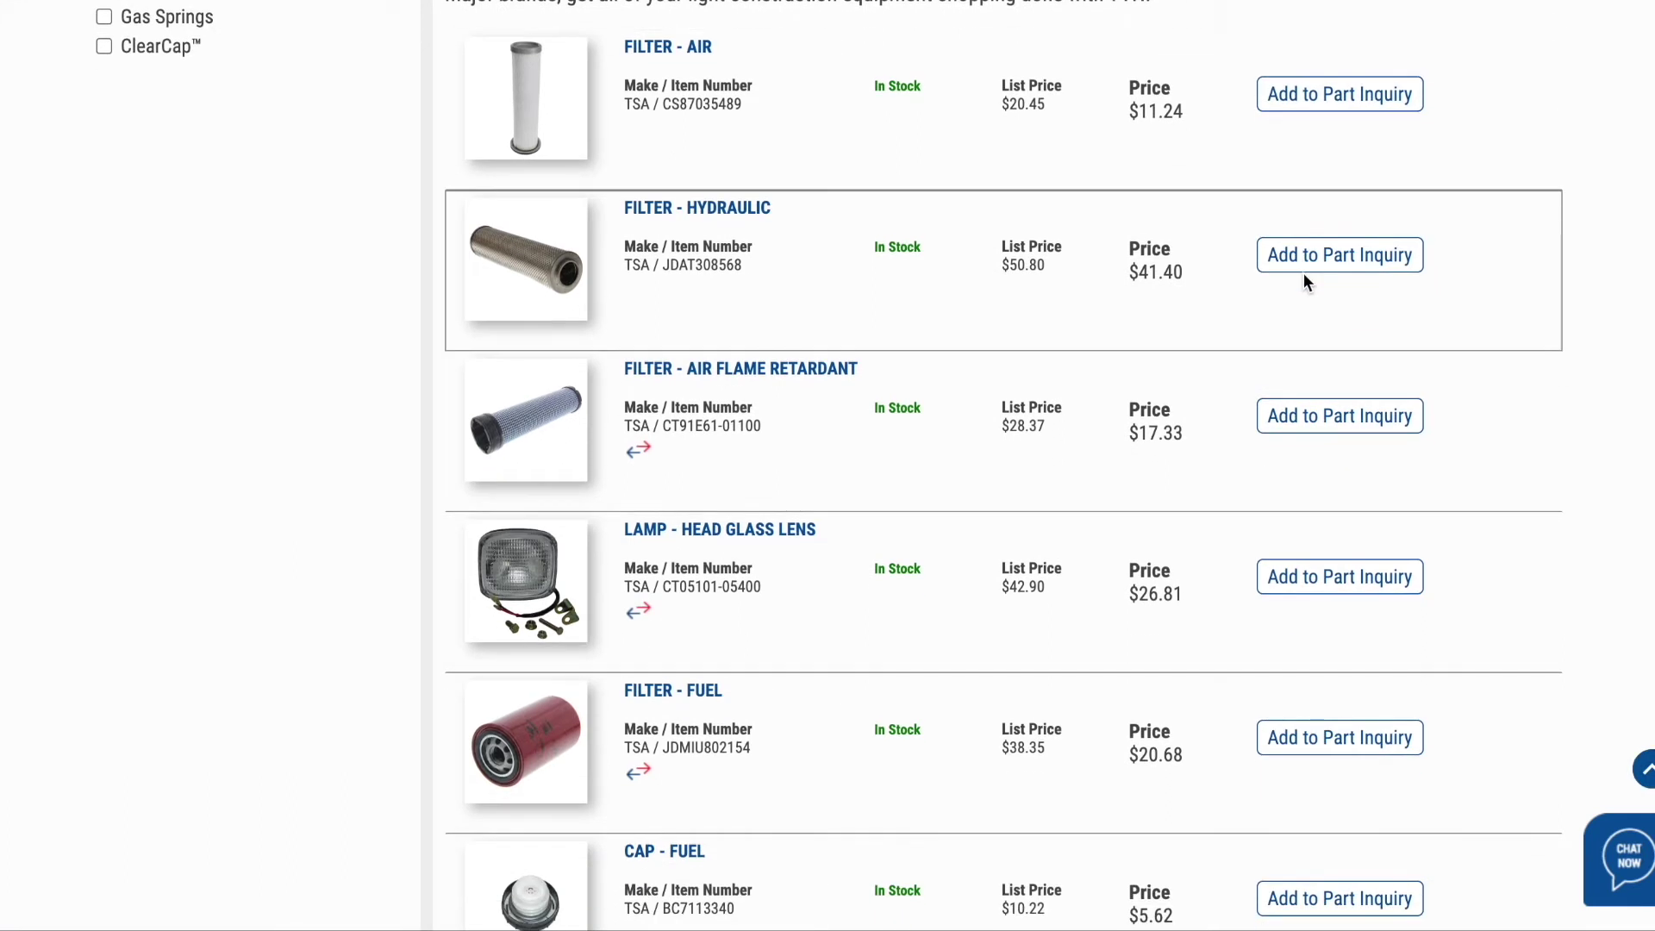
pyautogui.scroll(-3, 1304, 274)
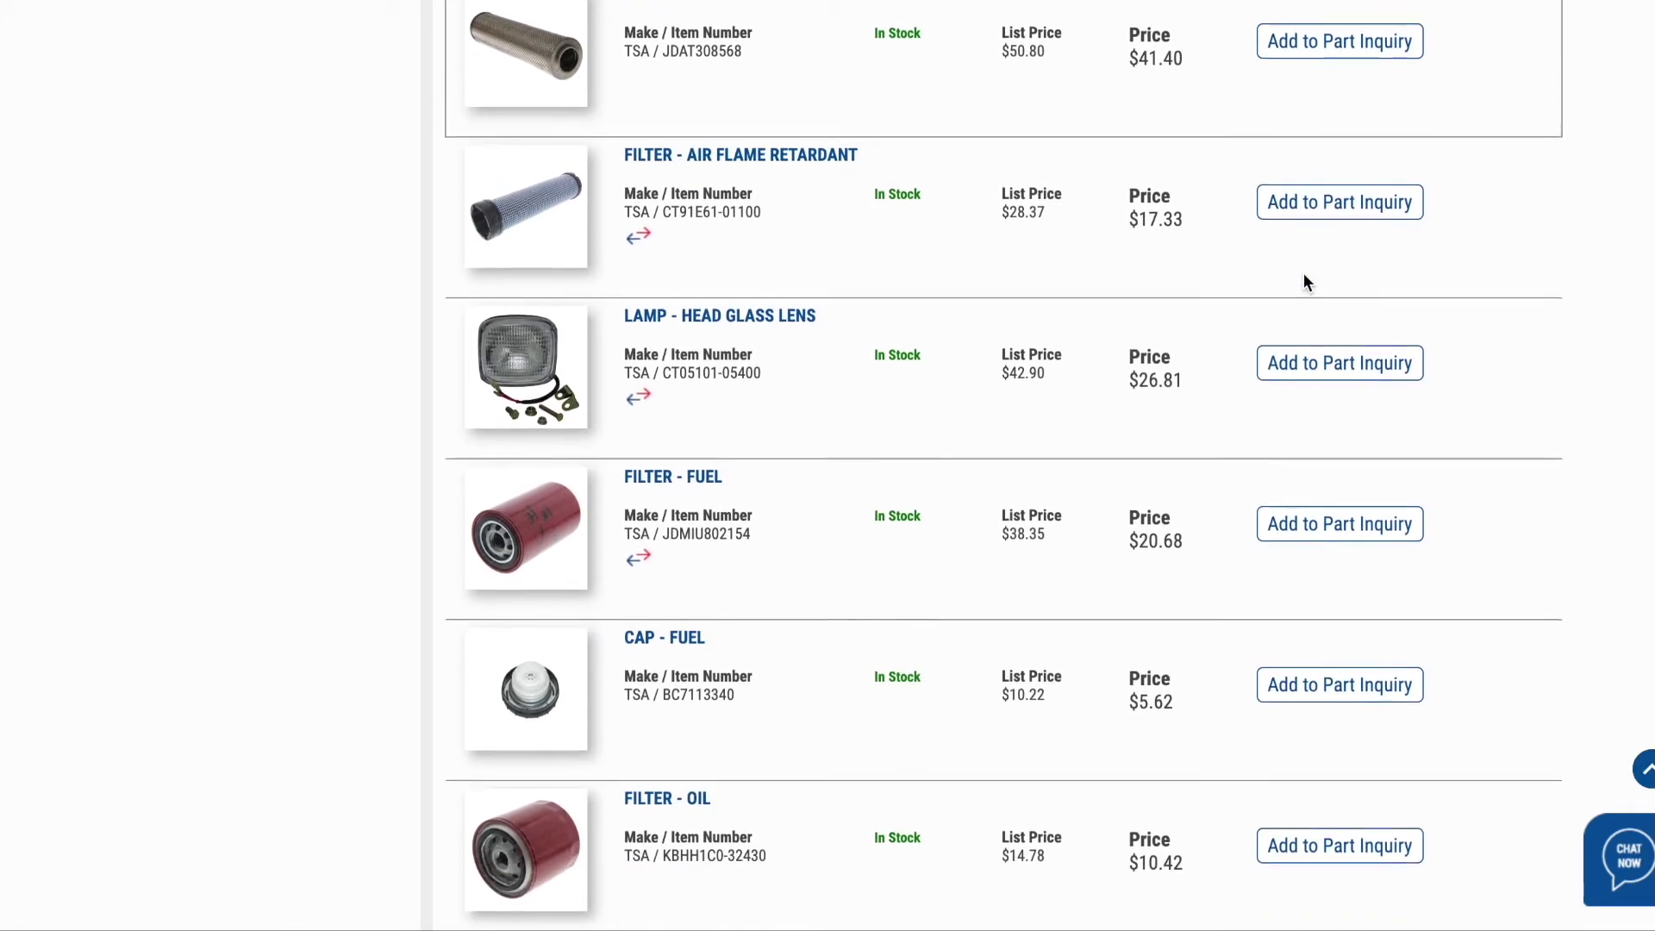
pyautogui.scroll(6, 1303, 274)
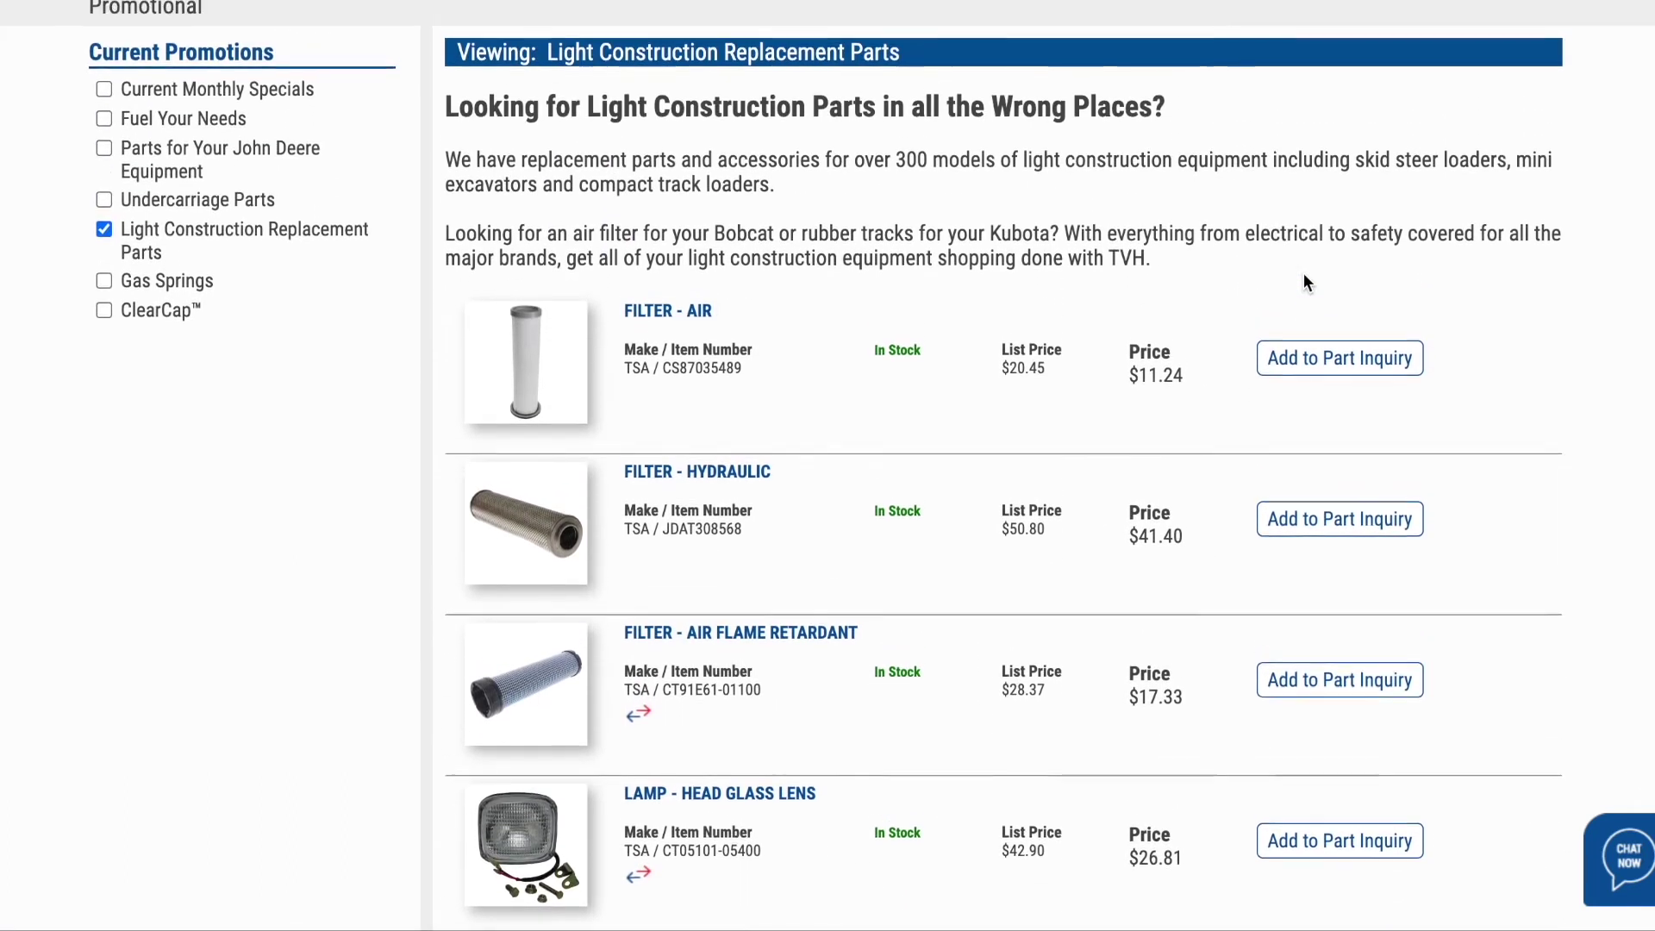
pyautogui.scroll(2, 1303, 282)
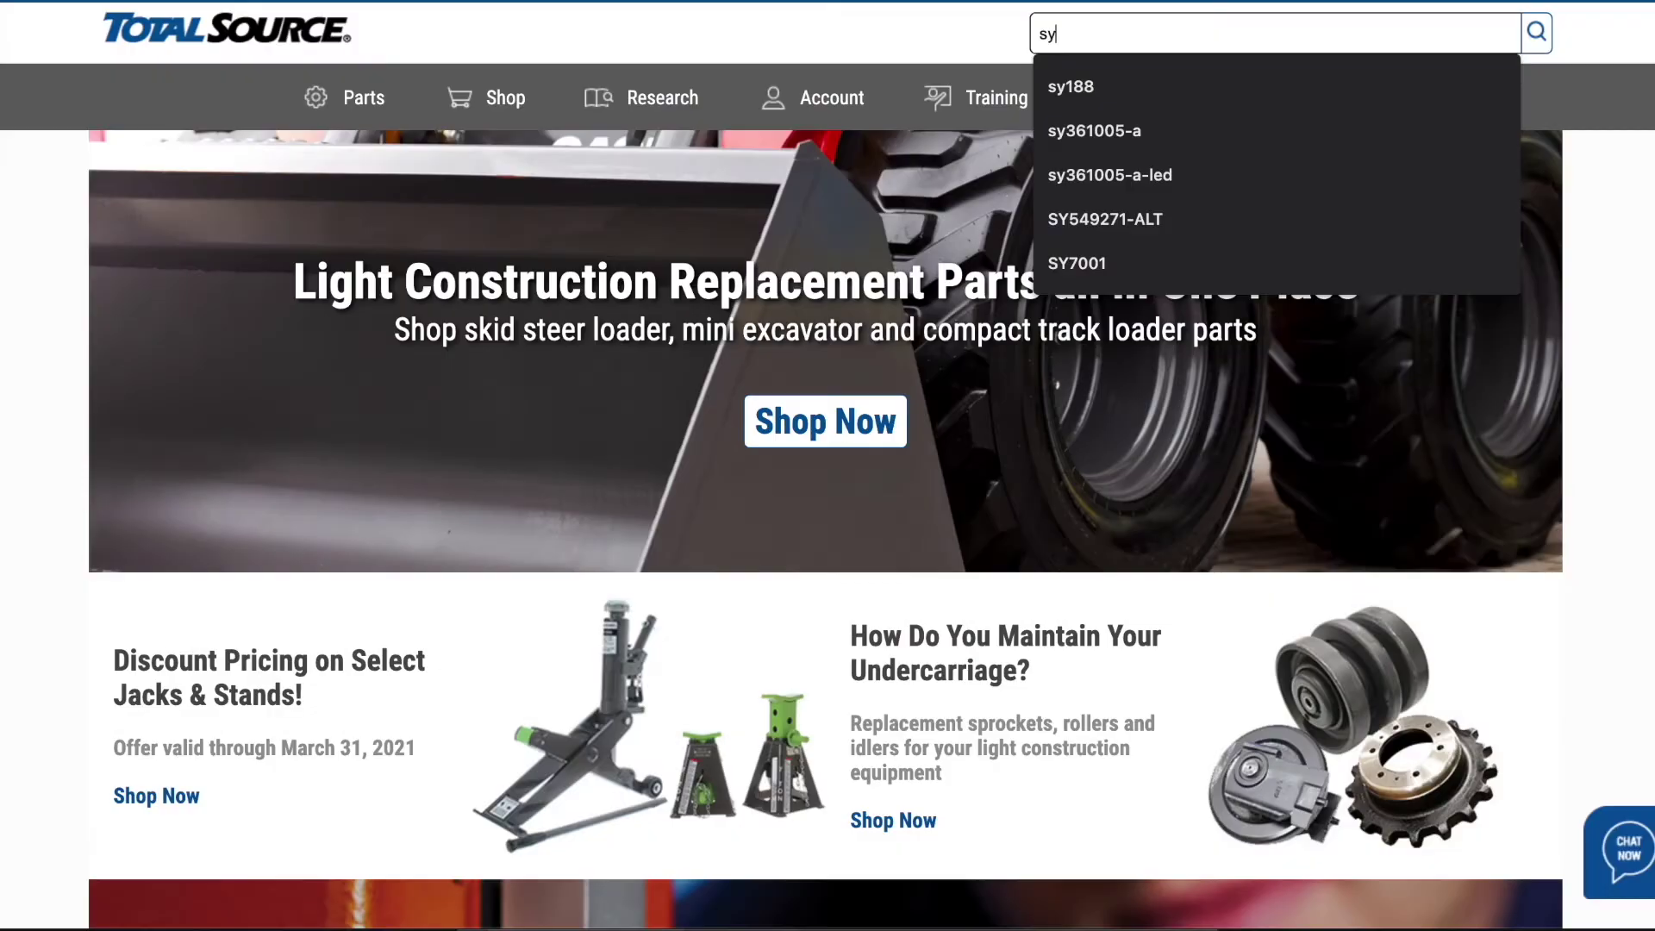
# - Search for part sy361005-a-led and open the SY361005-A--LED strobe's product details
pyautogui.write('361005-a-led')
pyautogui.press('Return')
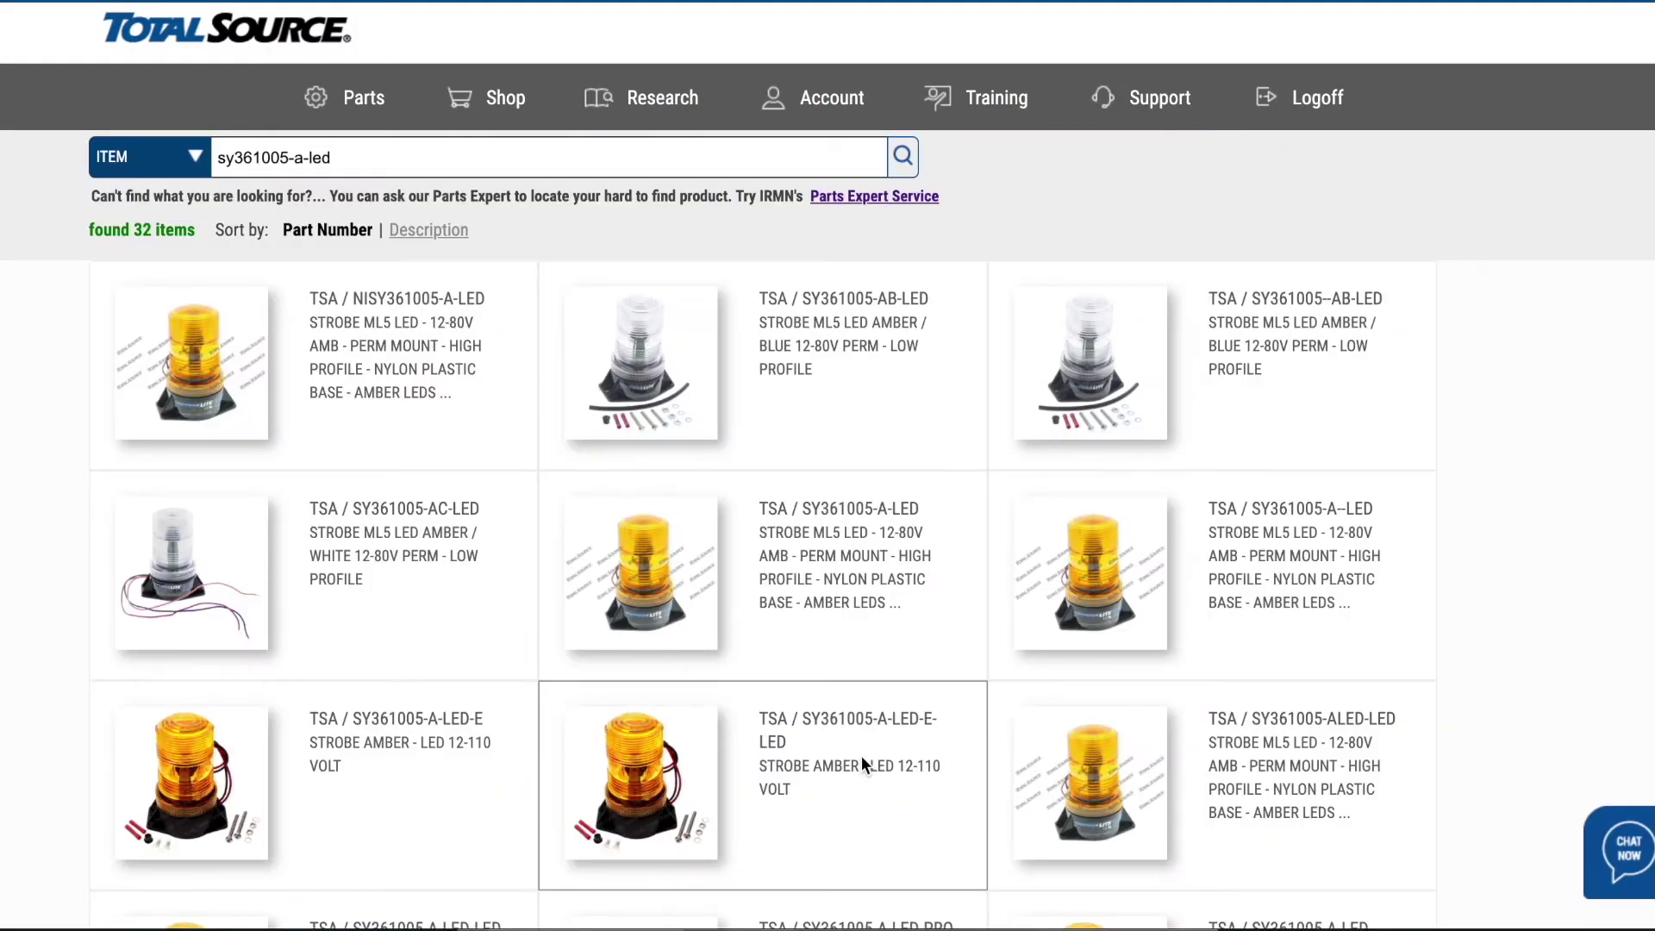
pyautogui.click(1116, 617)
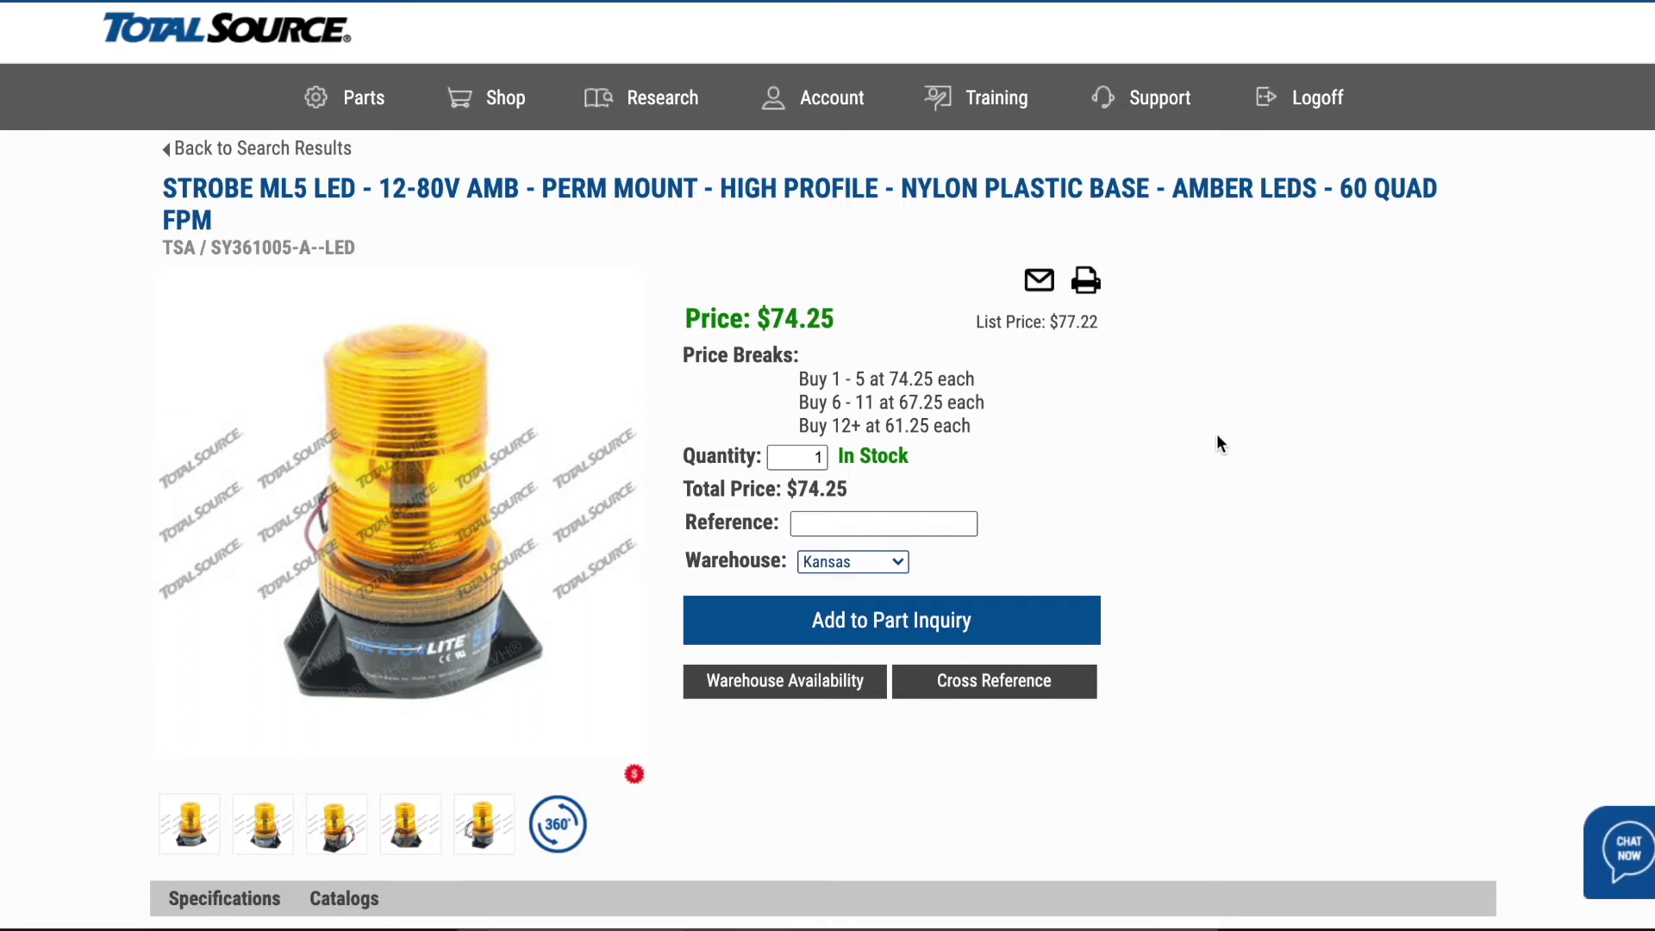
pyautogui.scroll(-1, 1217, 439)
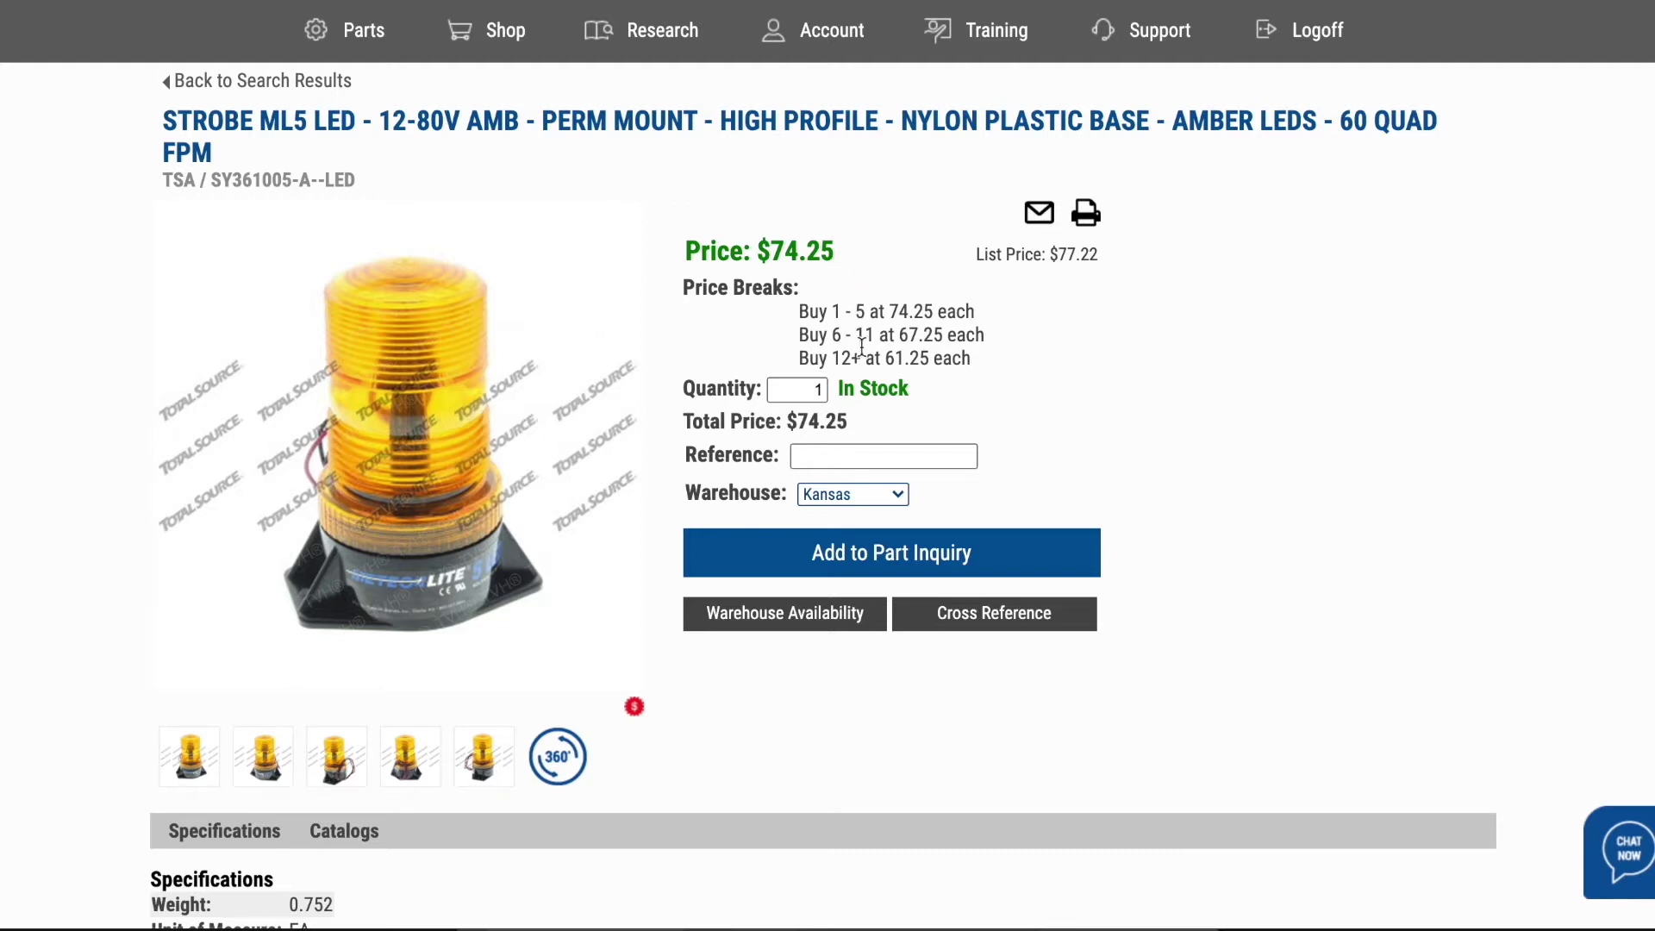
# - Check the strobe's stock at each warehouse, then start its rotating 360° view
pyautogui.click(815, 615)
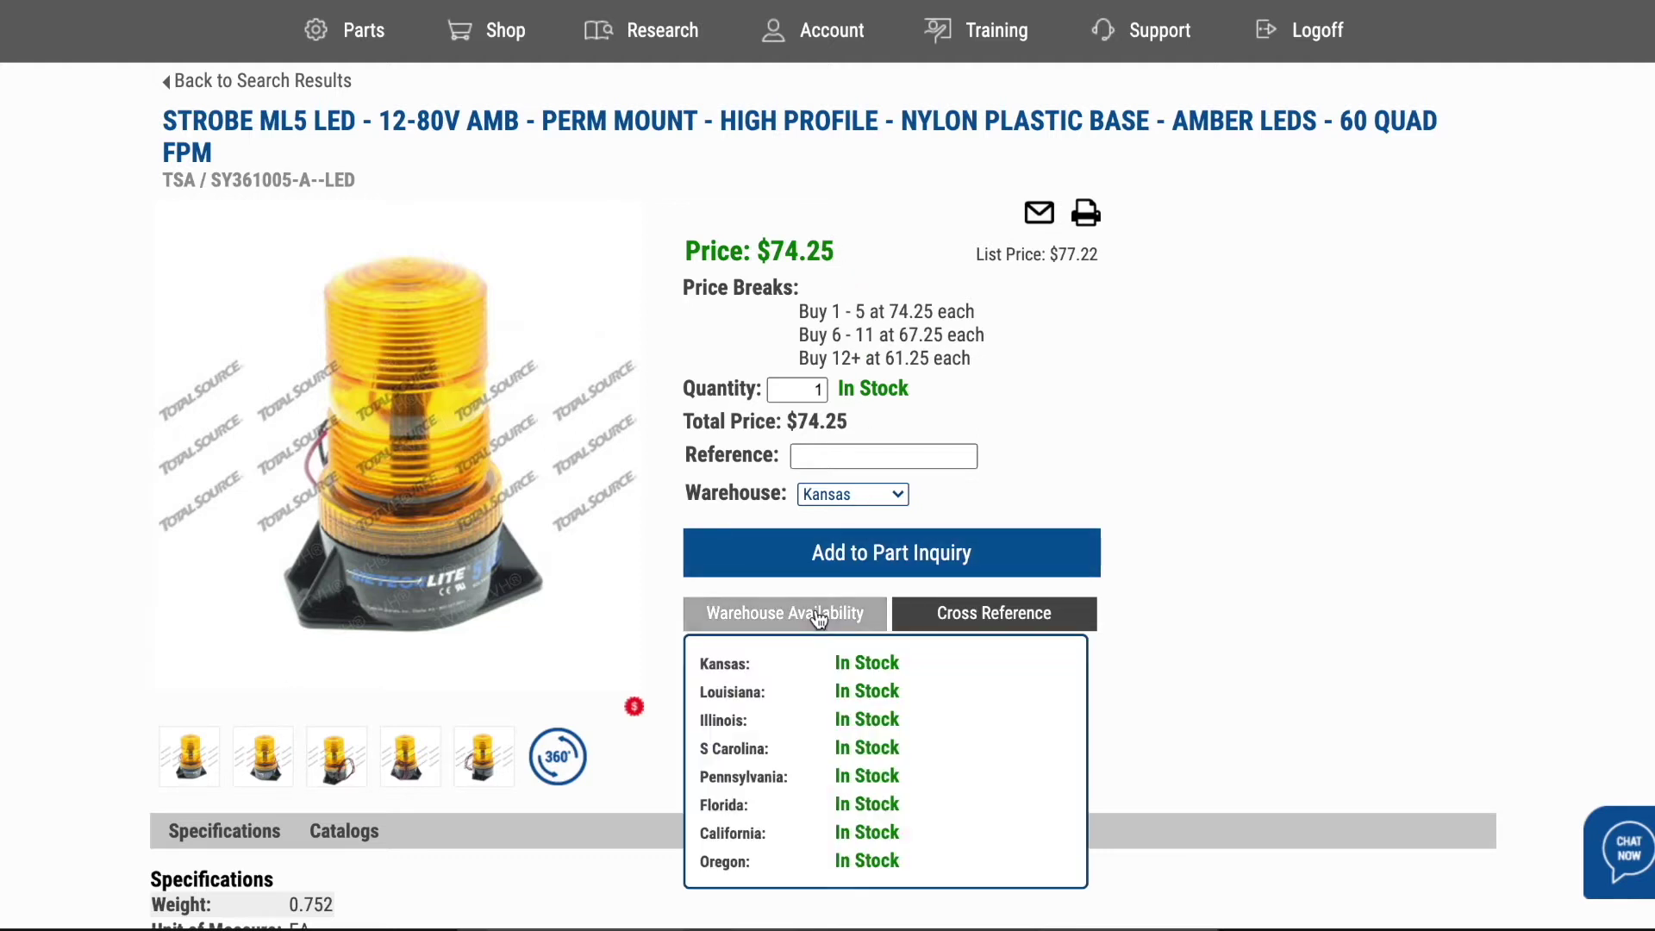
pyautogui.click(815, 614)
pyautogui.click(562, 762)
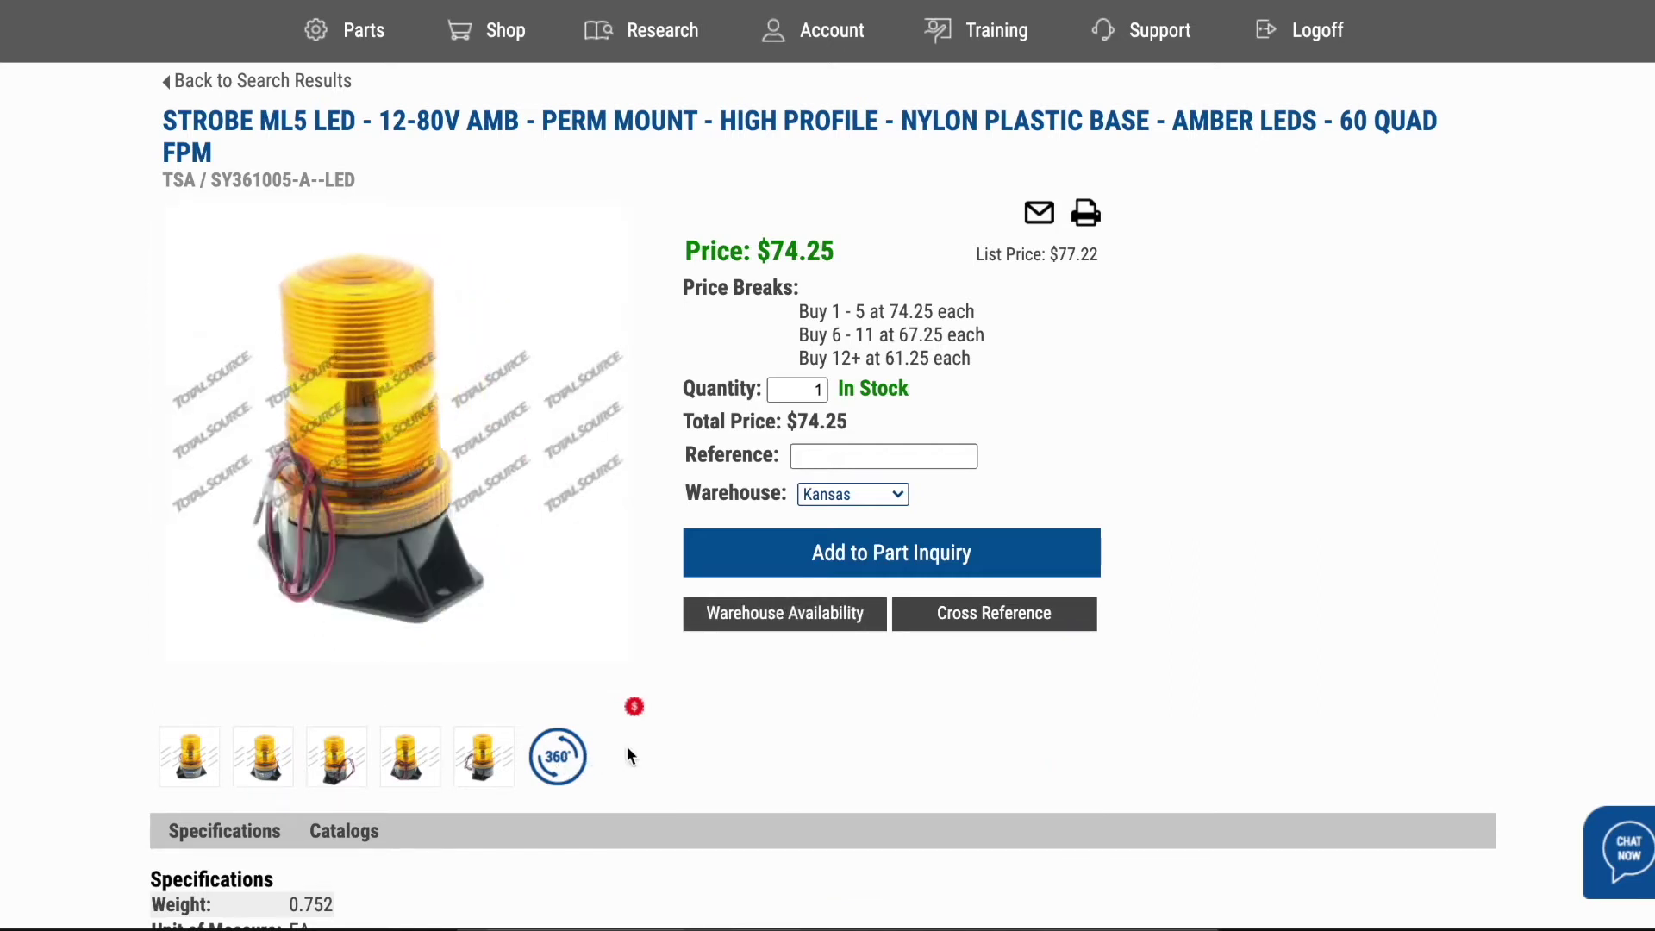
# - Open the strobe's page 14 in the PDF catalog
pyautogui.scroll(-1, 757, 751)
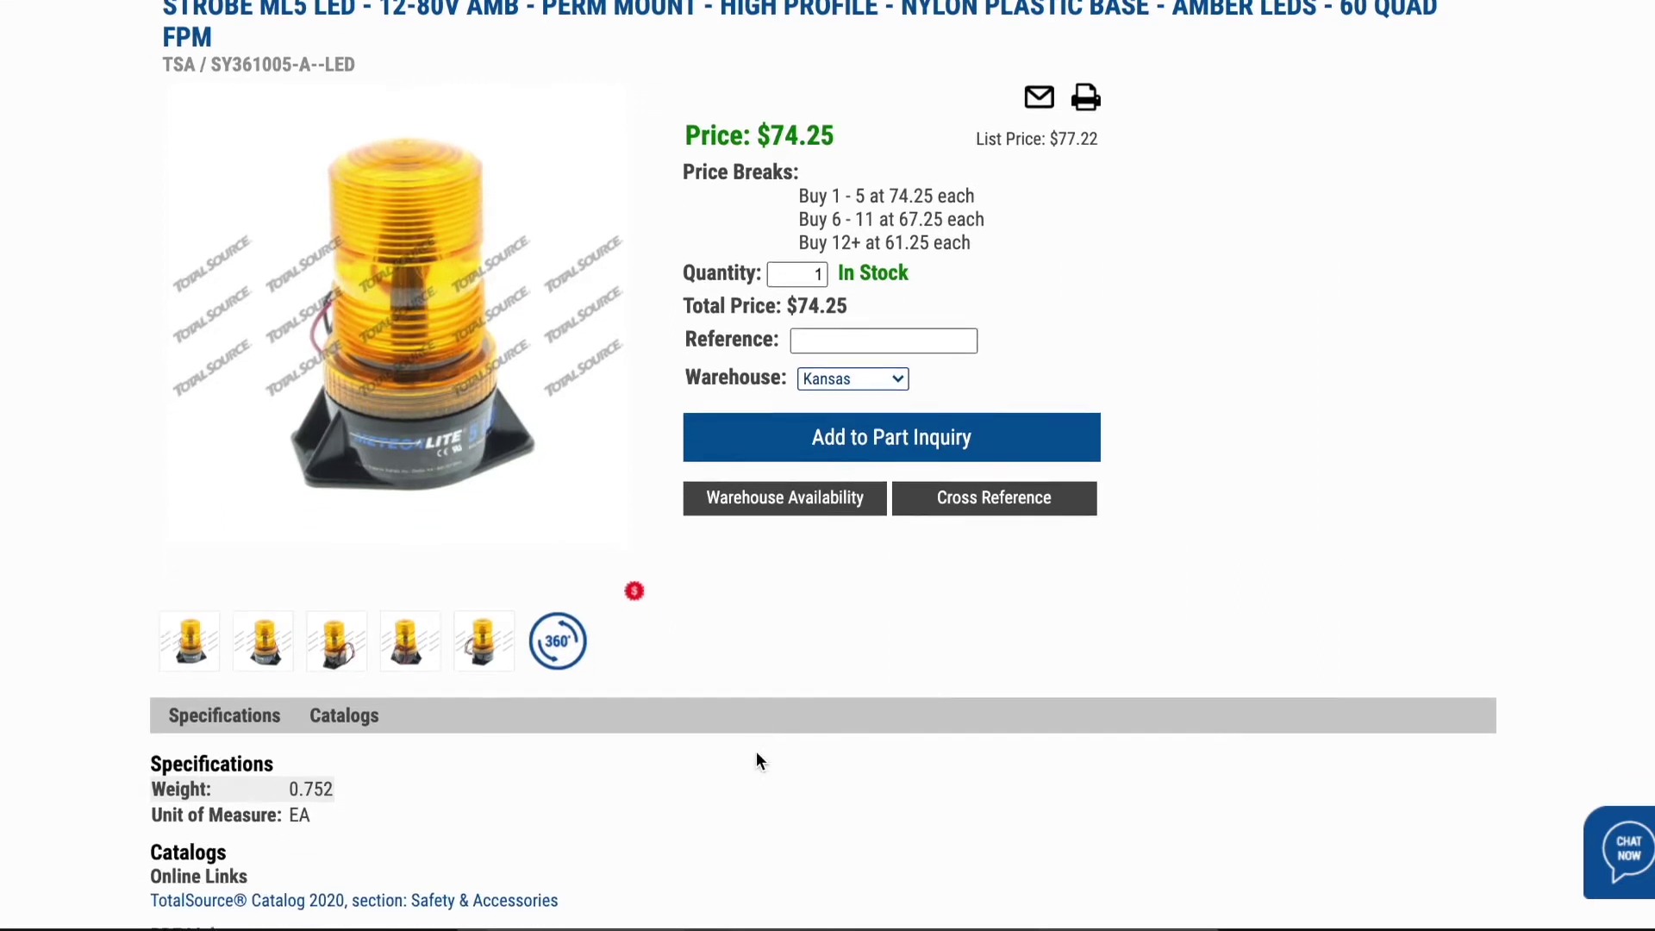
pyautogui.scroll(-1, 757, 761)
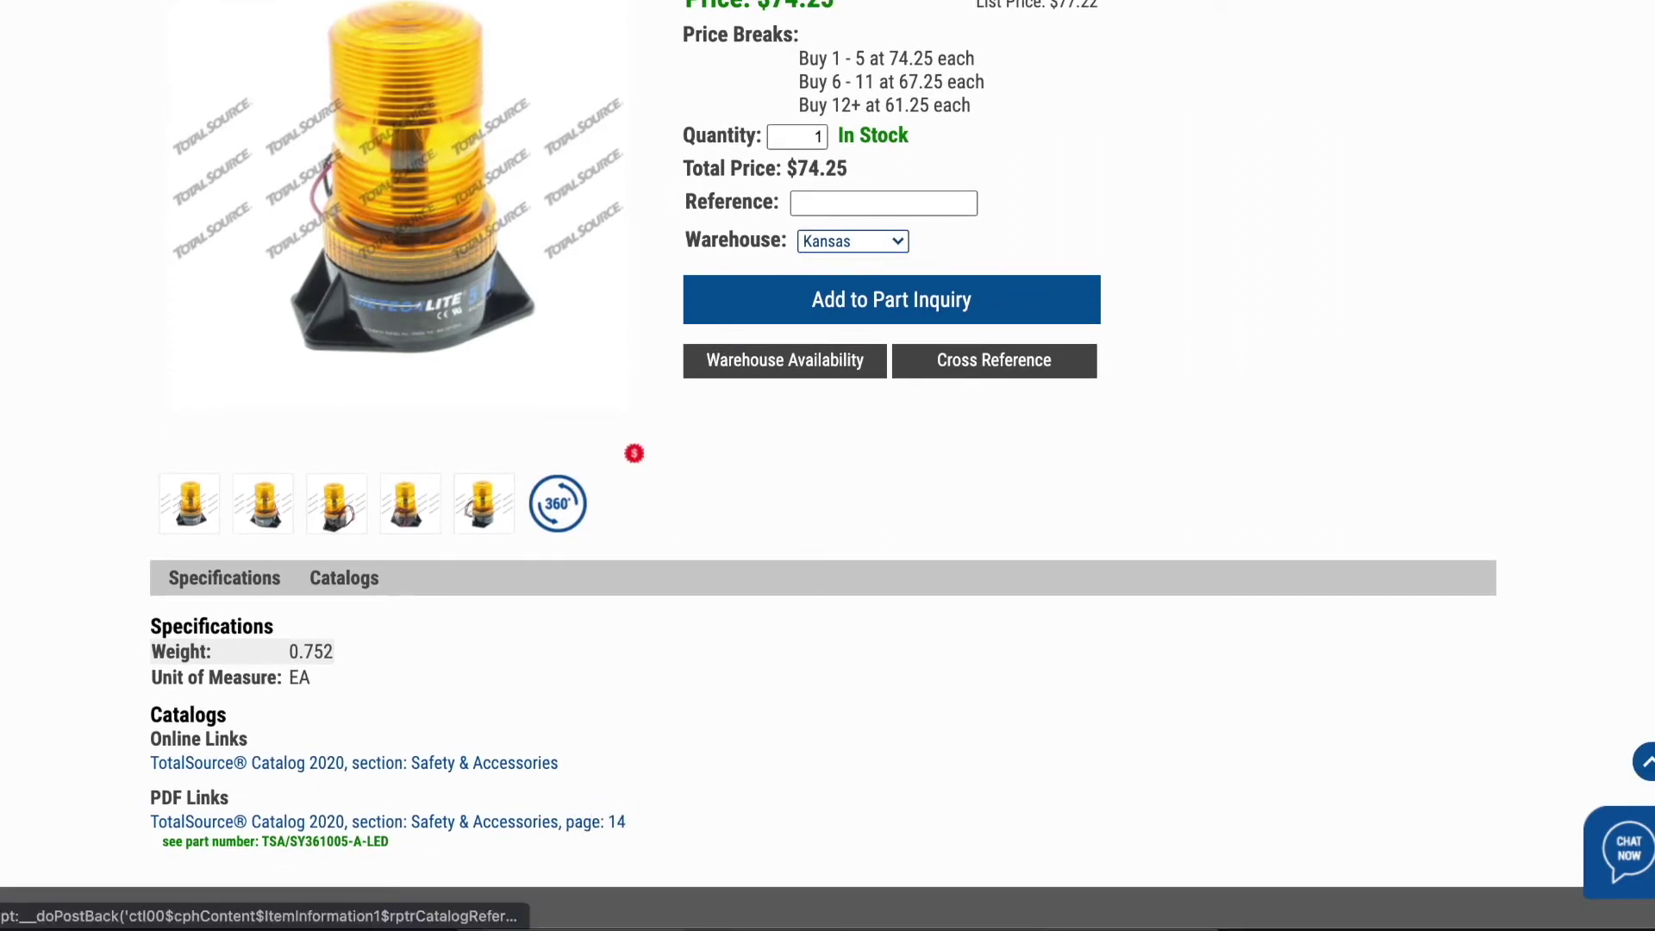
pyautogui.click(569, 823)
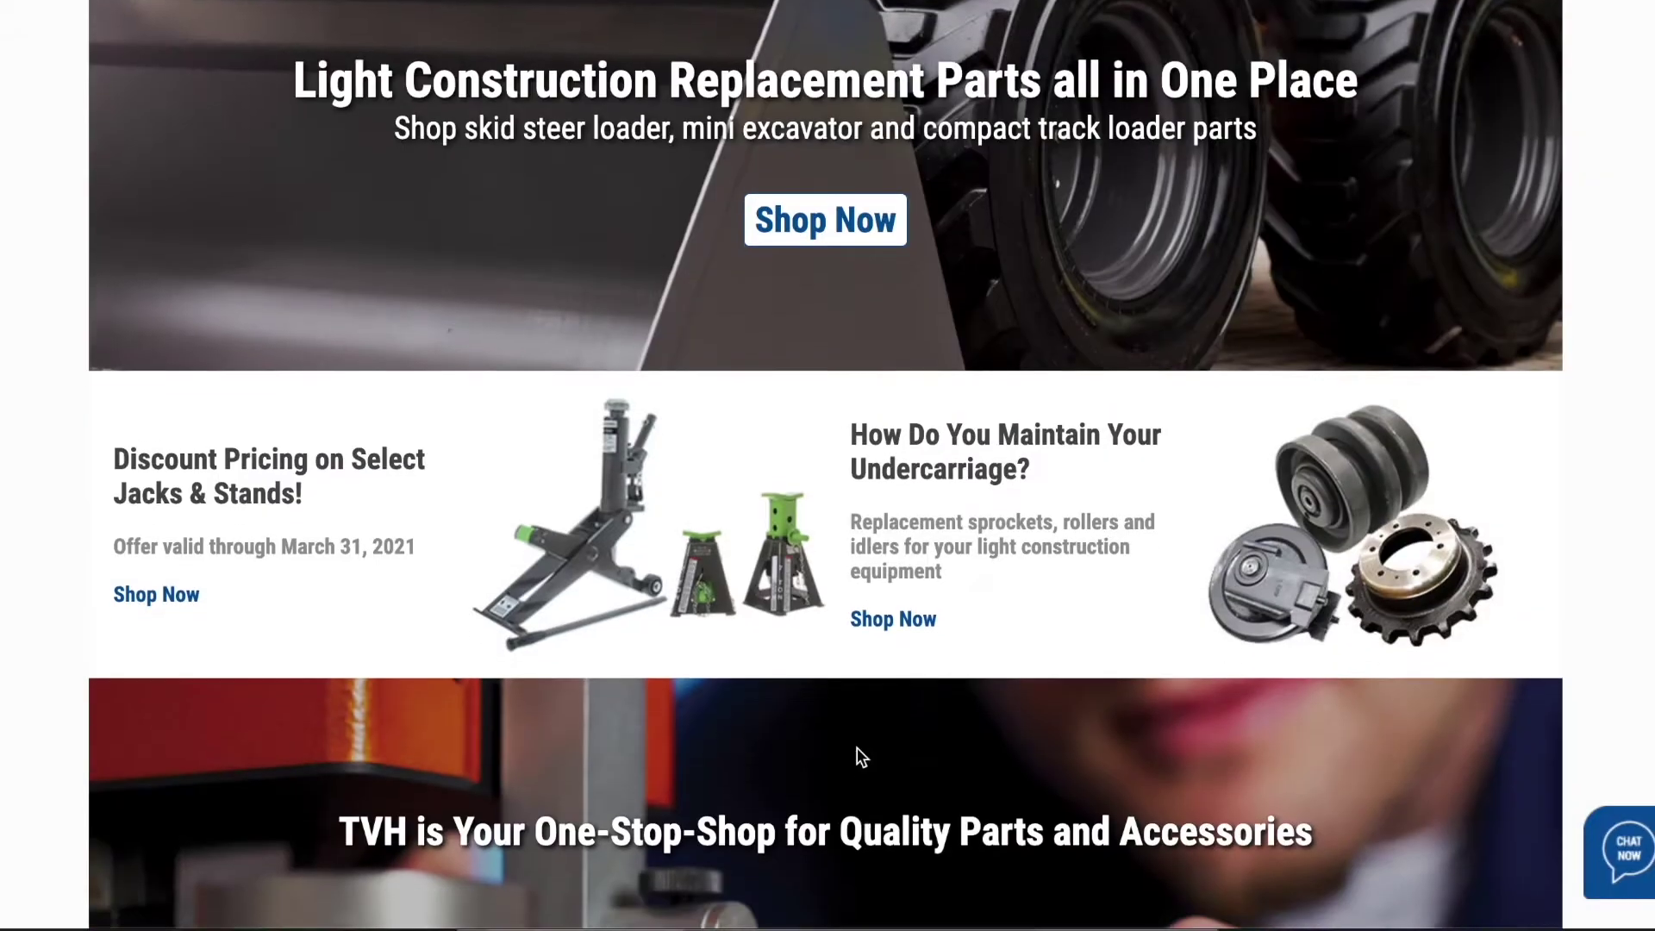
pyautogui.scroll(-5, 857, 756)
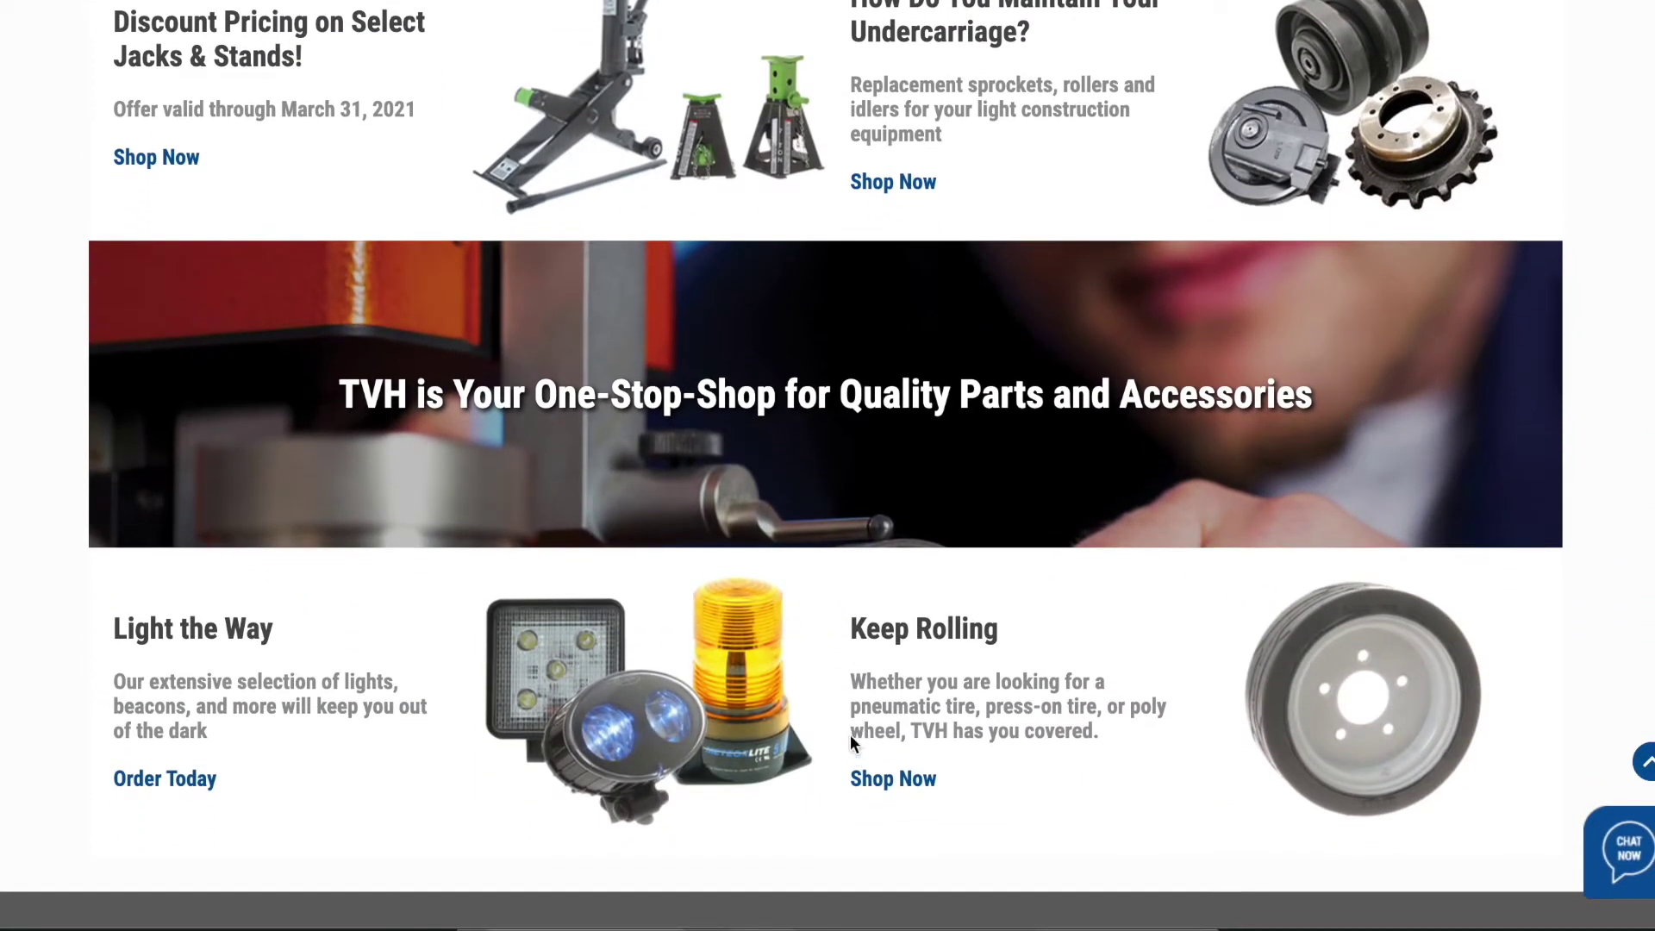
# - Add the FILTER - AIR part from the monthly specials to the part inquiry, then go to XPart
pyautogui.scroll(1, 753, 545)
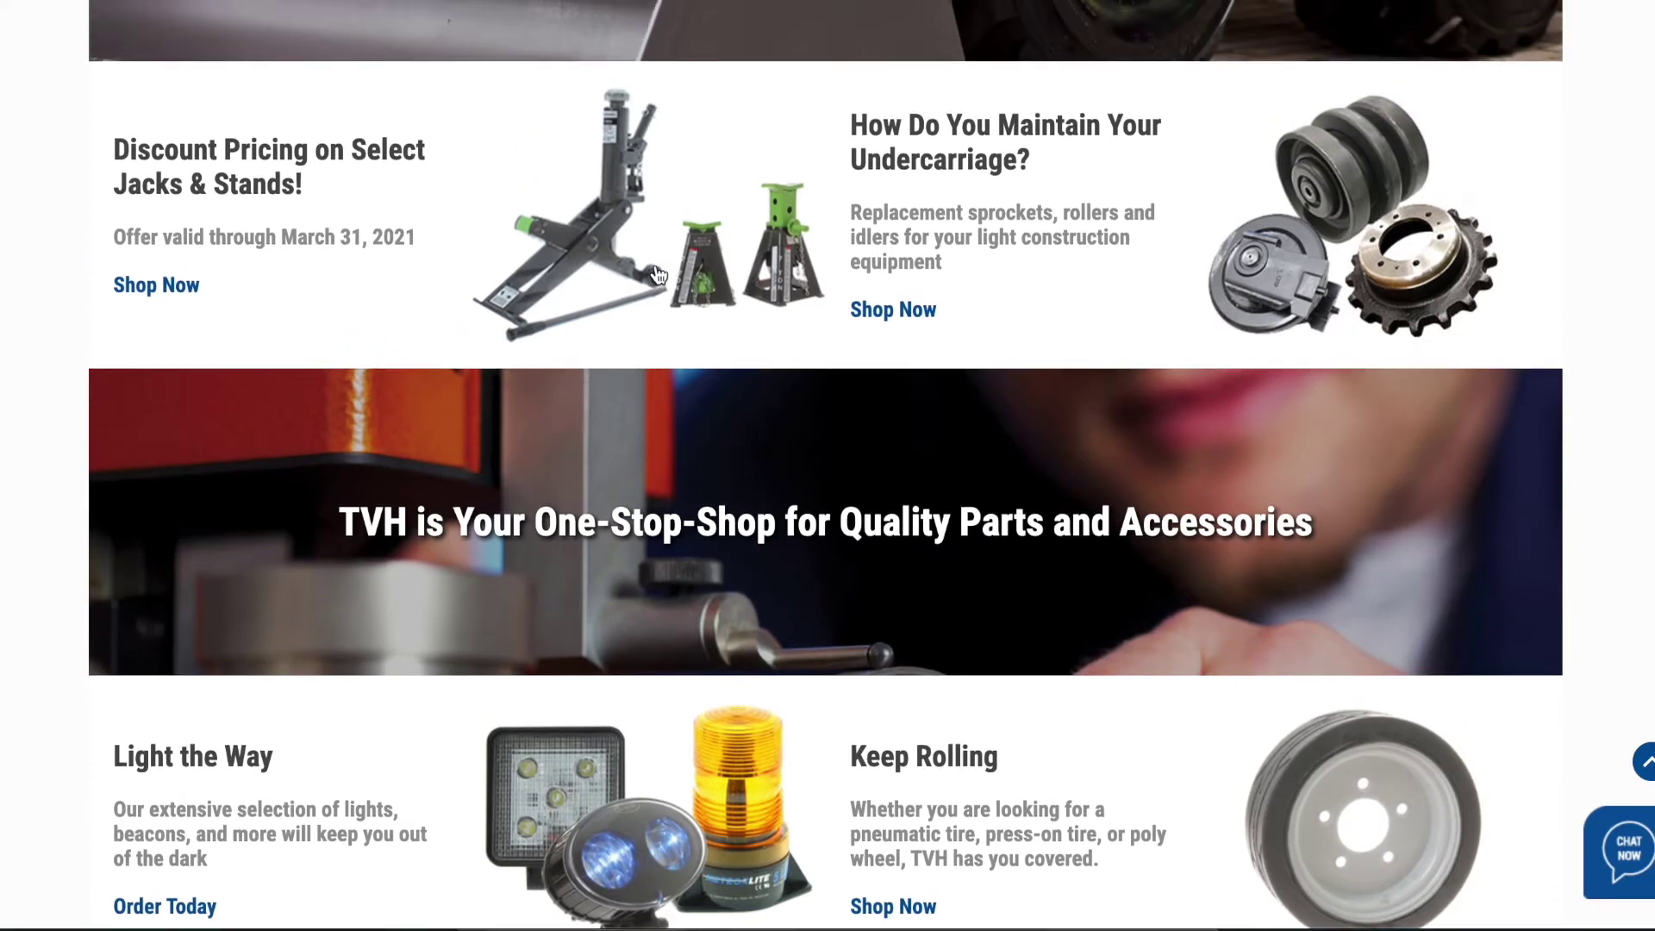
pyautogui.click(657, 274)
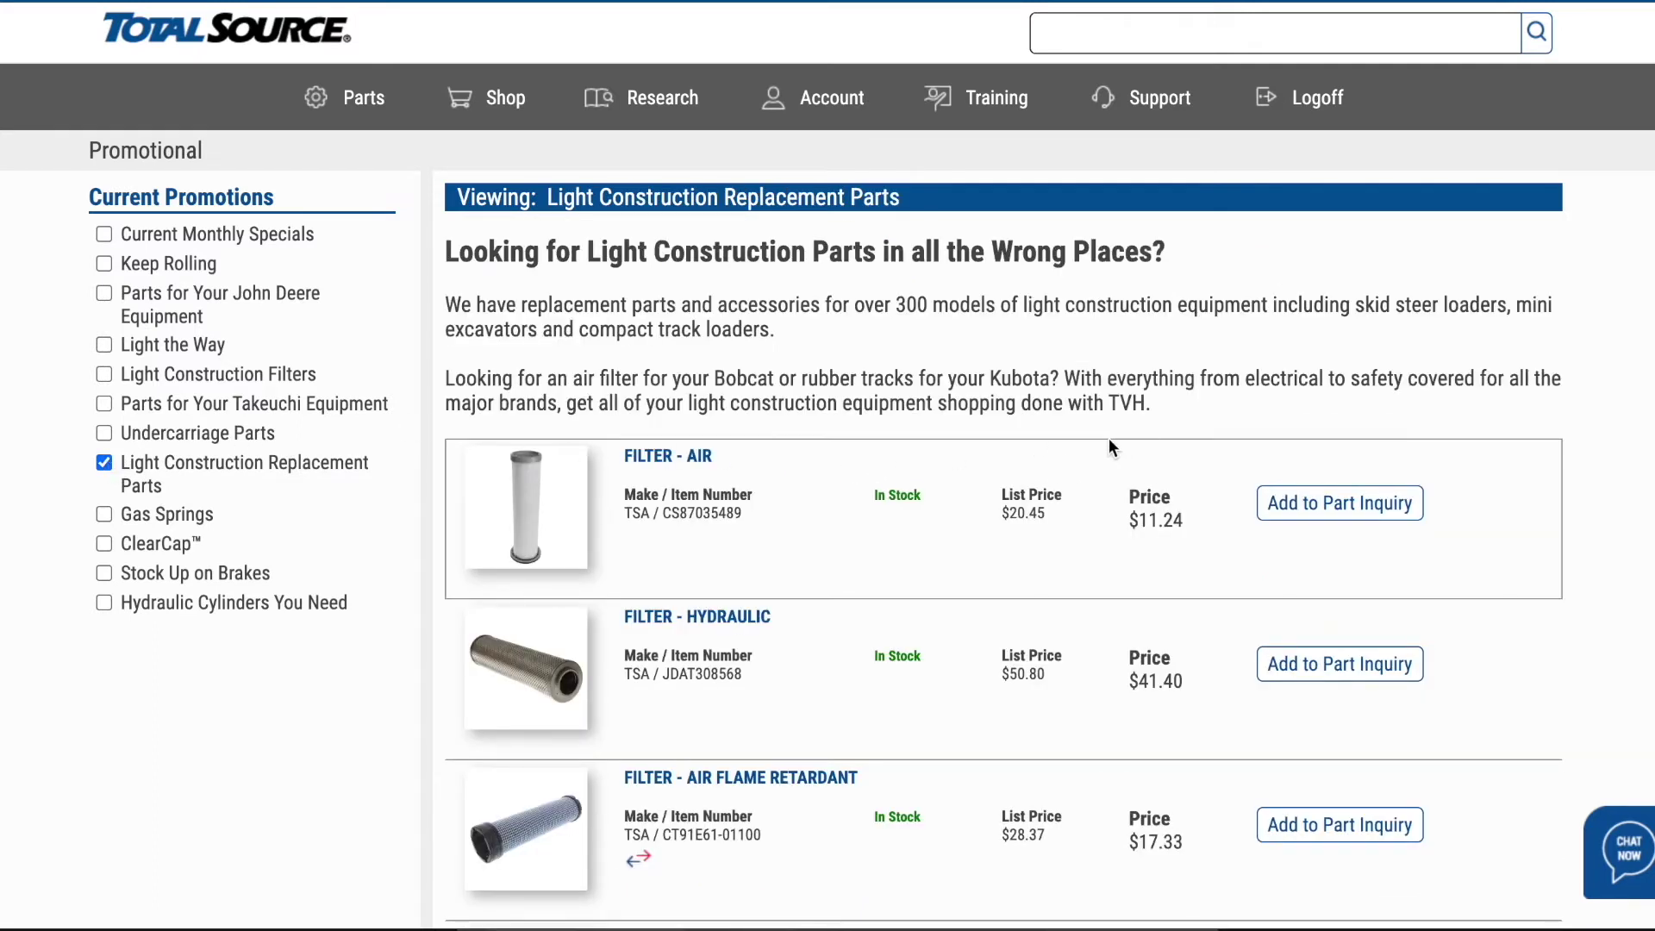
pyautogui.click(1295, 509)
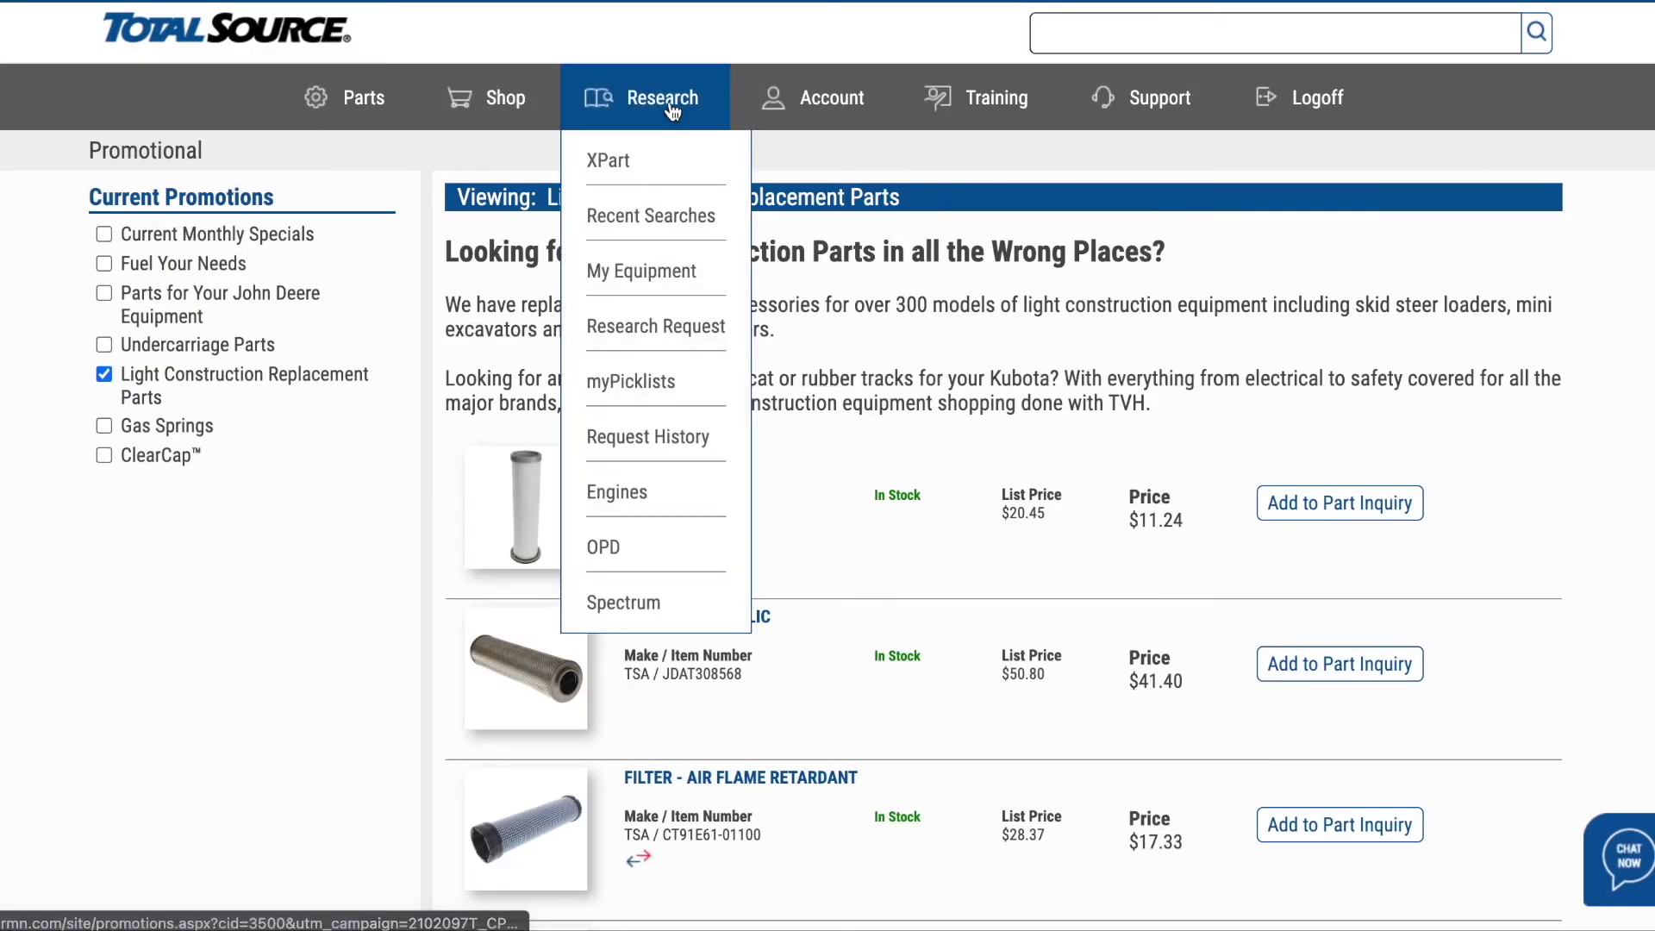
pyautogui.click(613, 162)
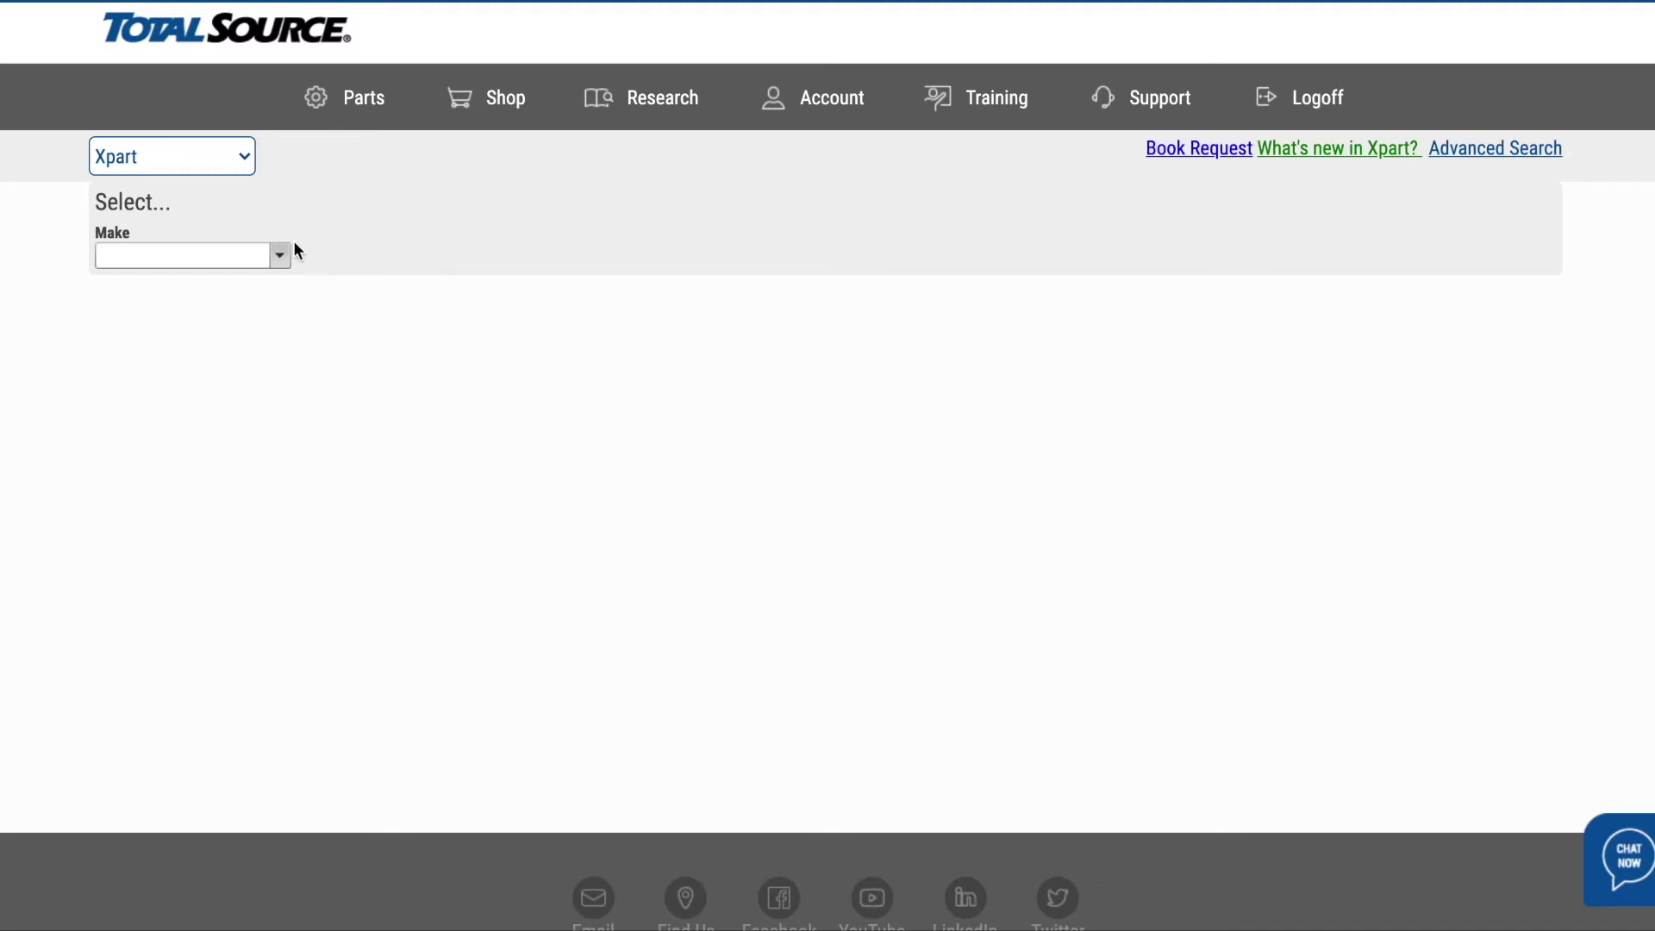
# - Search Xpart for make CROWN, model RD5220-30 to show its optional specifications
pyautogui.click(276, 256)
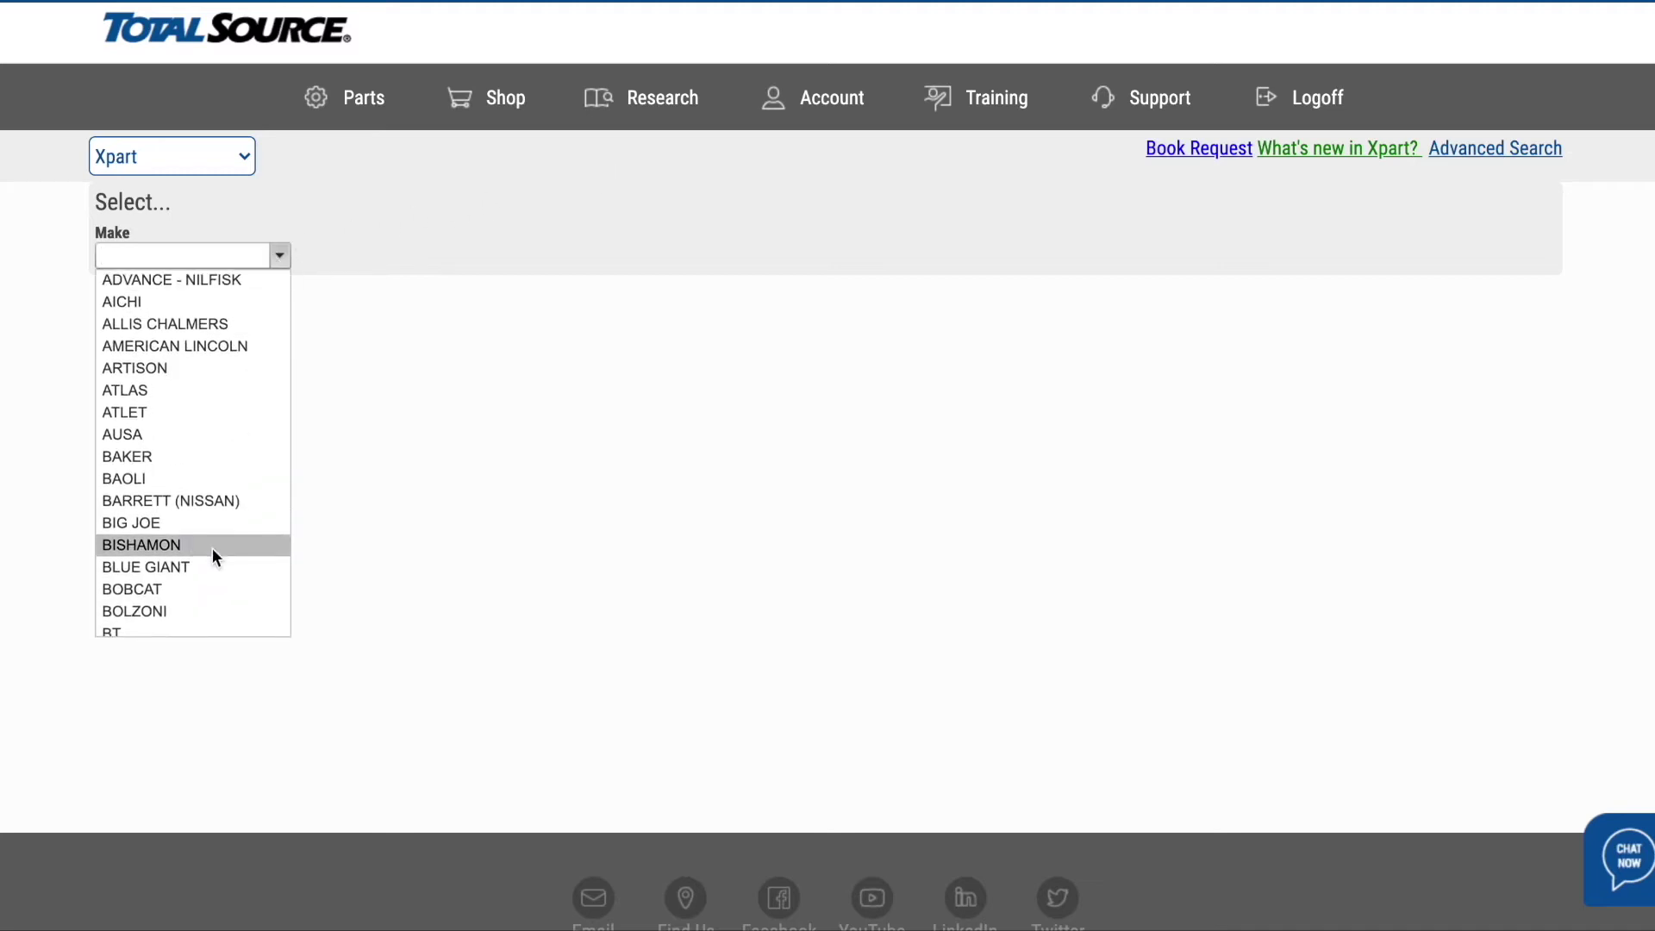
pyautogui.scroll(-2, 215, 555)
pyautogui.scroll(-1, 212, 546)
pyautogui.write('crow')
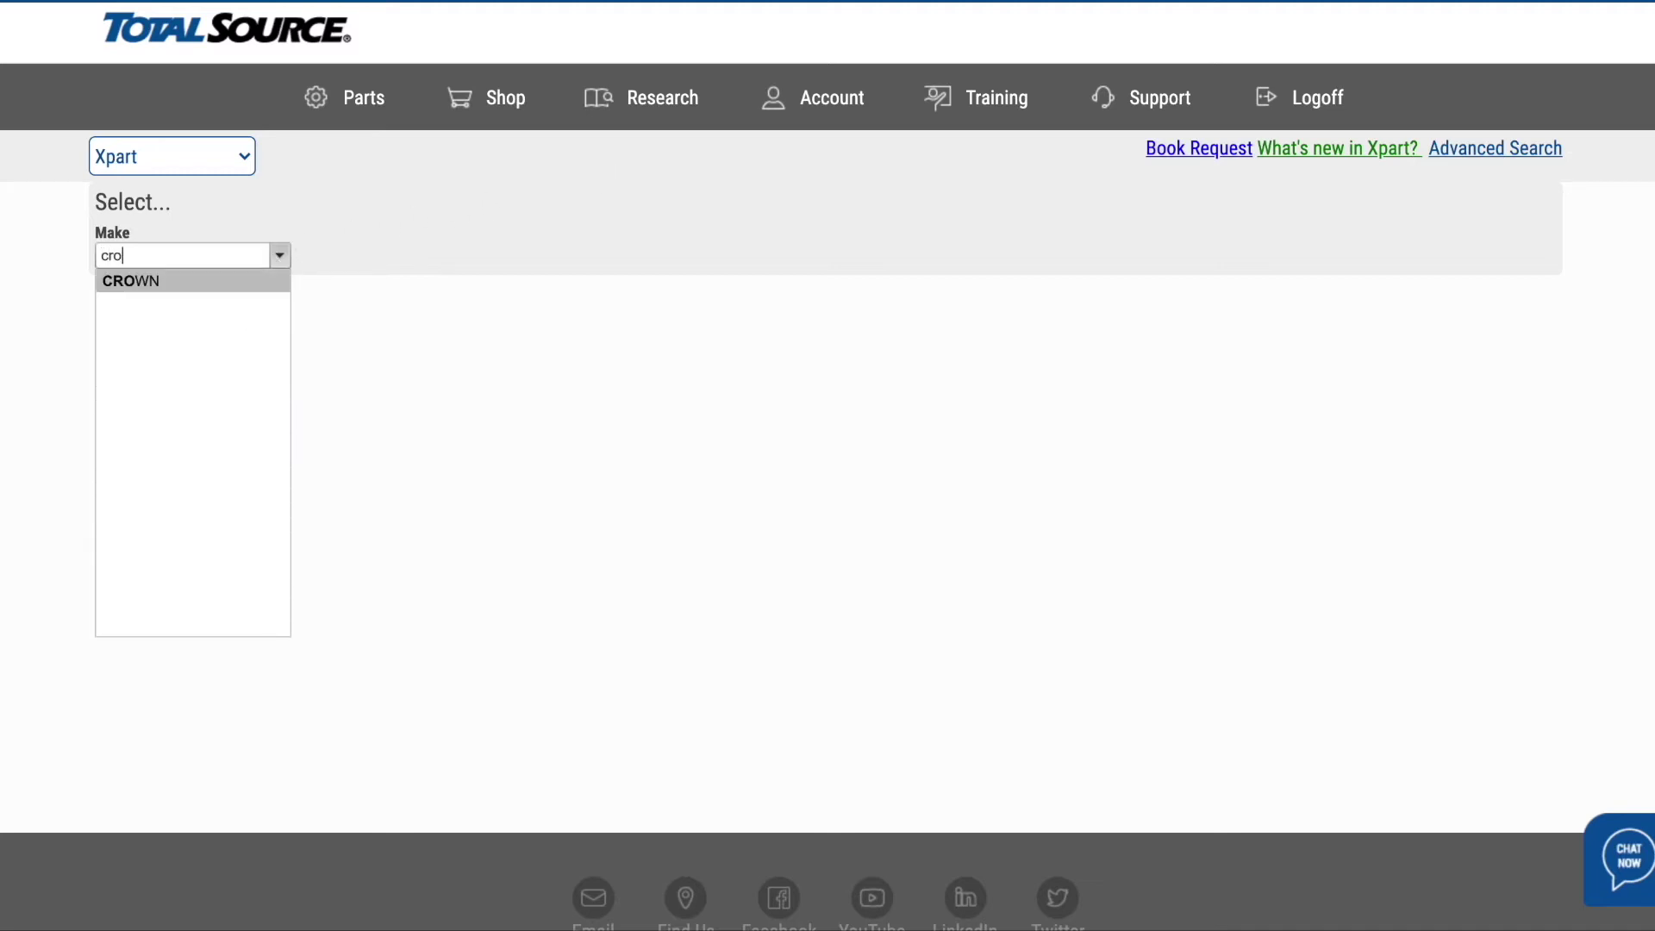
pyautogui.press('Return')
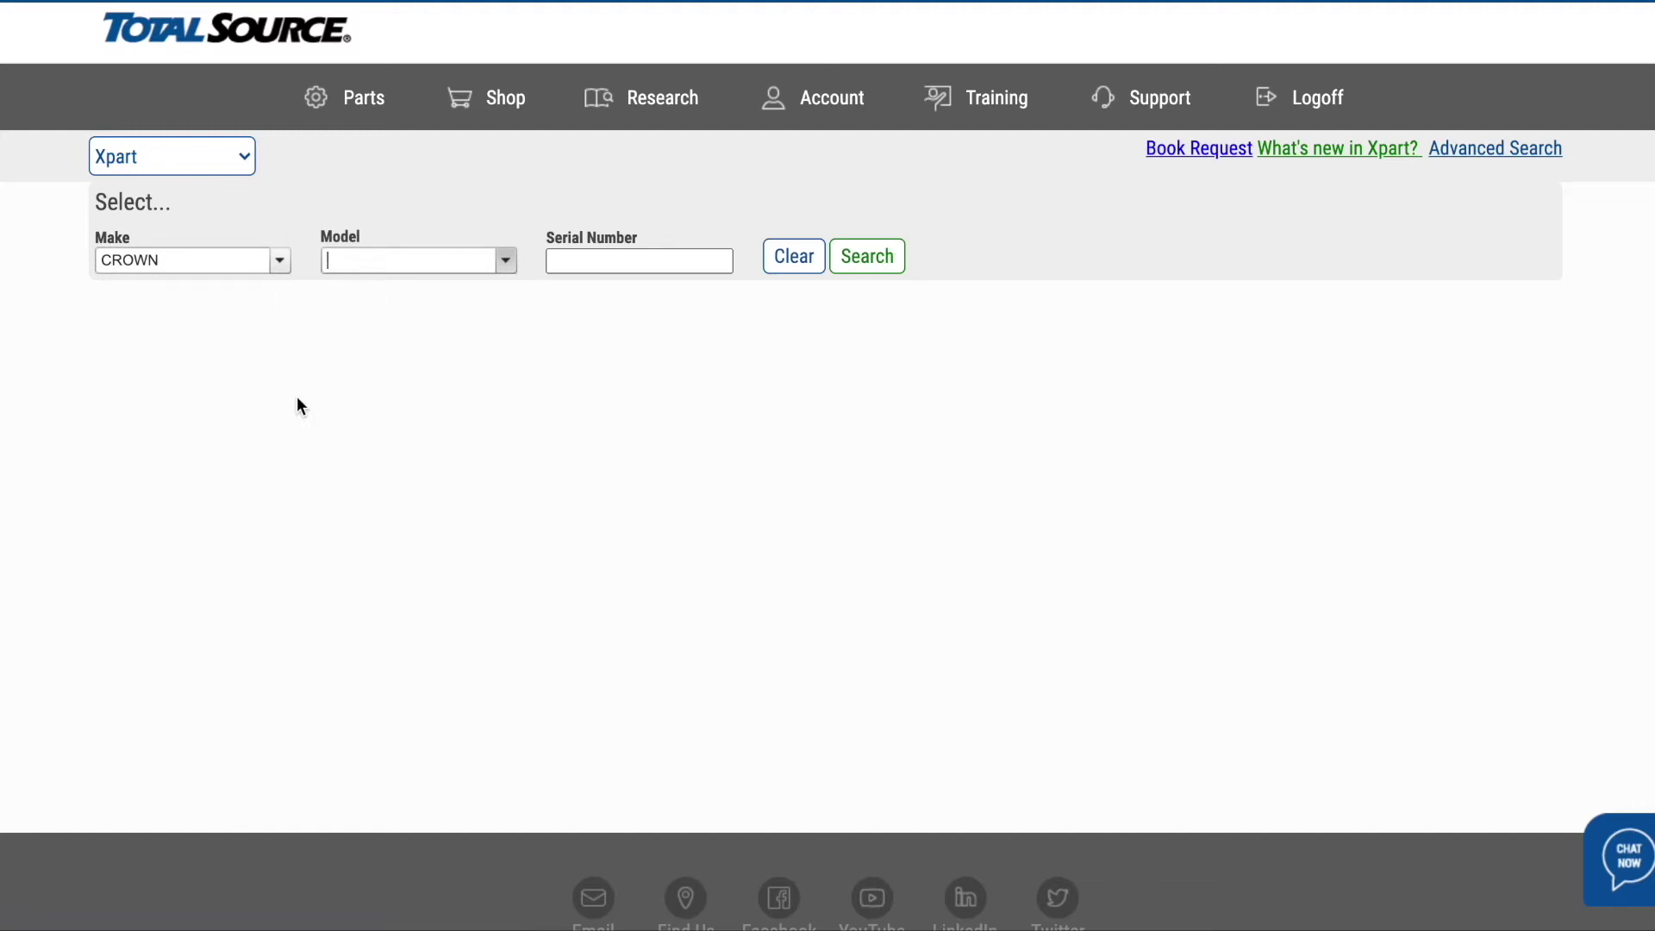
pyautogui.write('rd5')
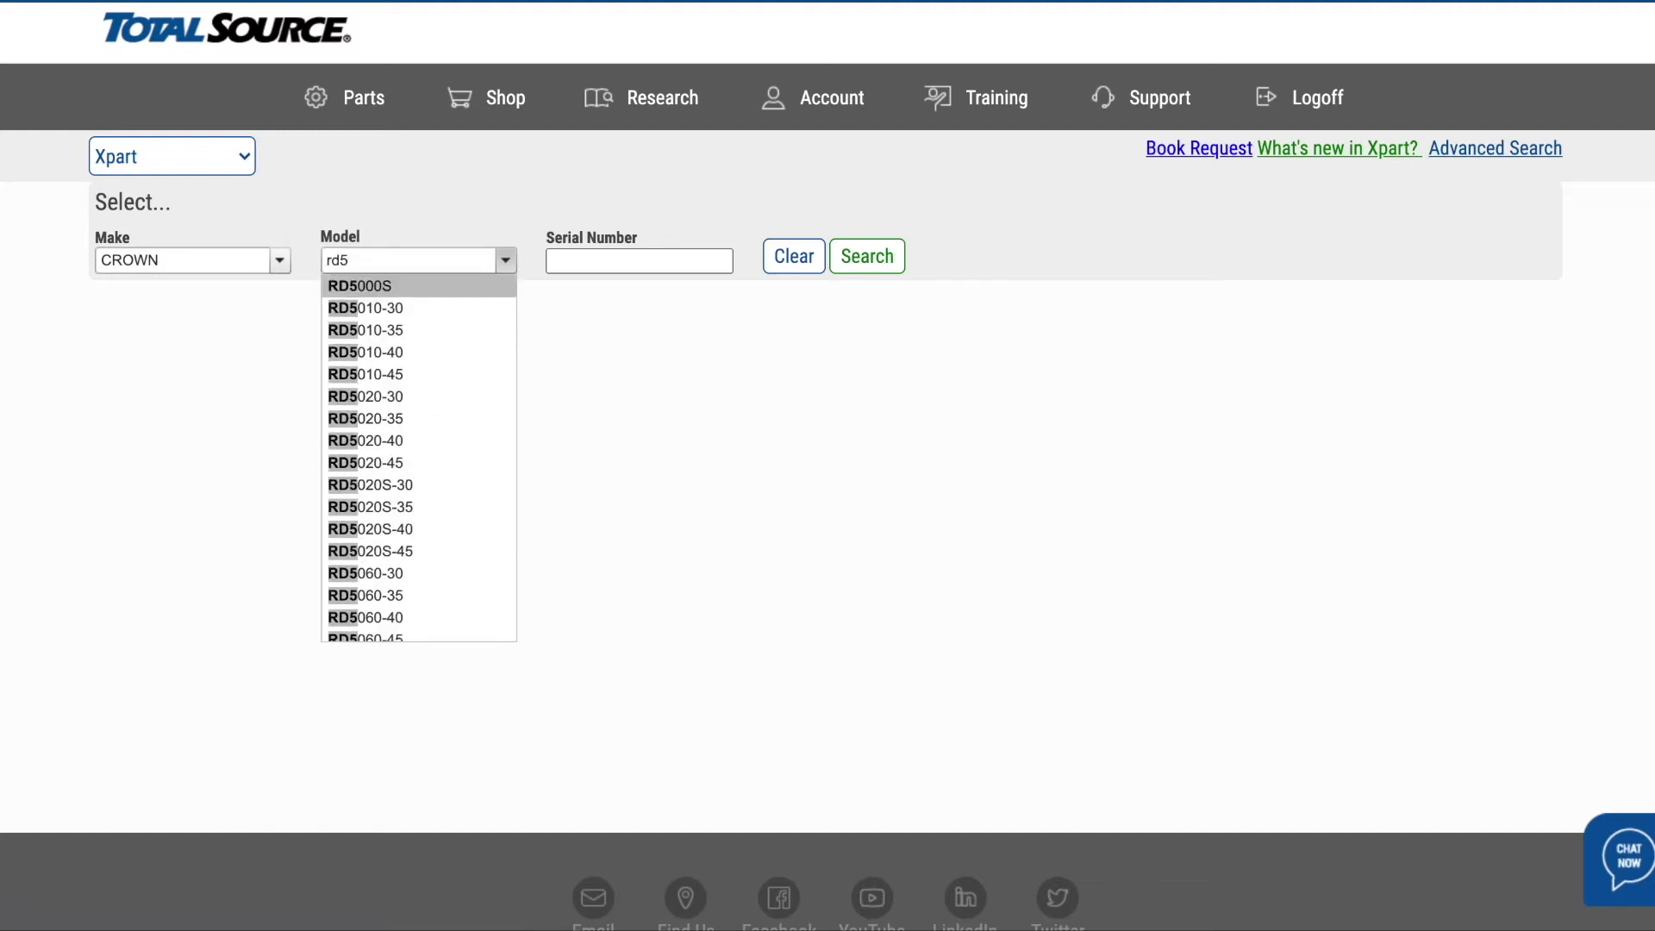
pyautogui.write('220')
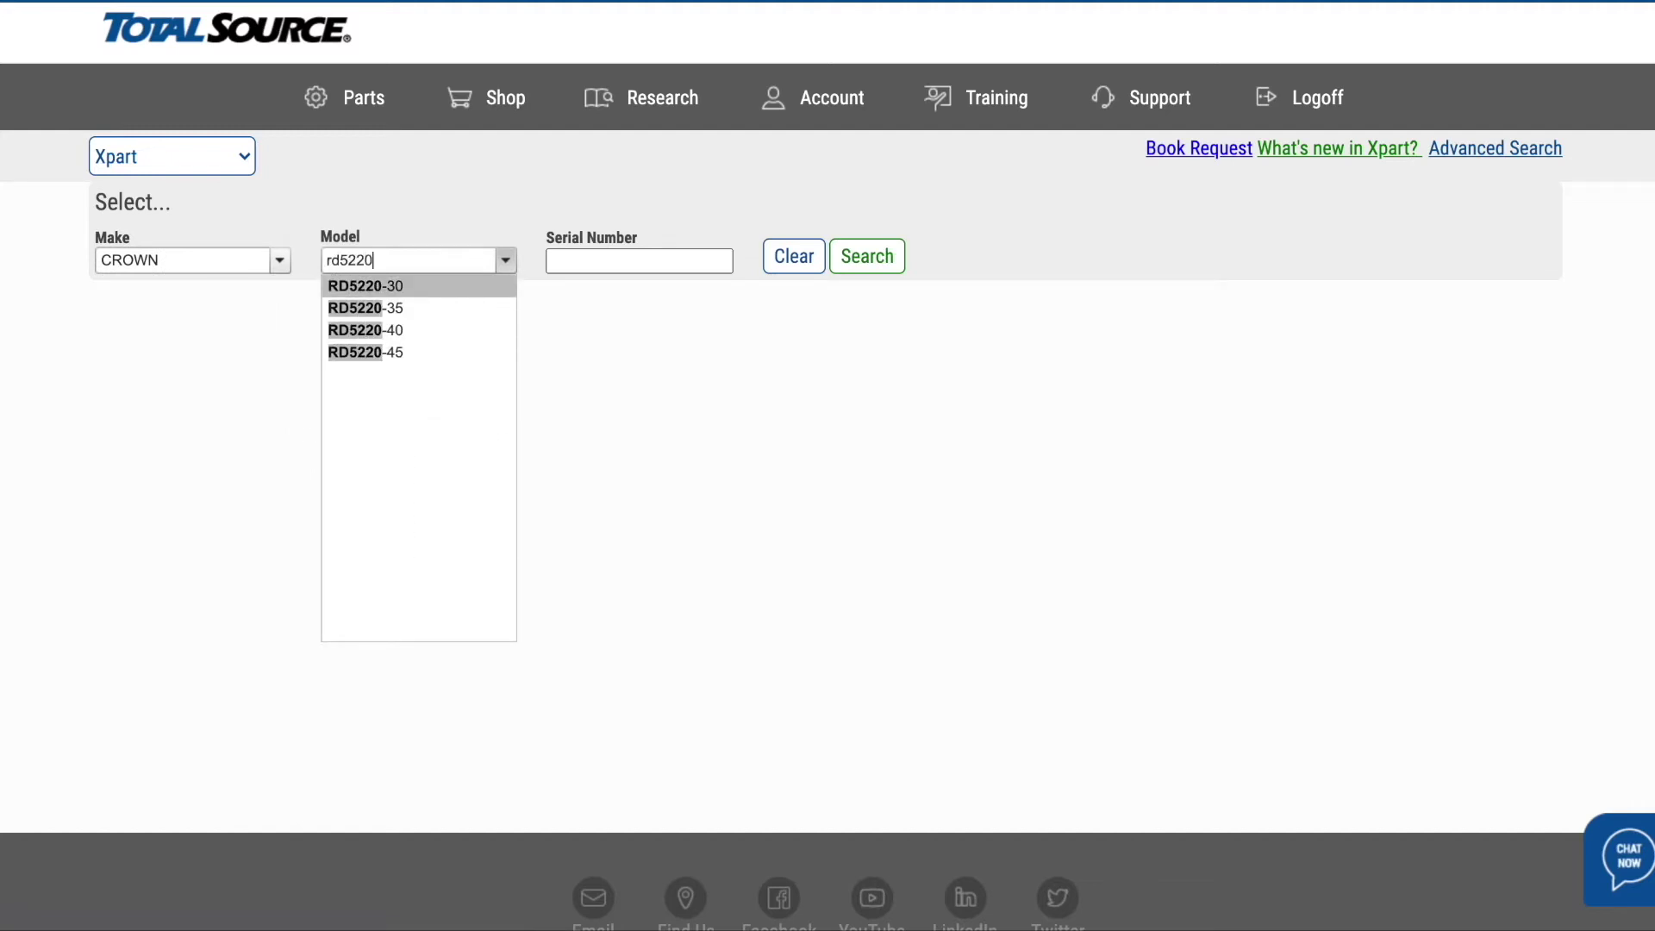
pyautogui.click(380, 286)
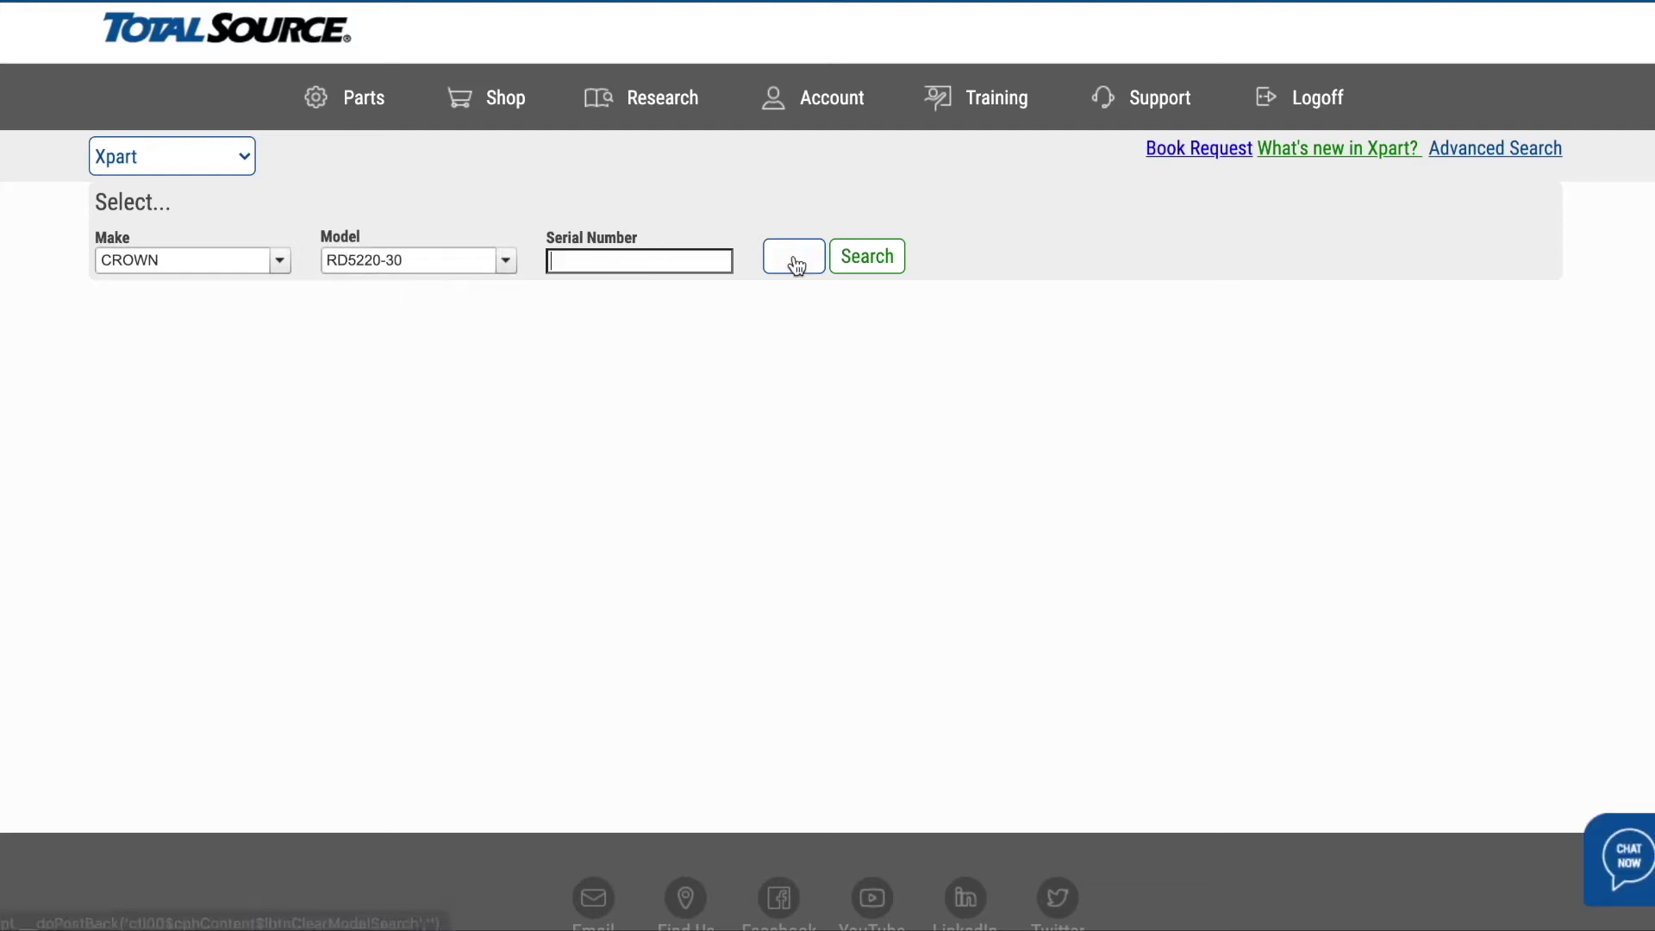
pyautogui.click(855, 268)
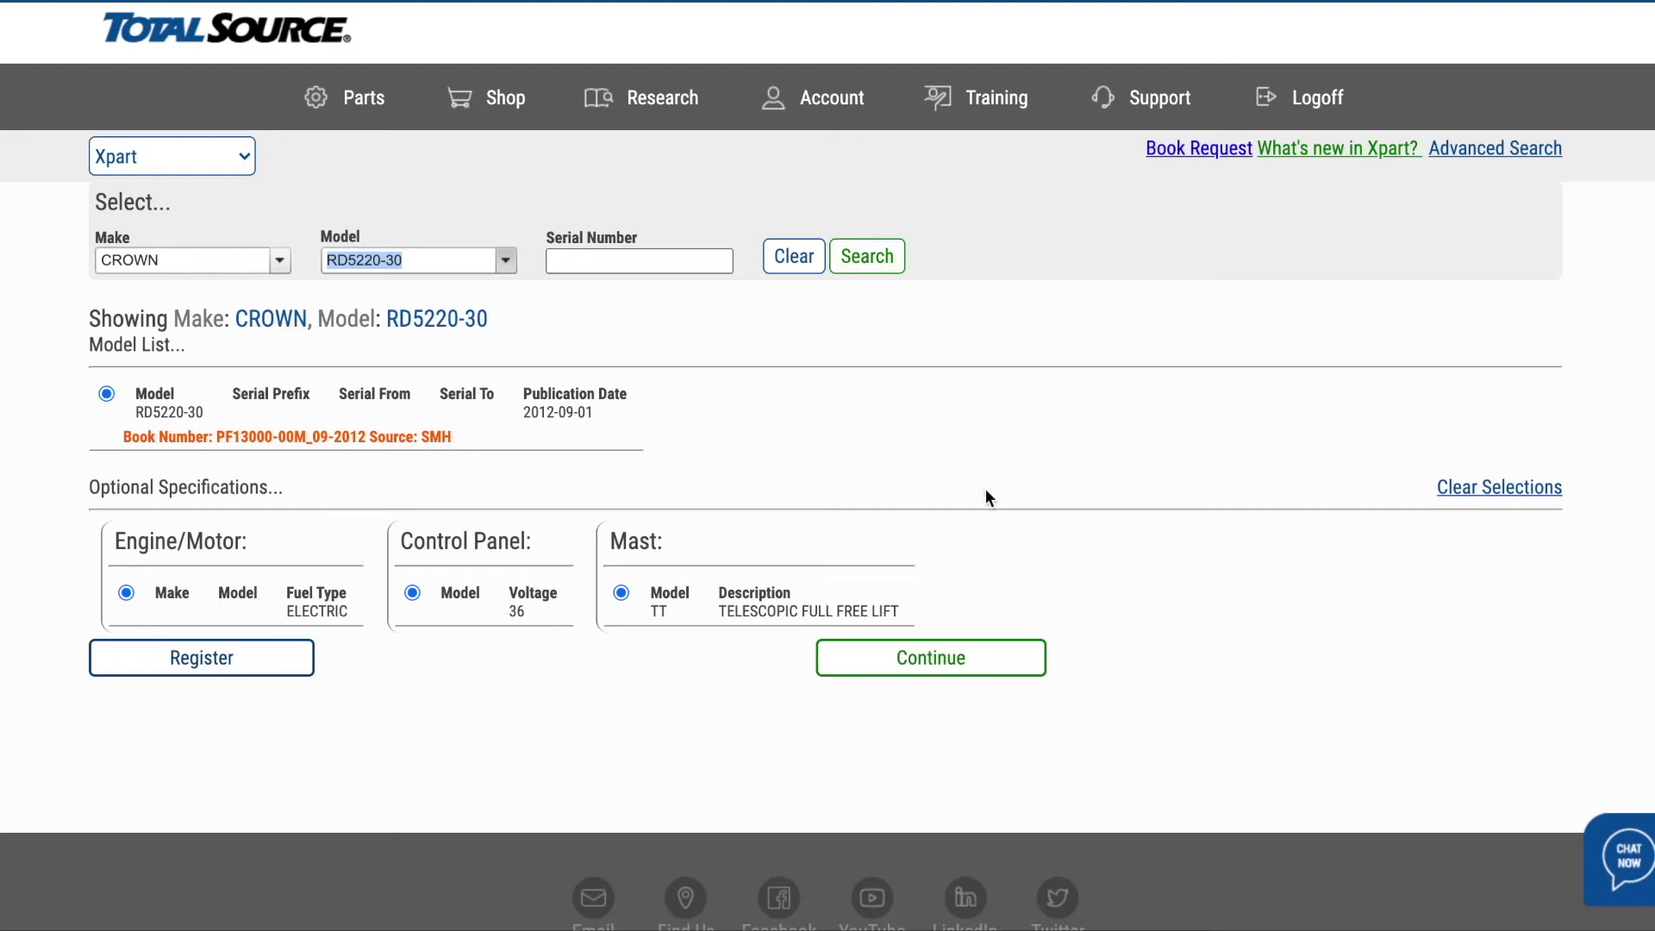
# - Open the 'What's new in Xpart?' PDF and scroll through the newly added makes and models
pyautogui.click(1338, 152)
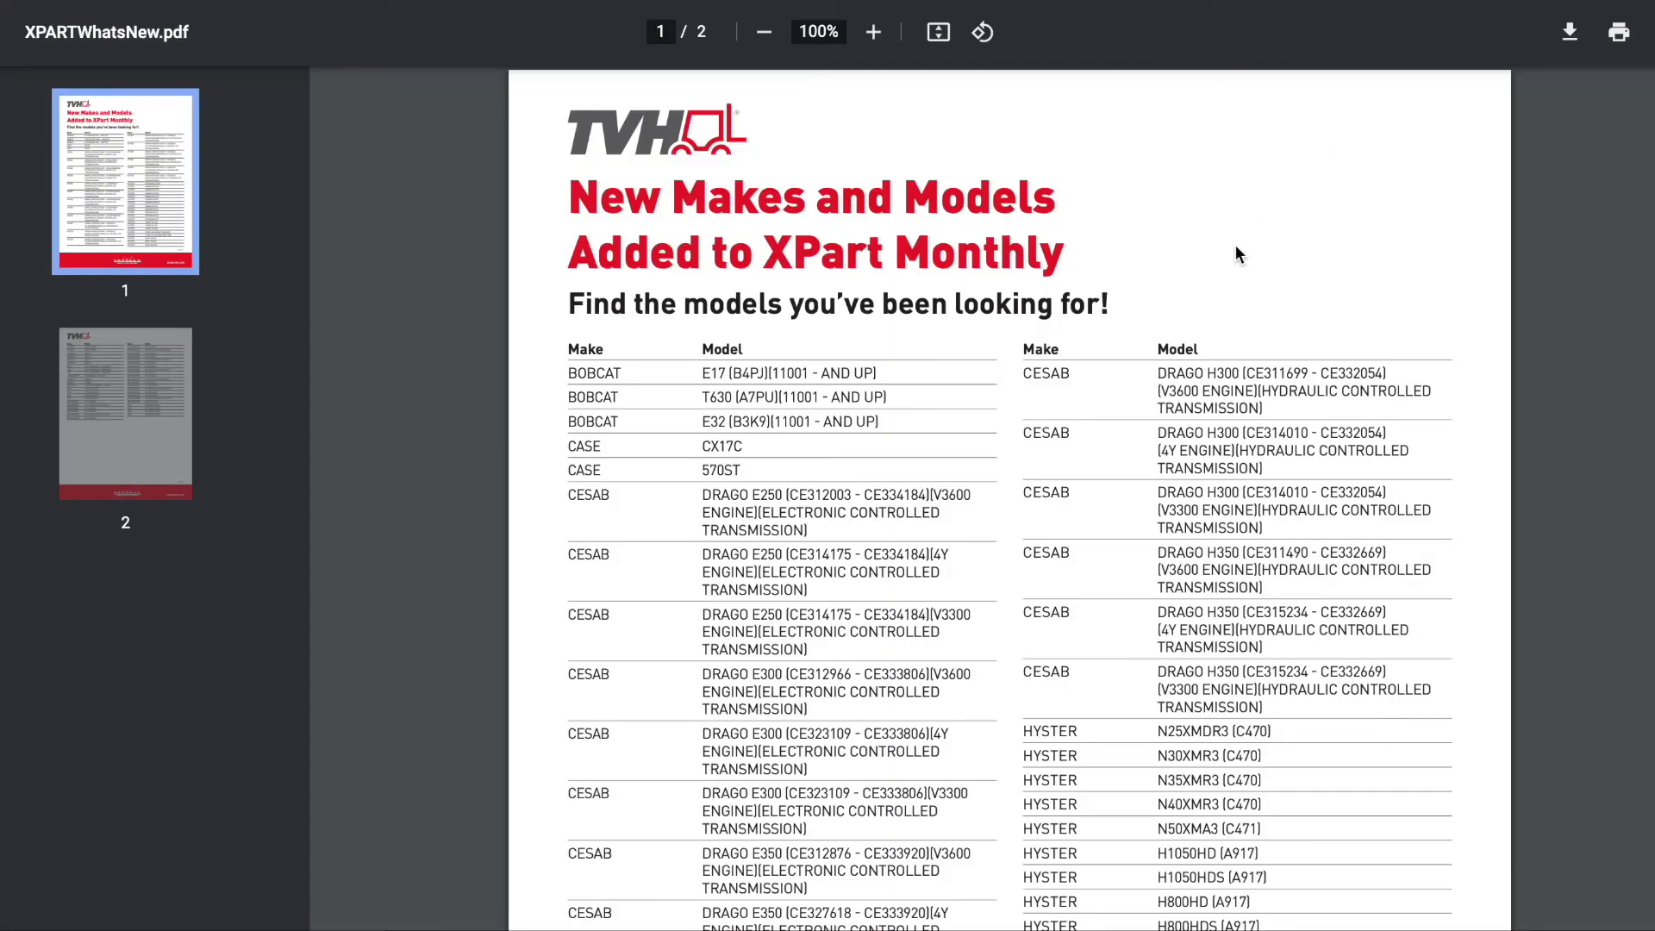
pyautogui.scroll(-3, 1096, 409)
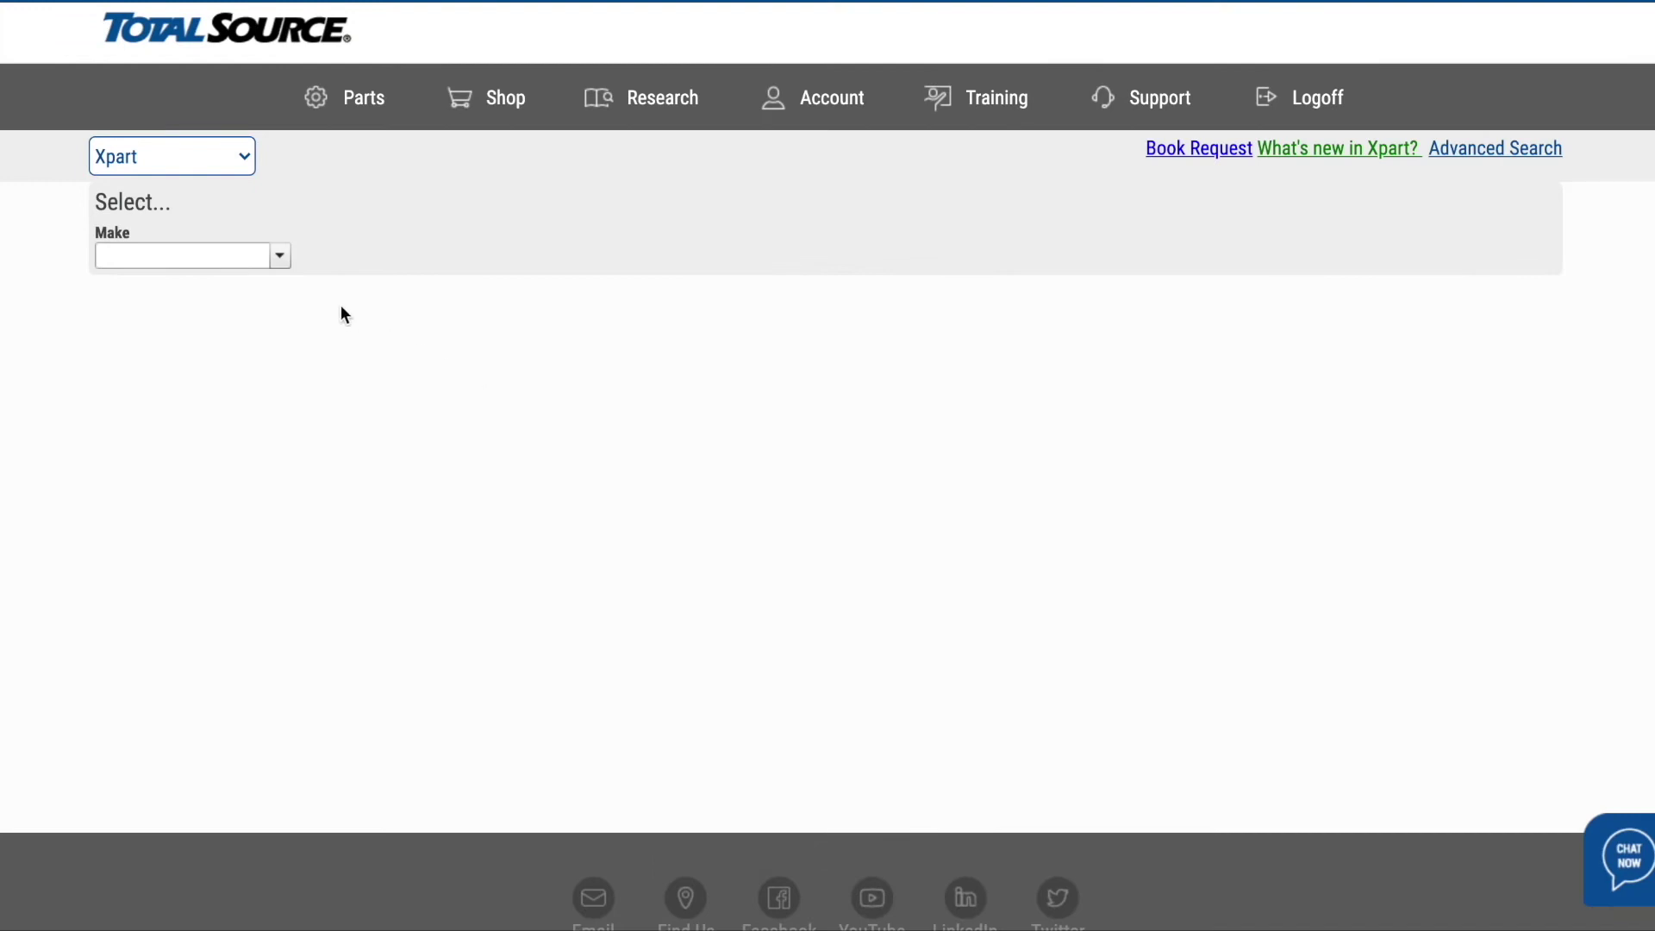
# - Search Xpart again for make CROWN, model RD5220-30 to show its electric, 36 V, TT mast specifications
pyautogui.click(277, 257)
pyautogui.scroll(-5, 240, 481)
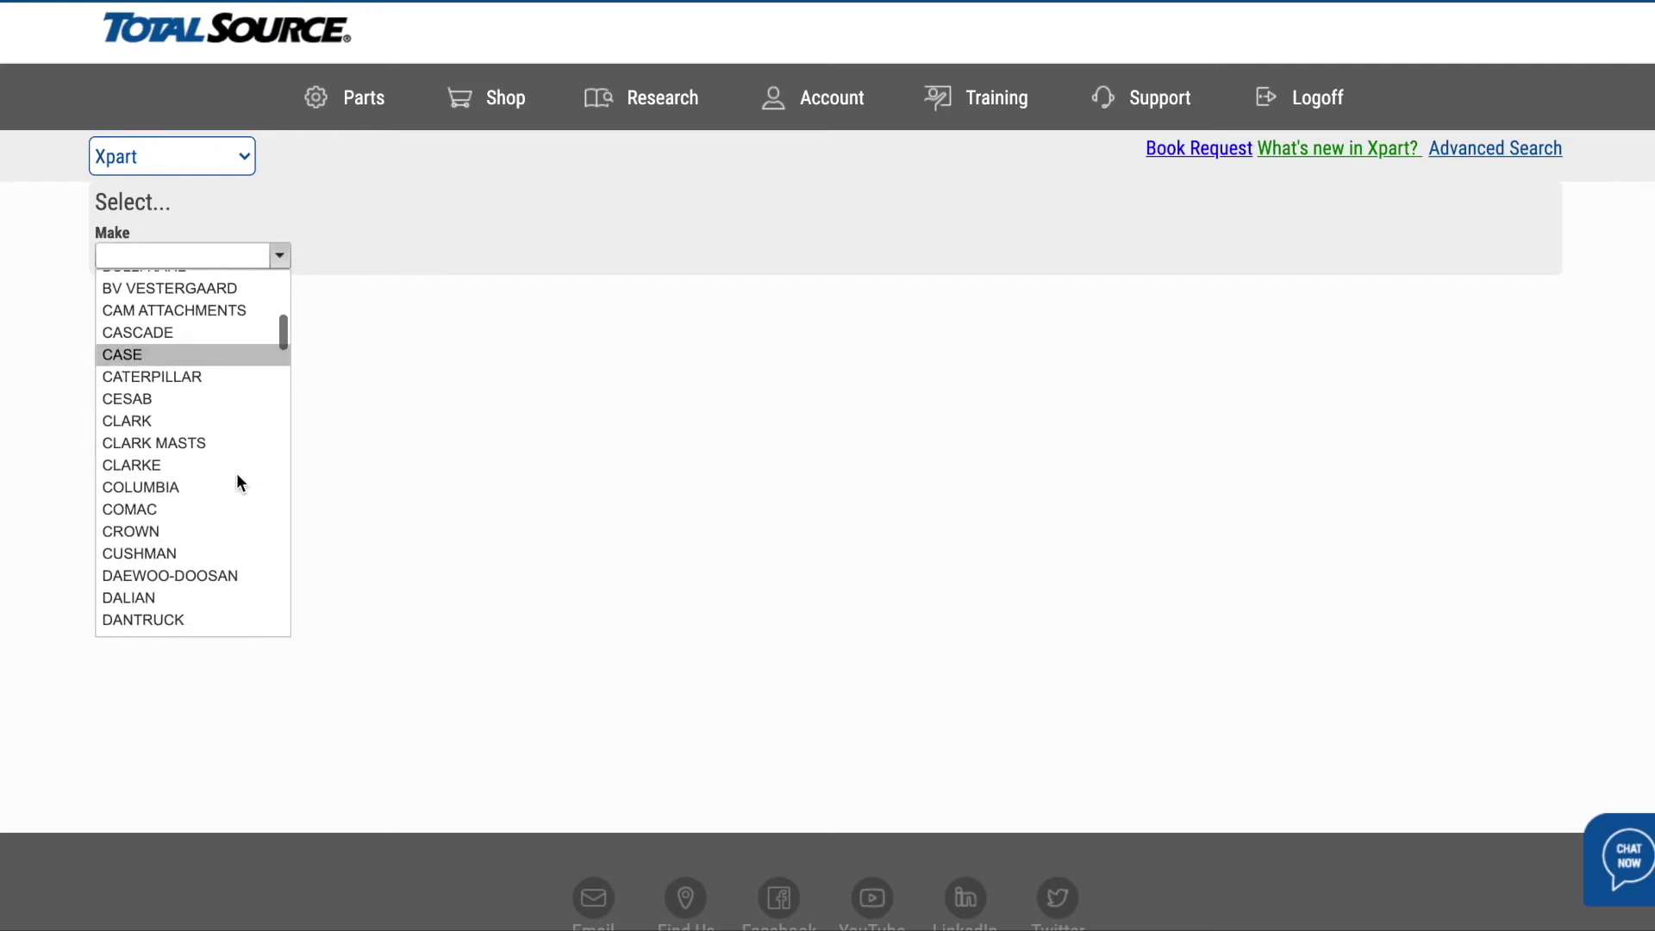
pyautogui.click(177, 531)
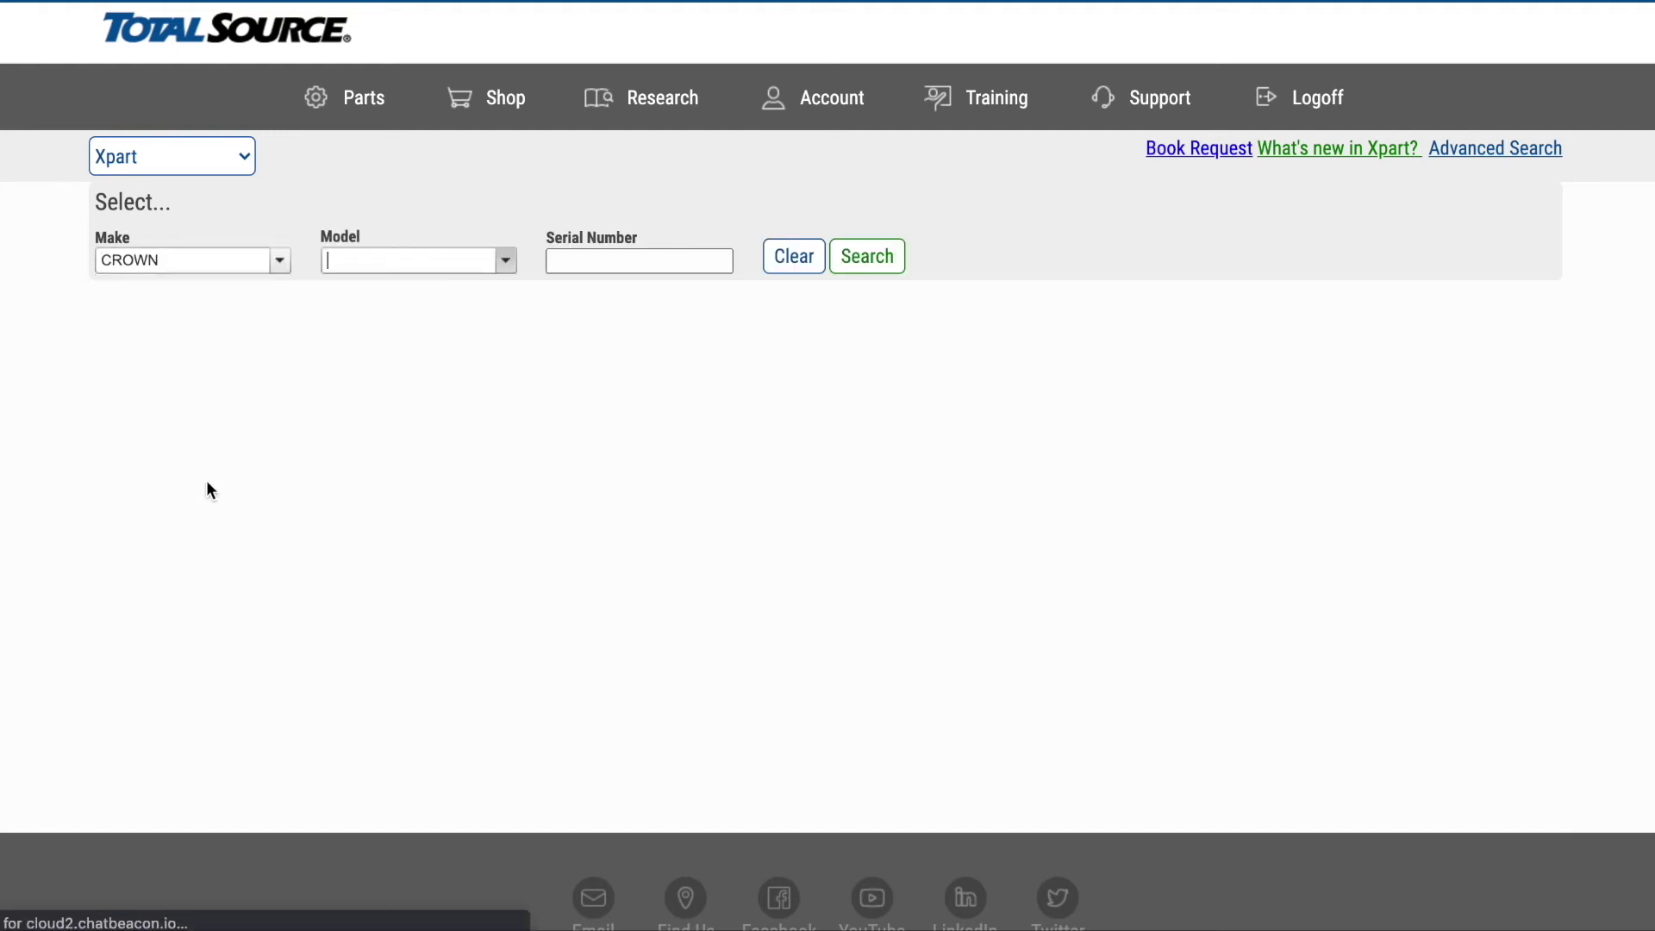
pyautogui.click(506, 260)
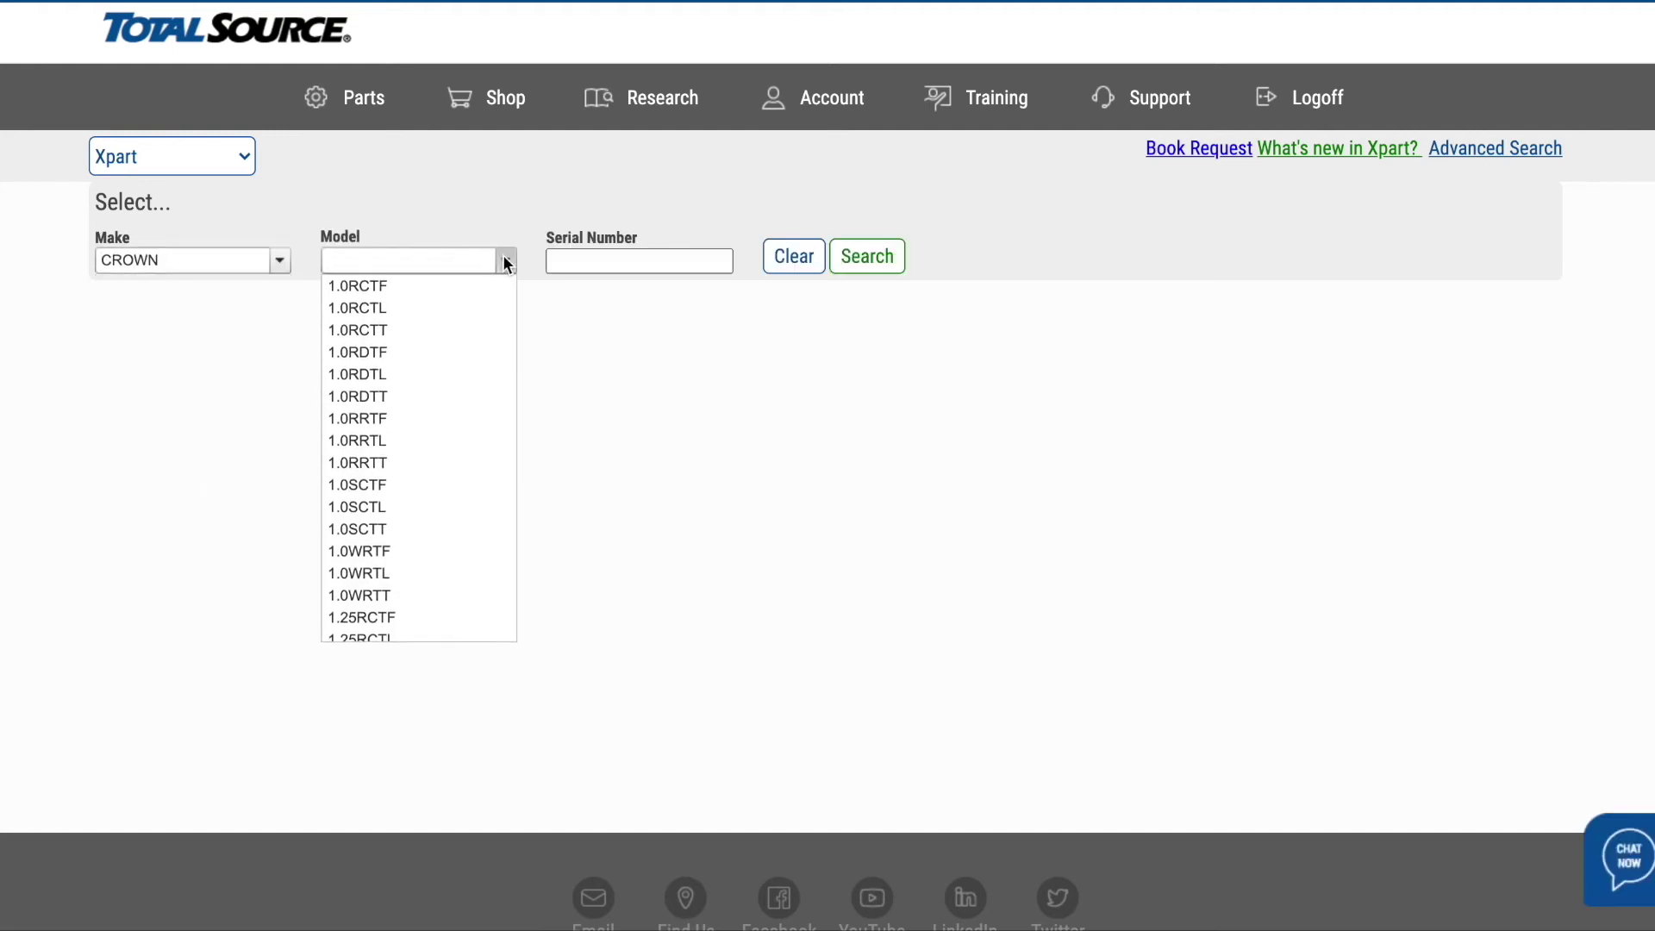
pyautogui.write('rd')
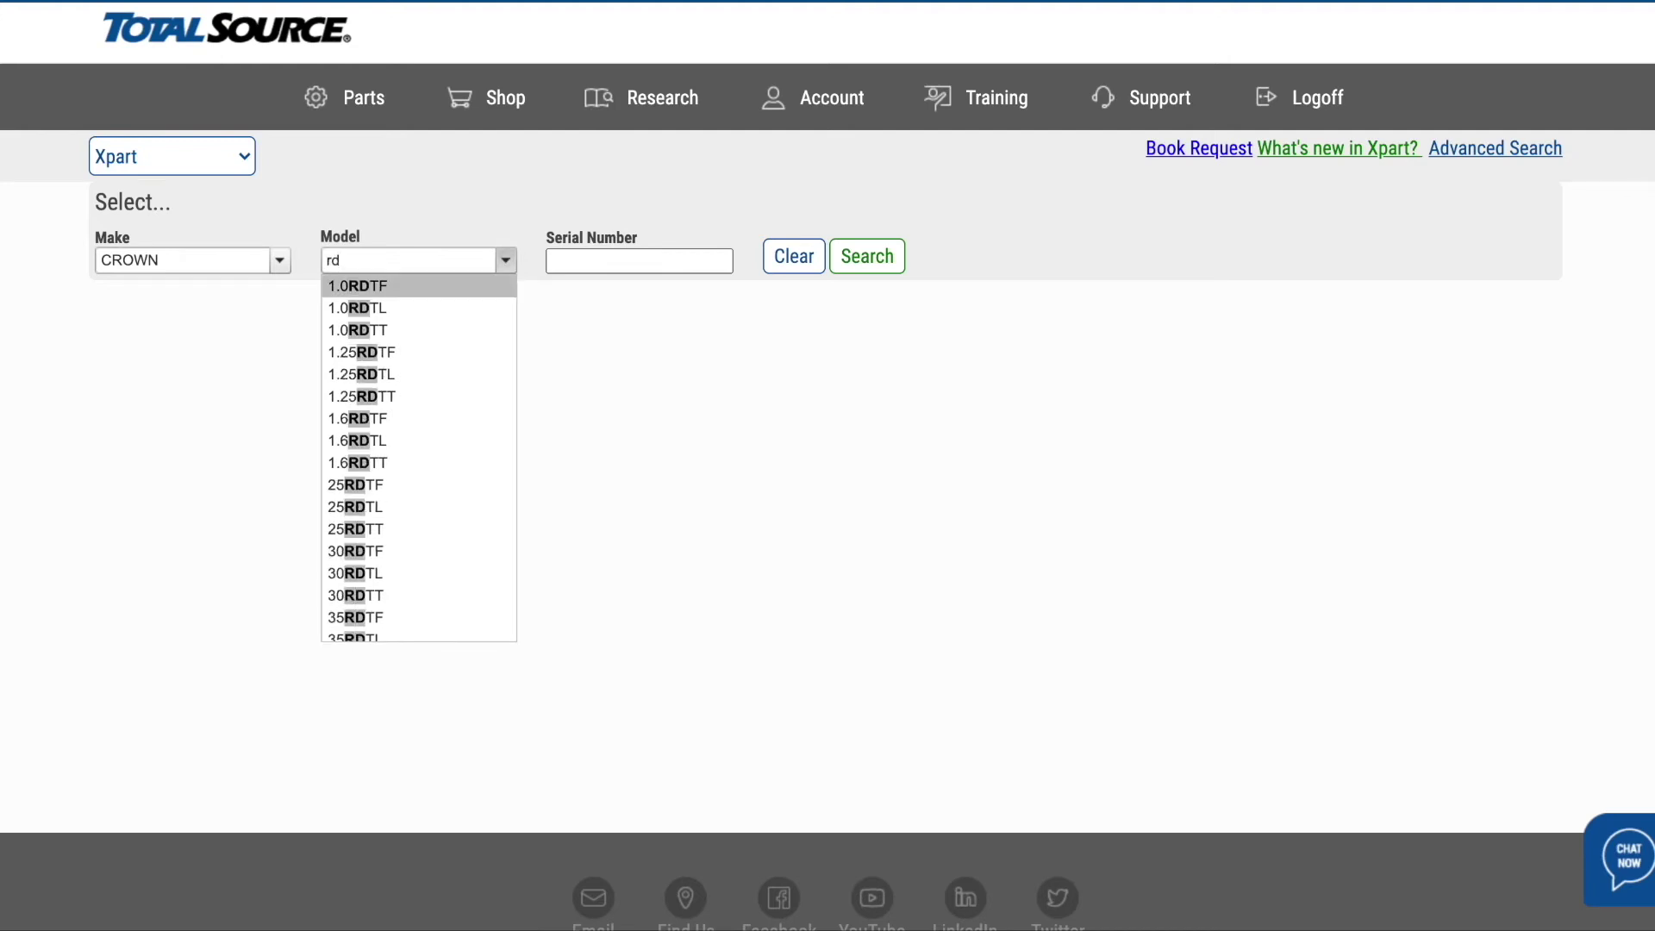
pyautogui.write('5220')
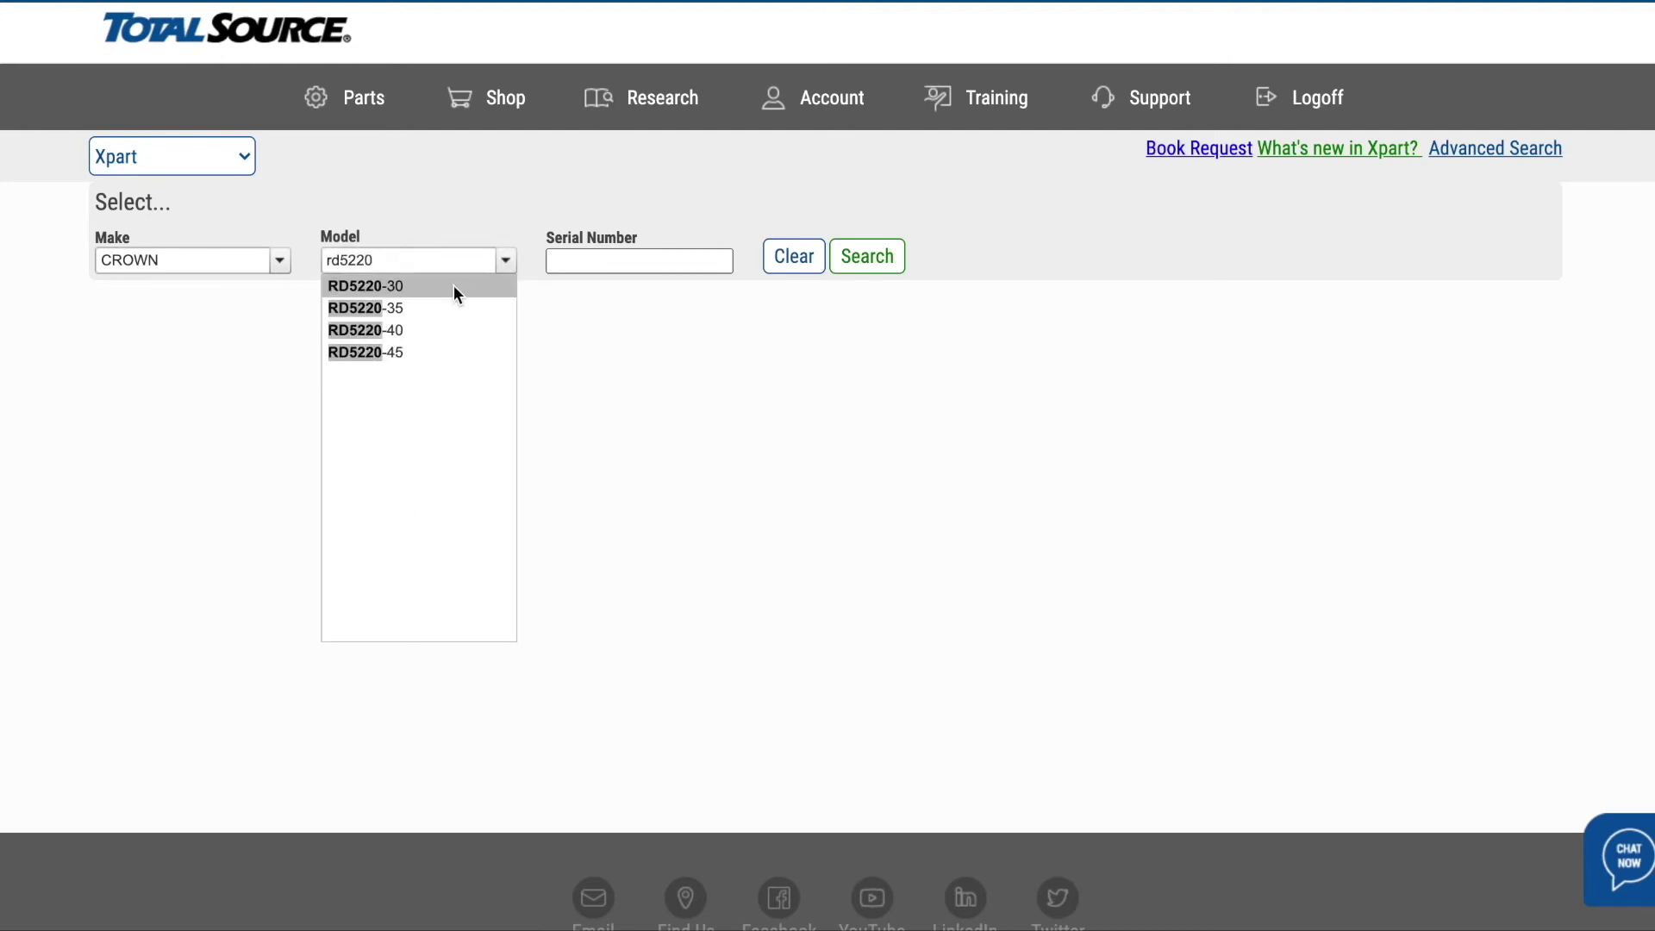
pyautogui.click(453, 287)
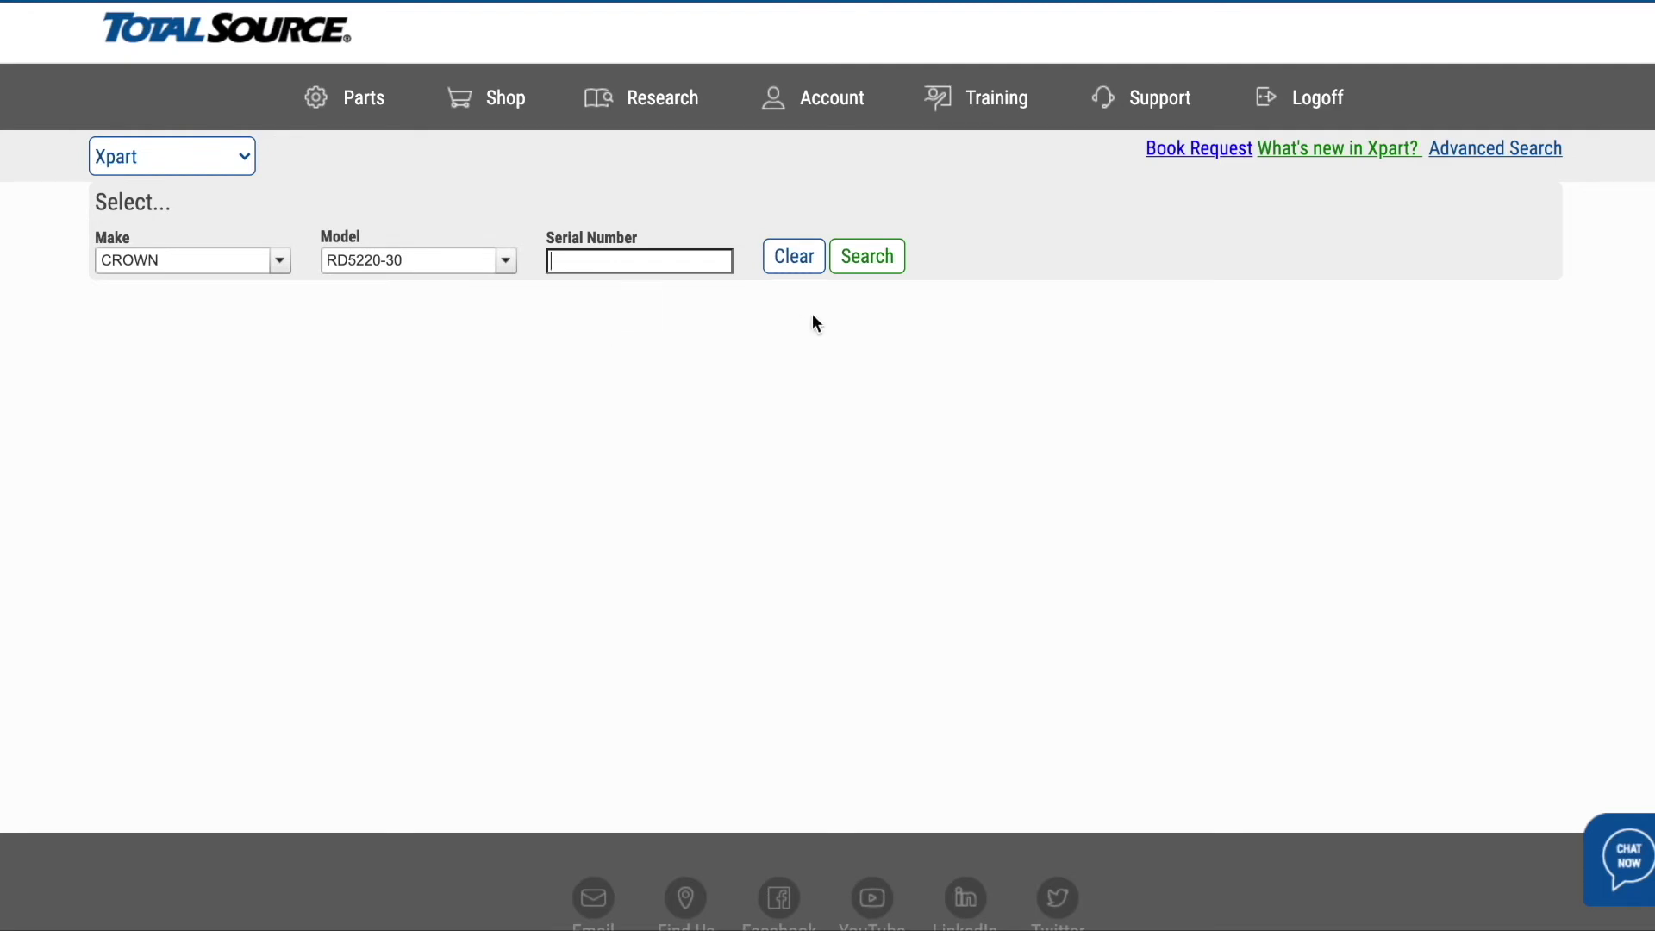
pyautogui.click(867, 258)
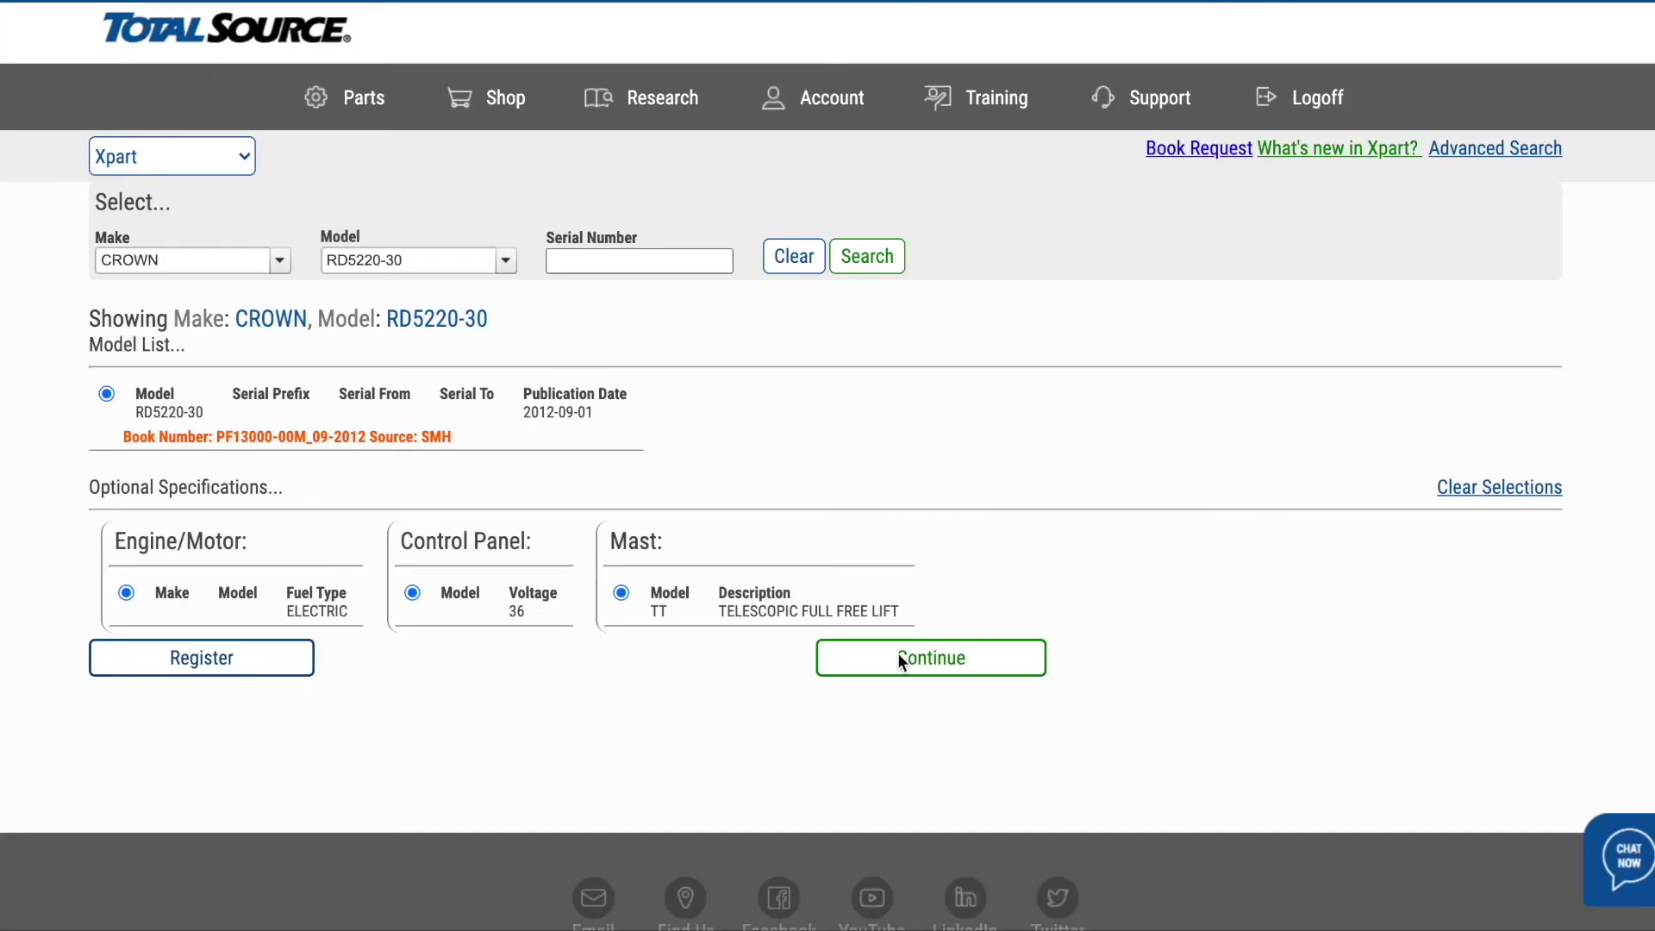
# - In the RD5220-30 parts tree, show the FREE LIFT CYLINDER parts dated up to 2001-12-31
pyautogui.click(915, 663)
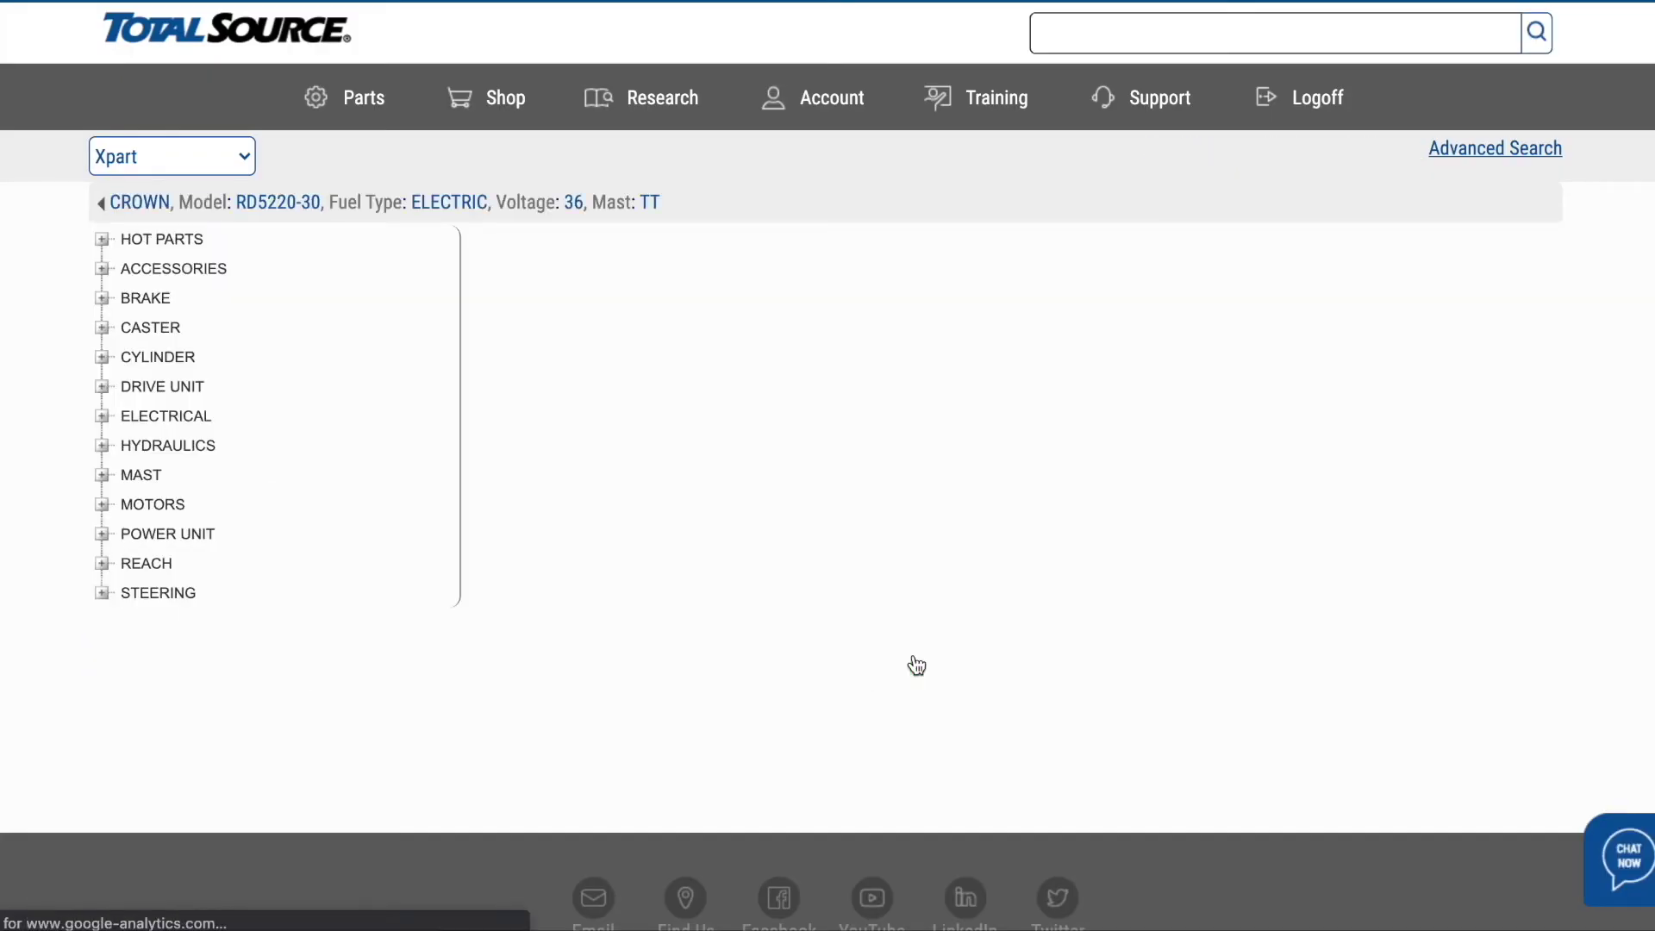
pyautogui.click(101, 299)
pyautogui.click(104, 387)
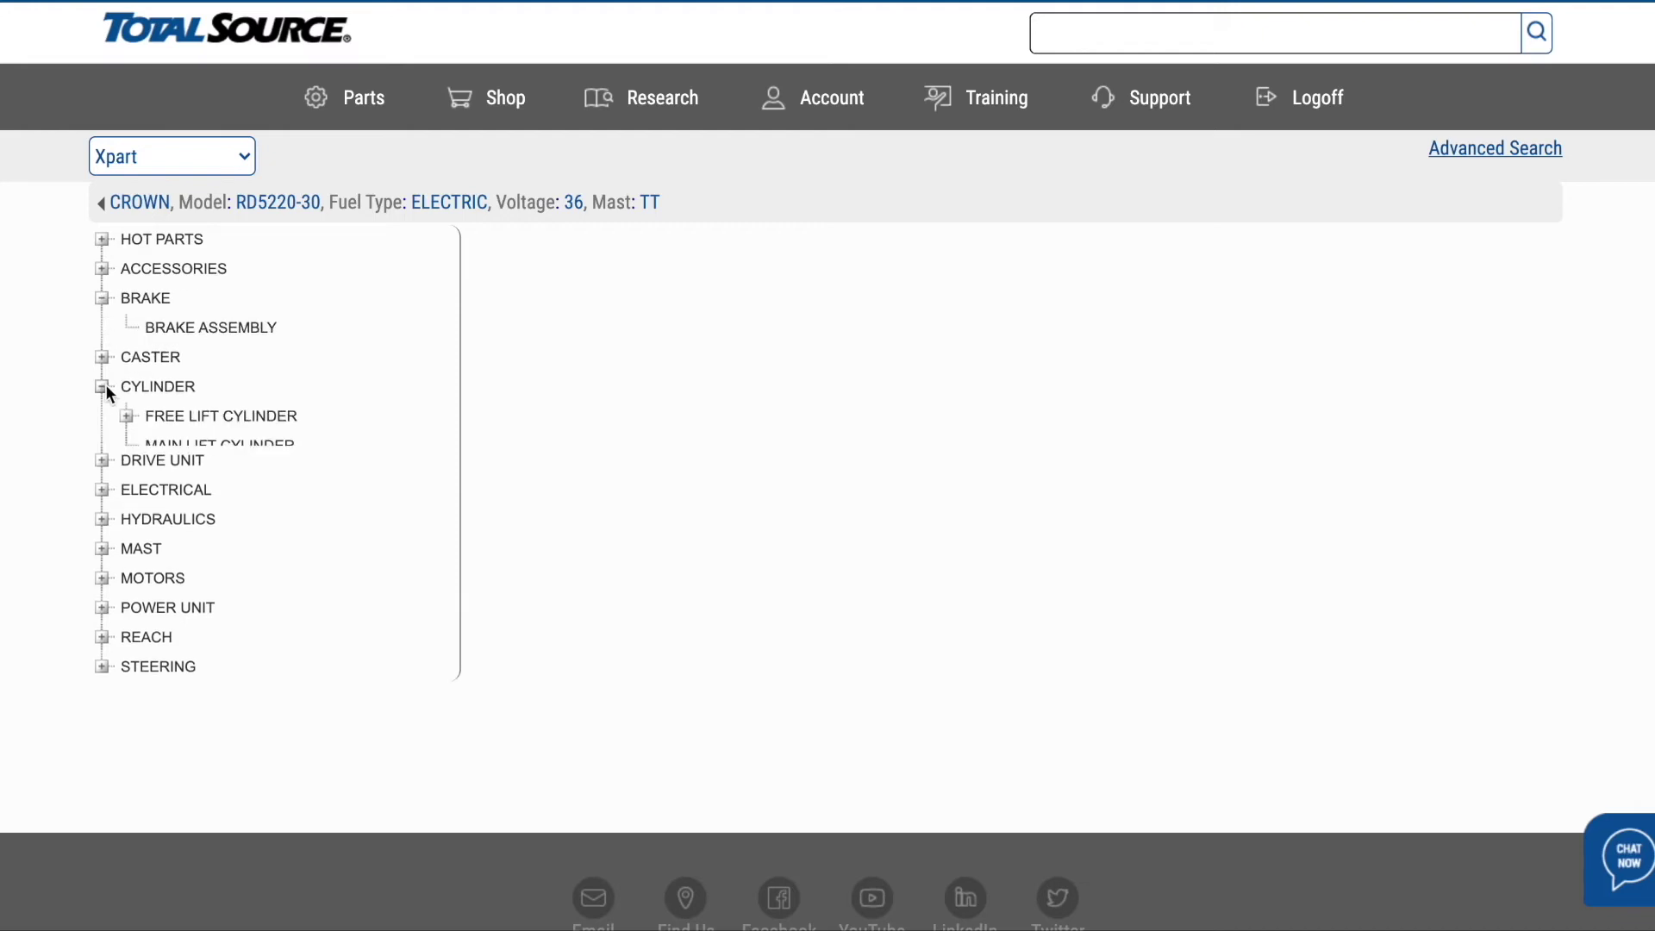
pyautogui.click(172, 414)
pyautogui.click(194, 446)
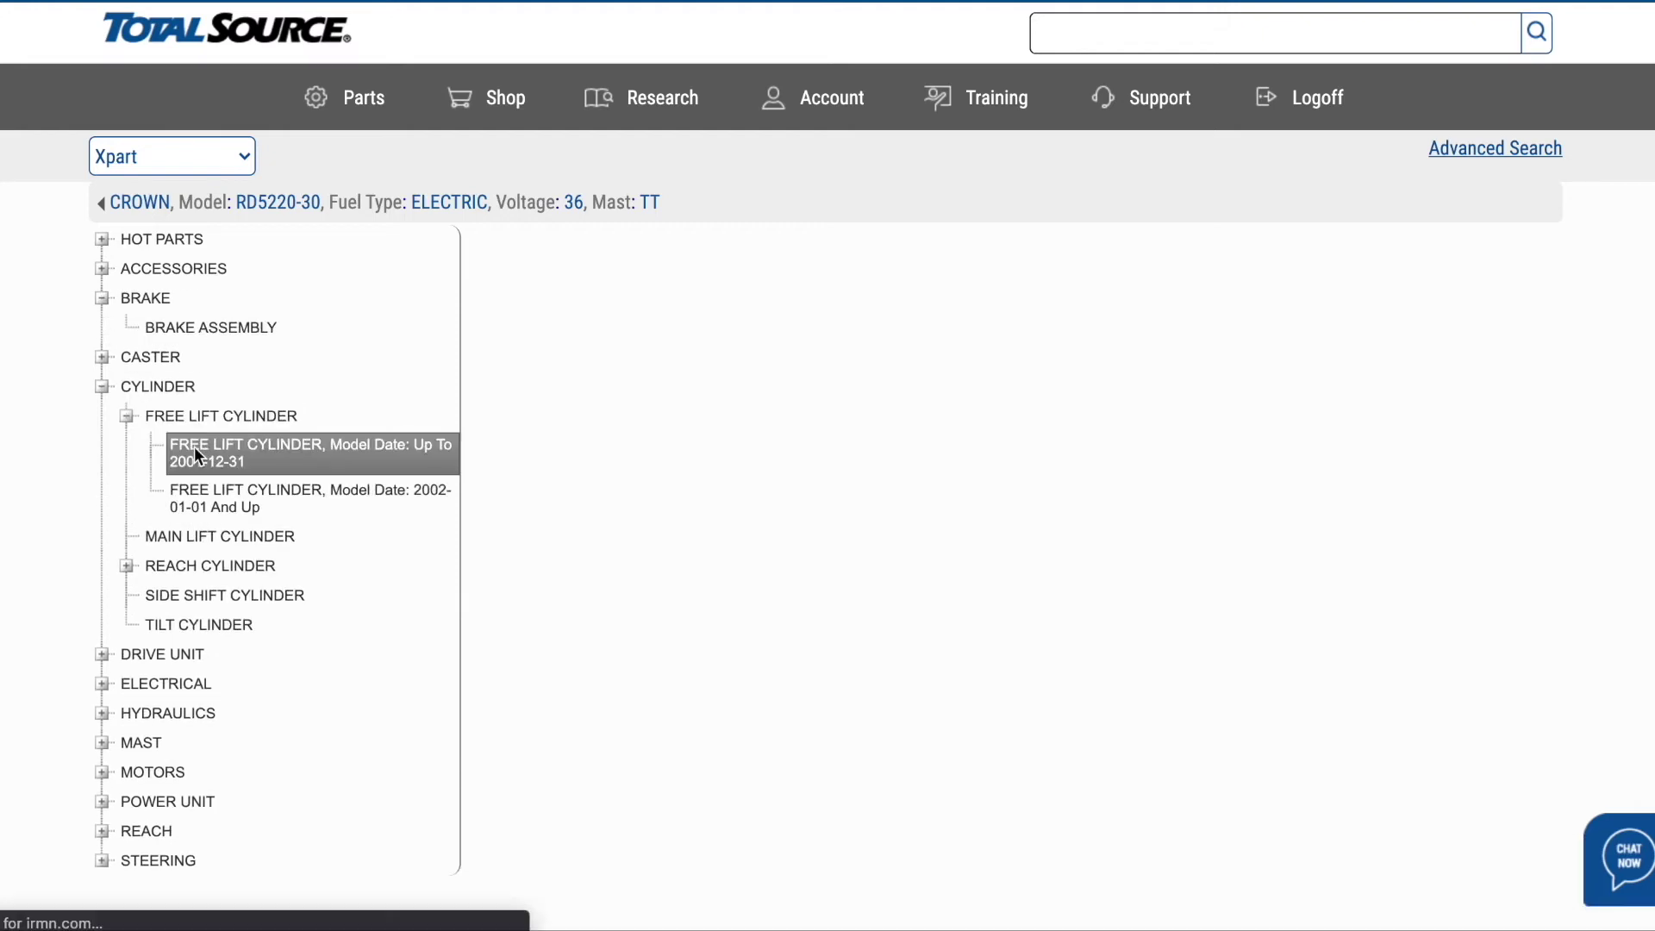
# - Show the Hot Parts BRAKES list for the RD5220-30
pyautogui.click(101, 241)
pyautogui.click(157, 271)
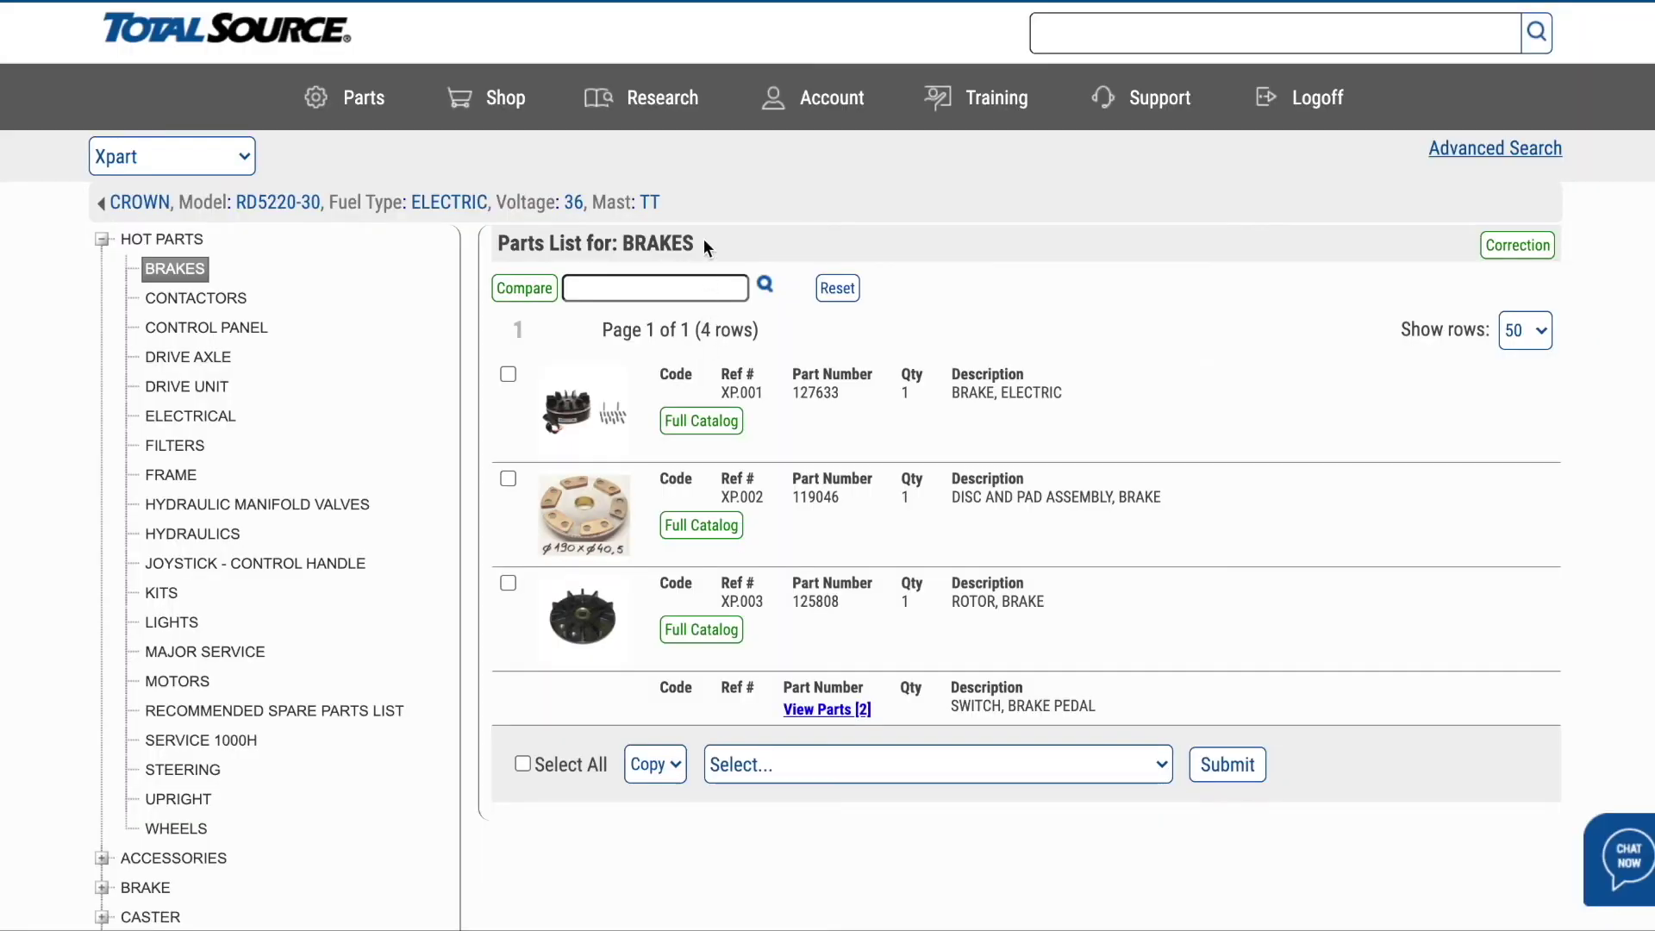
pyautogui.click(664, 105)
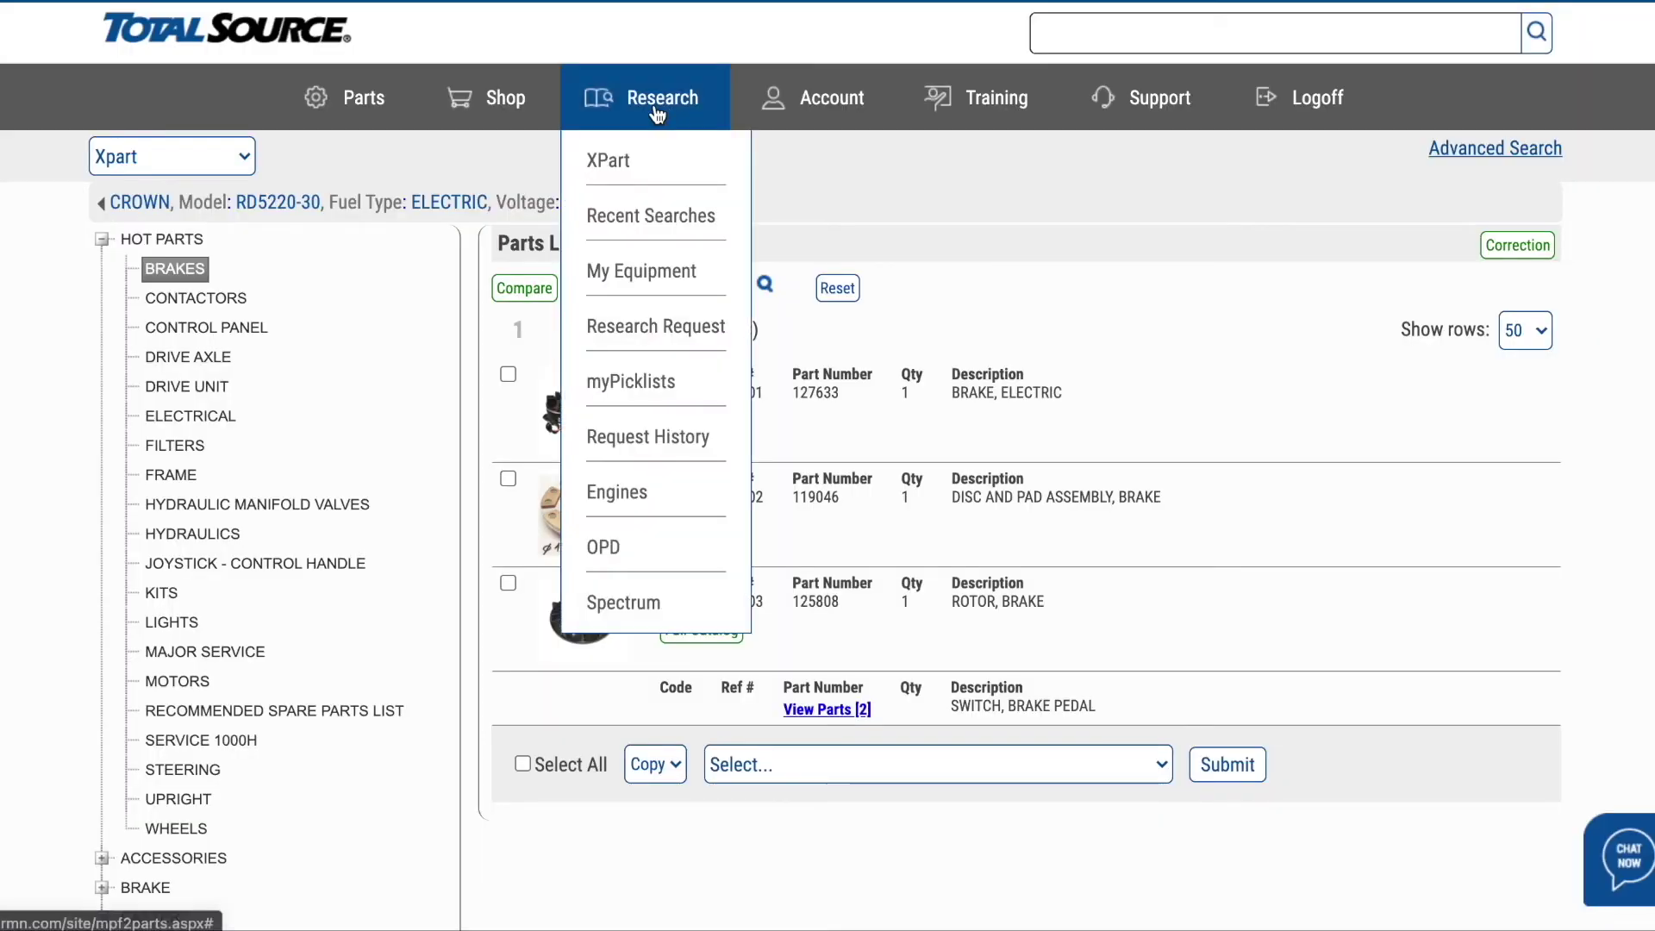
# - Open the Recent Searches list of past equipment lookups
pyautogui.click(653, 226)
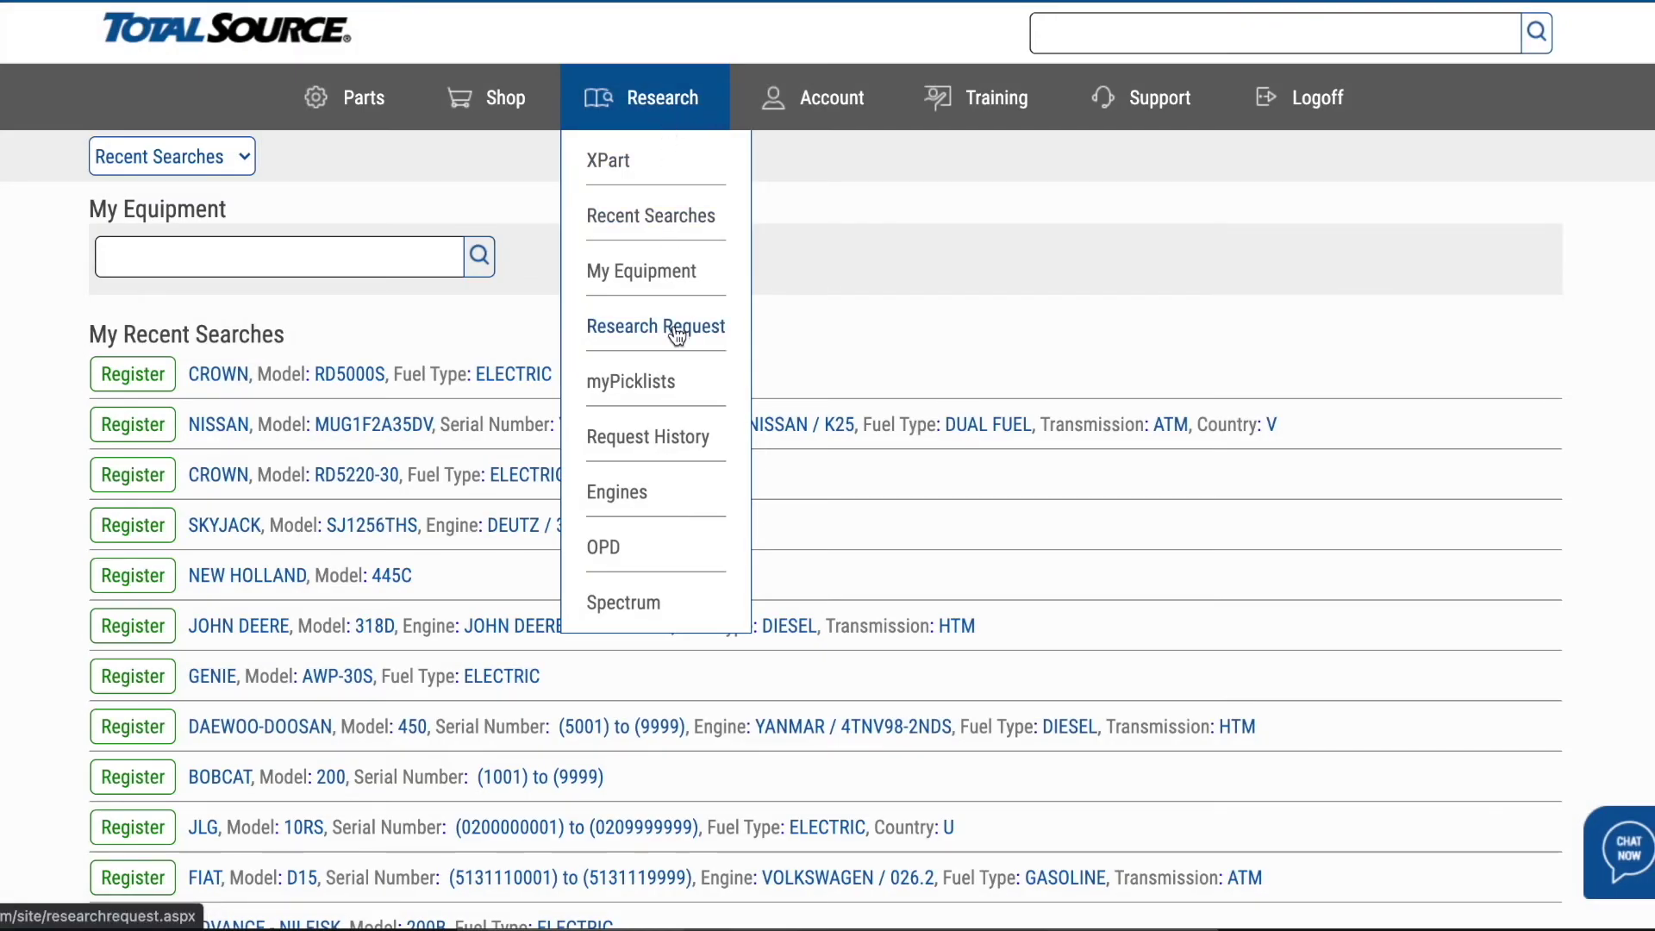
# - Start a new research request for make CROWN, model RD5220-30
pyautogui.click(668, 343)
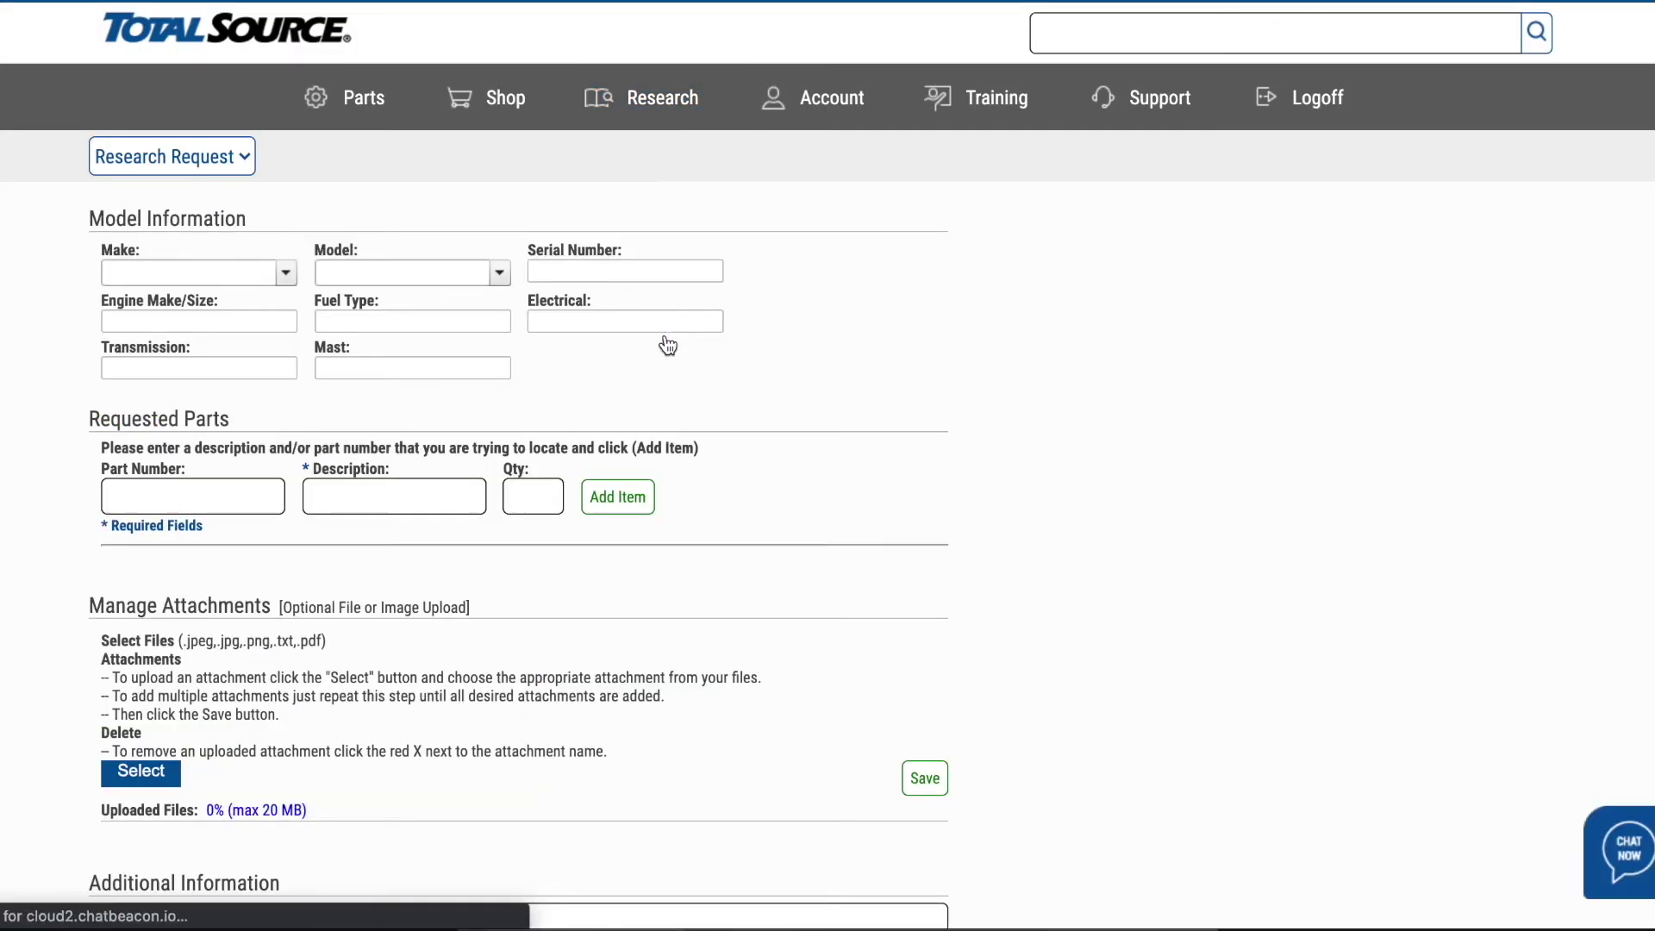
pyautogui.click(286, 274)
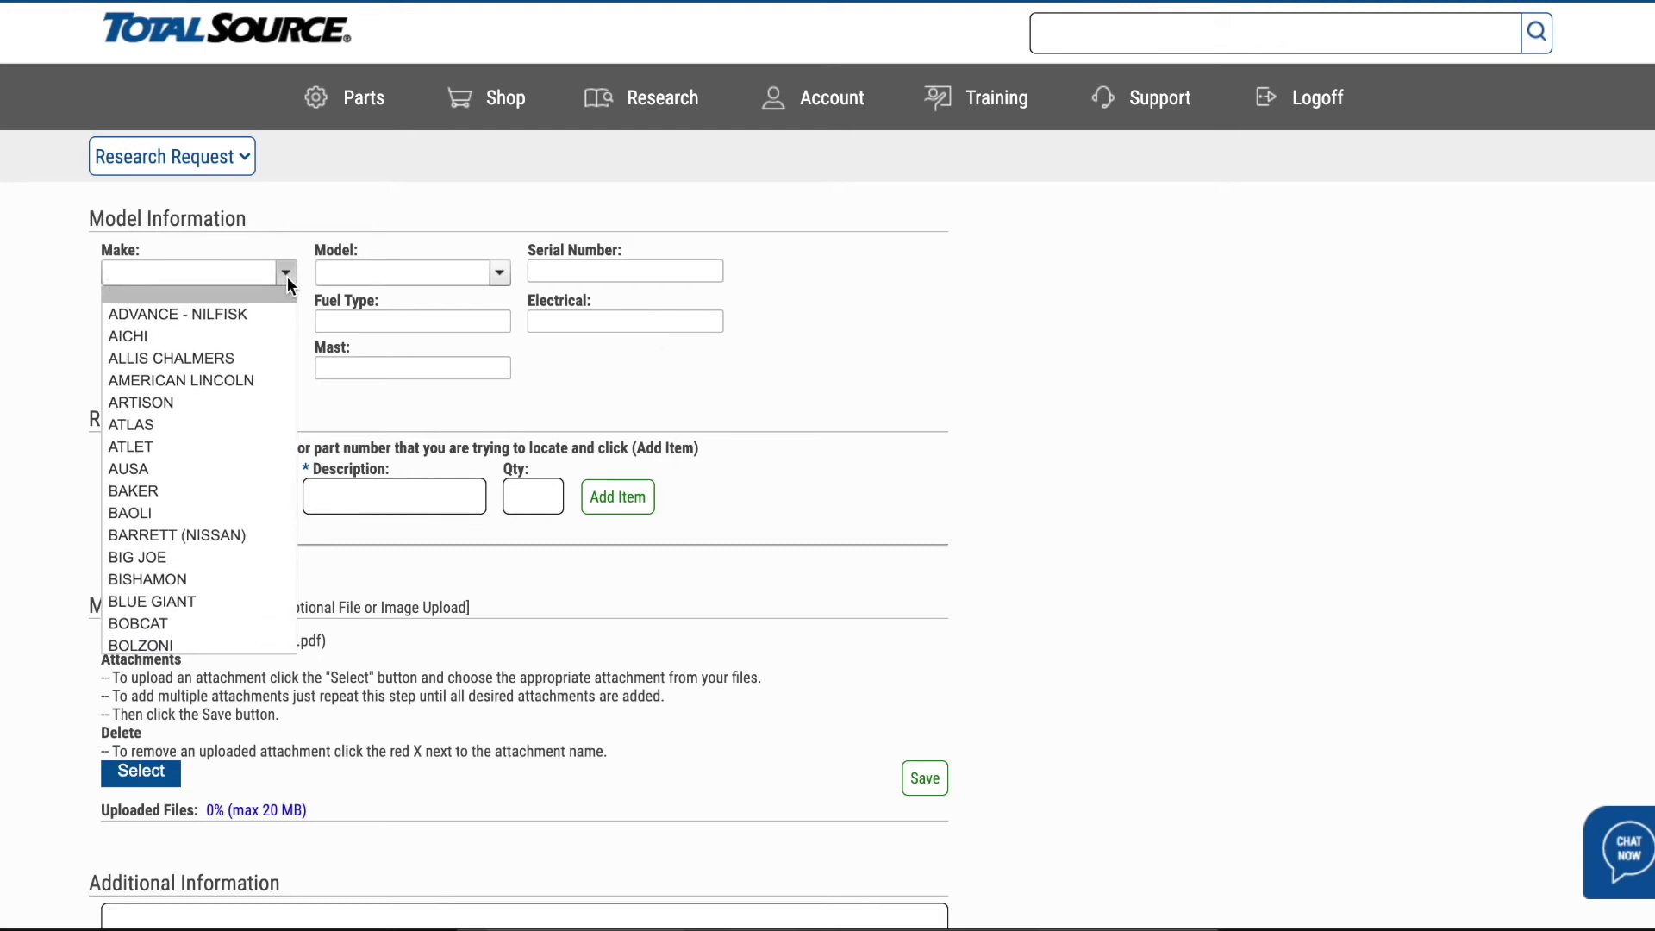
pyautogui.write('CROWN')
pyautogui.press('Return')
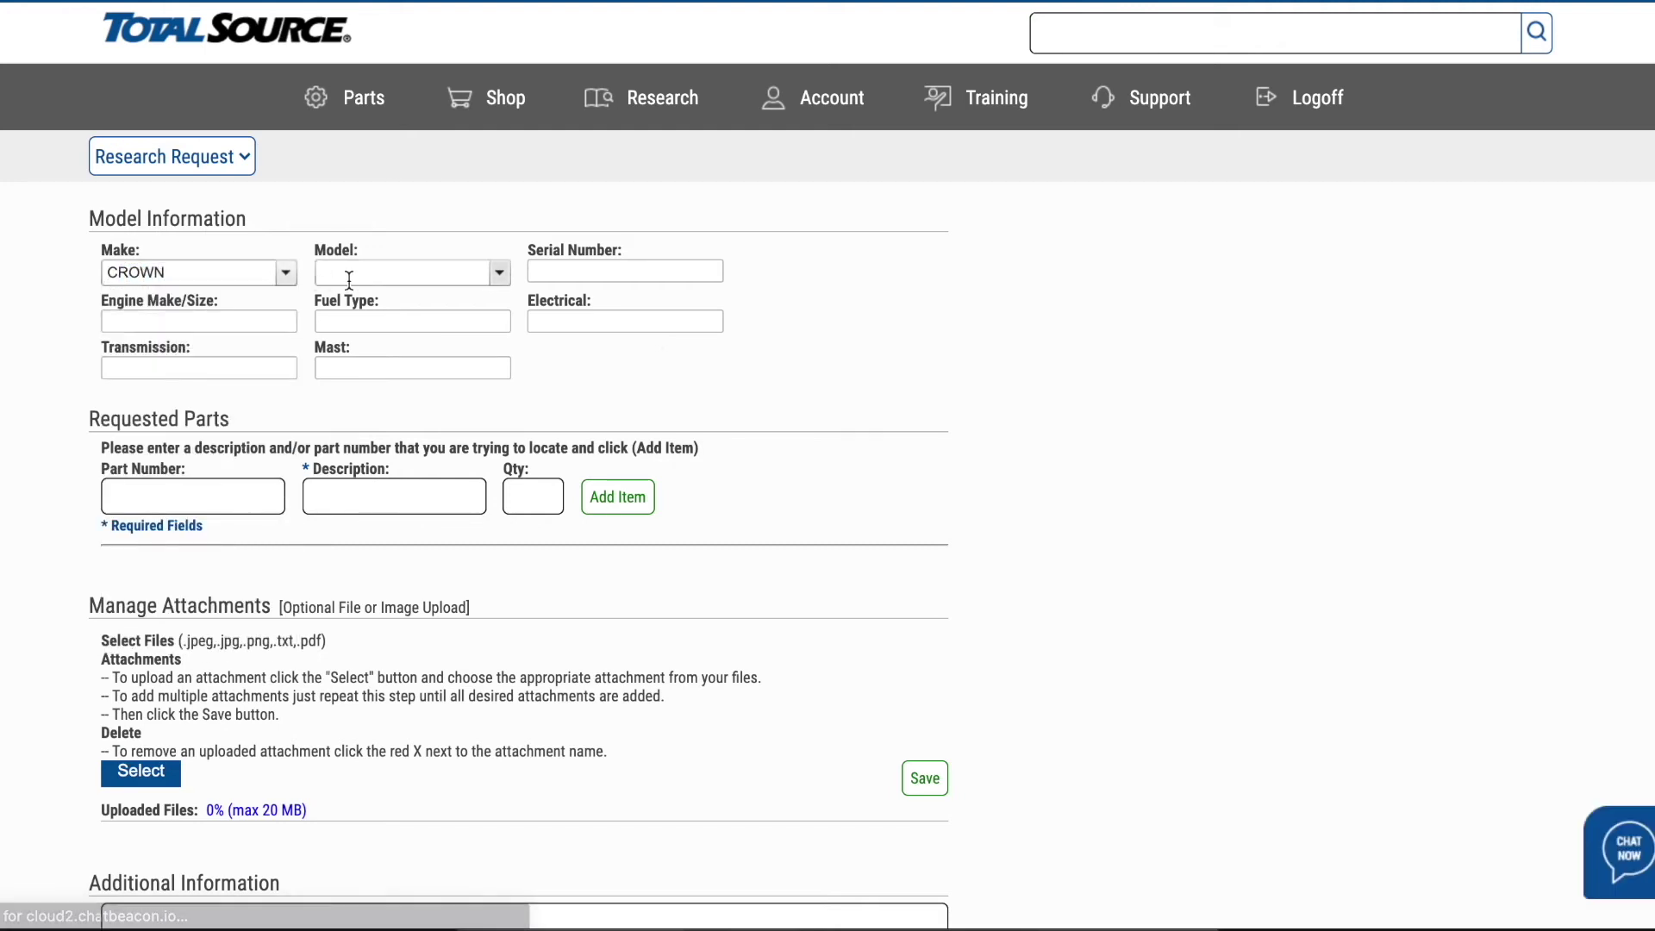
pyautogui.click(499, 273)
pyautogui.write('RD5220-30')
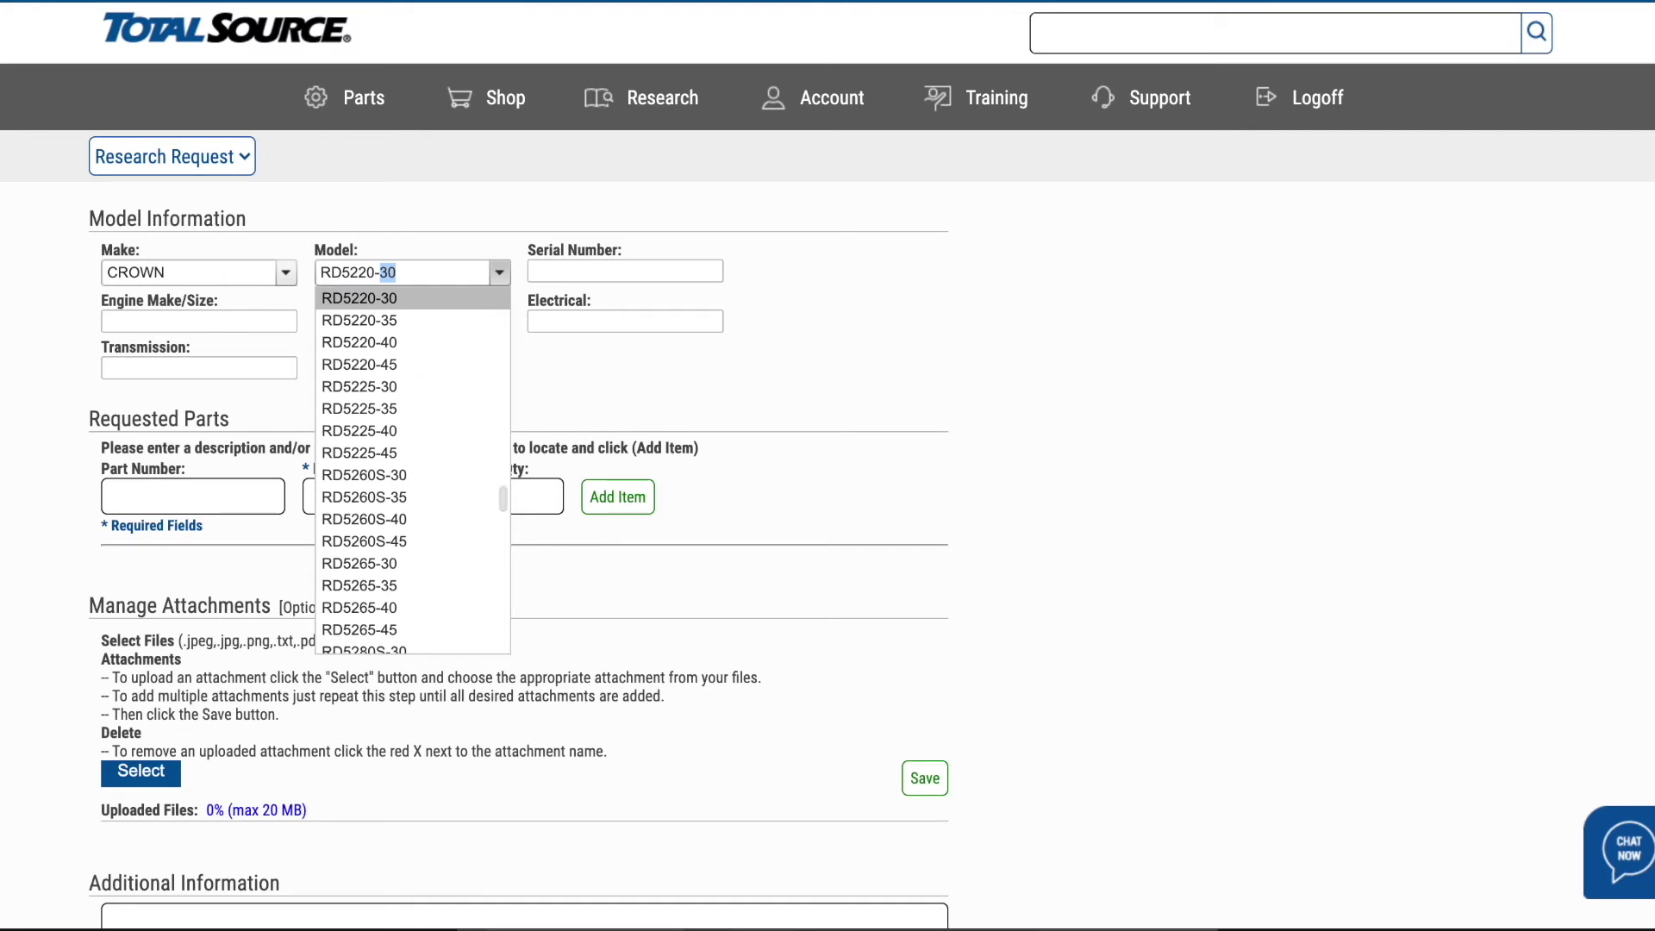
pyautogui.press('Return')
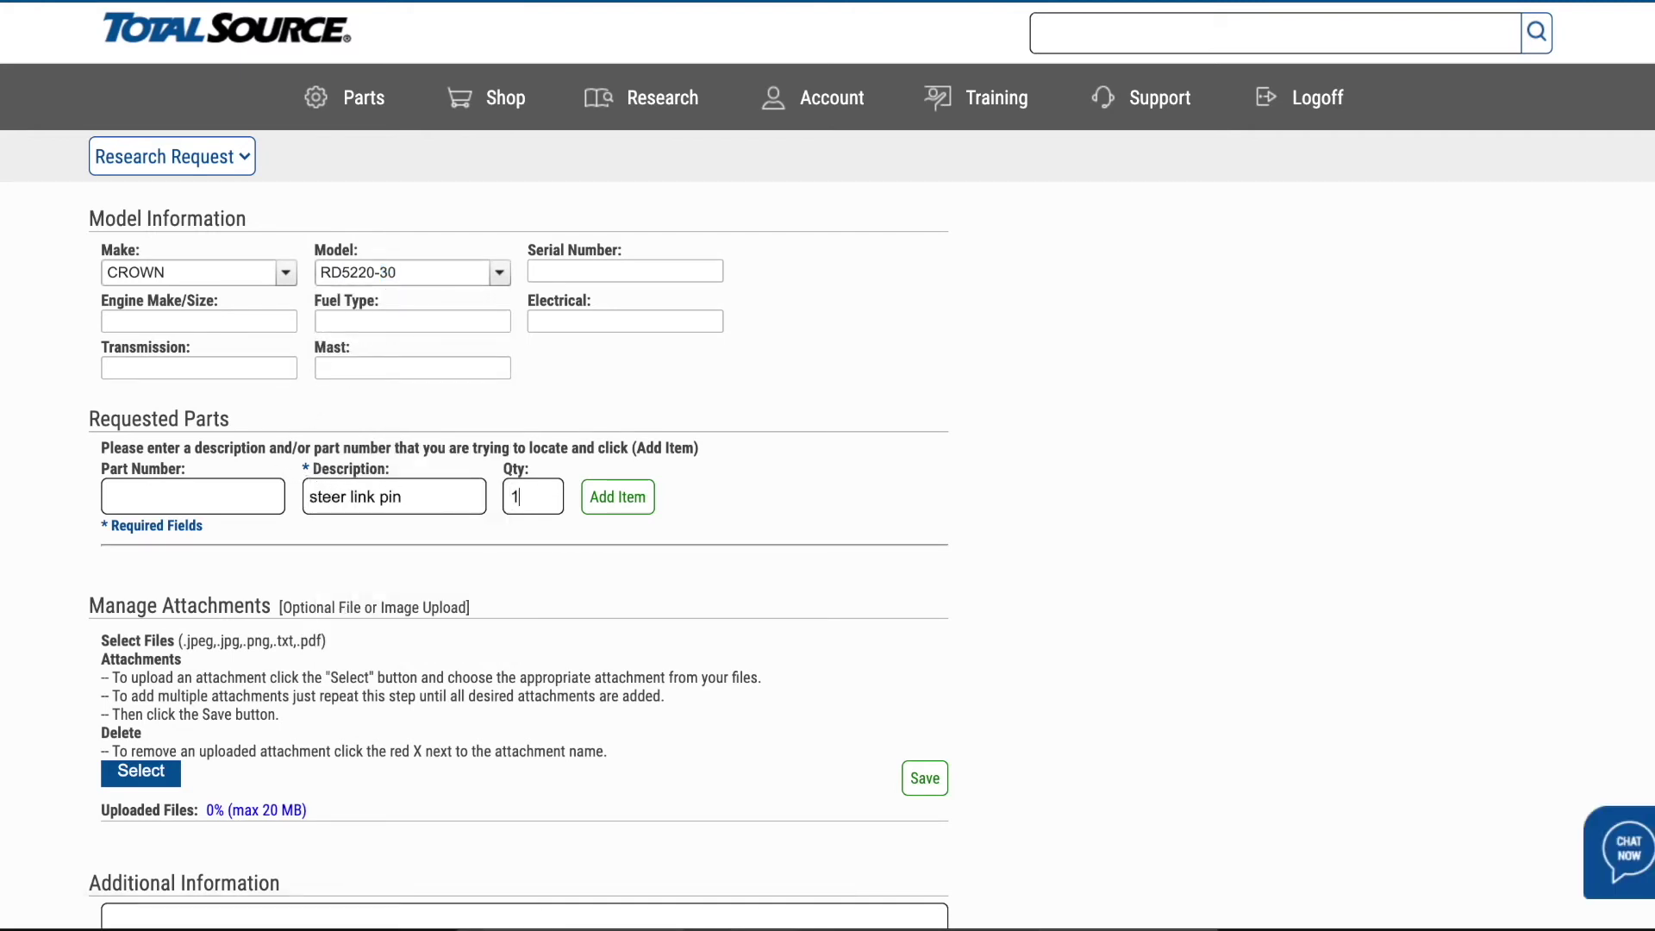
# - Add one 'steer link pin' to the requested parts and submit the request
pyautogui.click(612, 501)
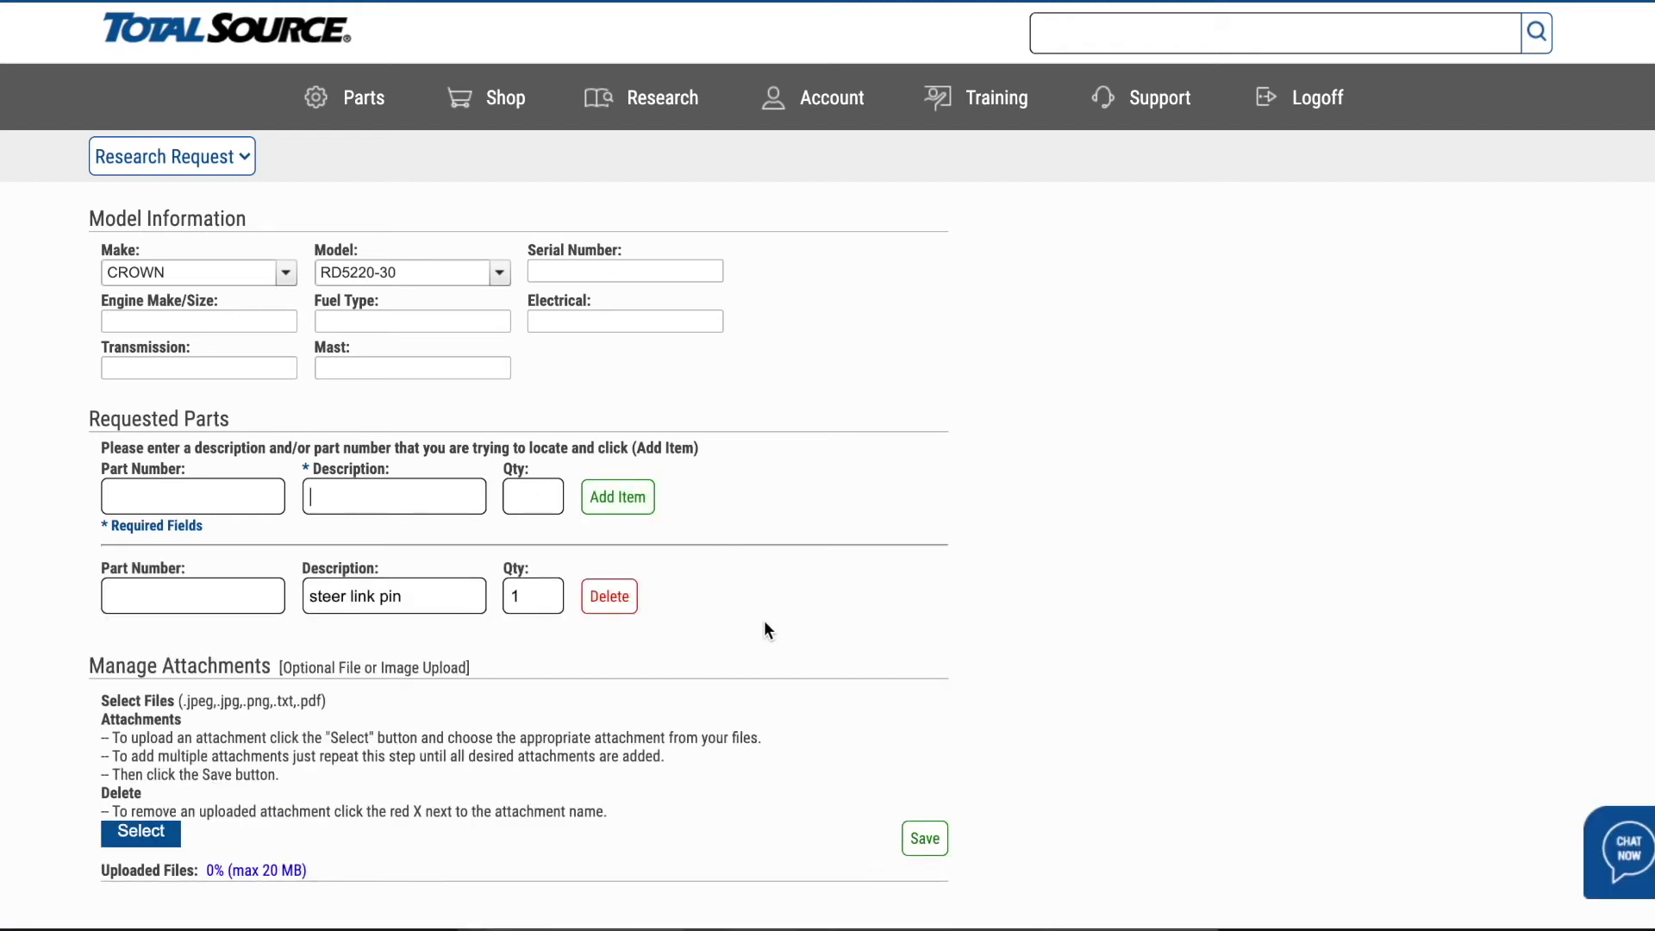
pyautogui.scroll(-3, 766, 629)
pyautogui.scroll(-4, 764, 622)
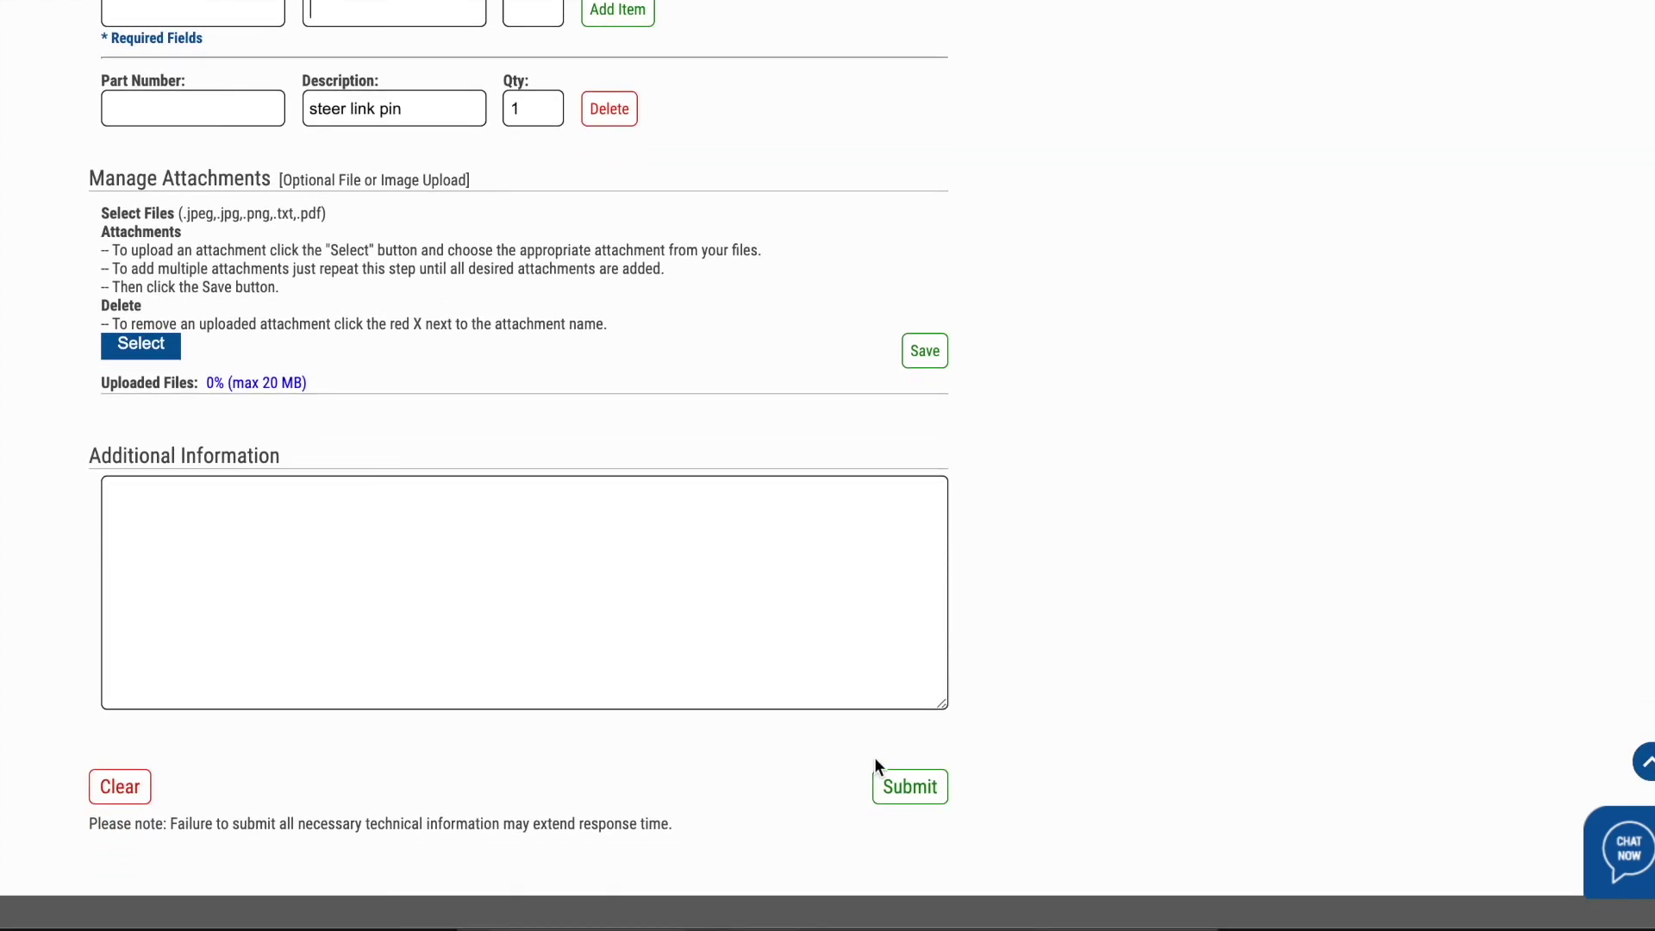
pyautogui.click(907, 787)
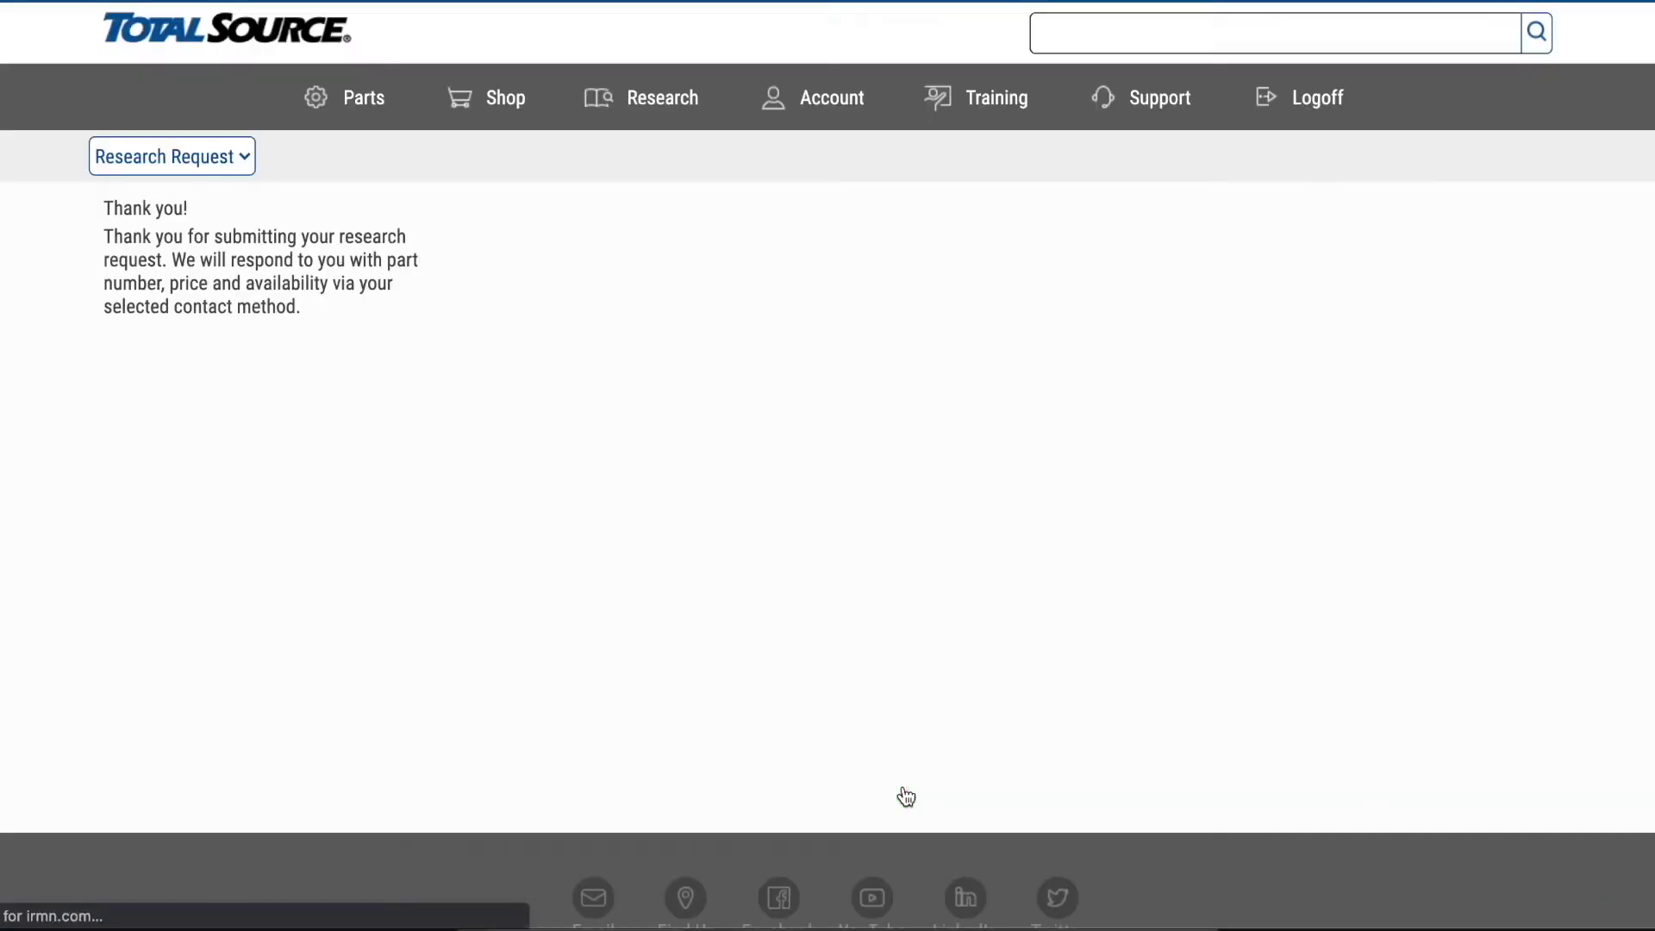
# - From the thank-you page, go to My Equipment through the Research menu
pyautogui.scroll(-2, 902, 787)
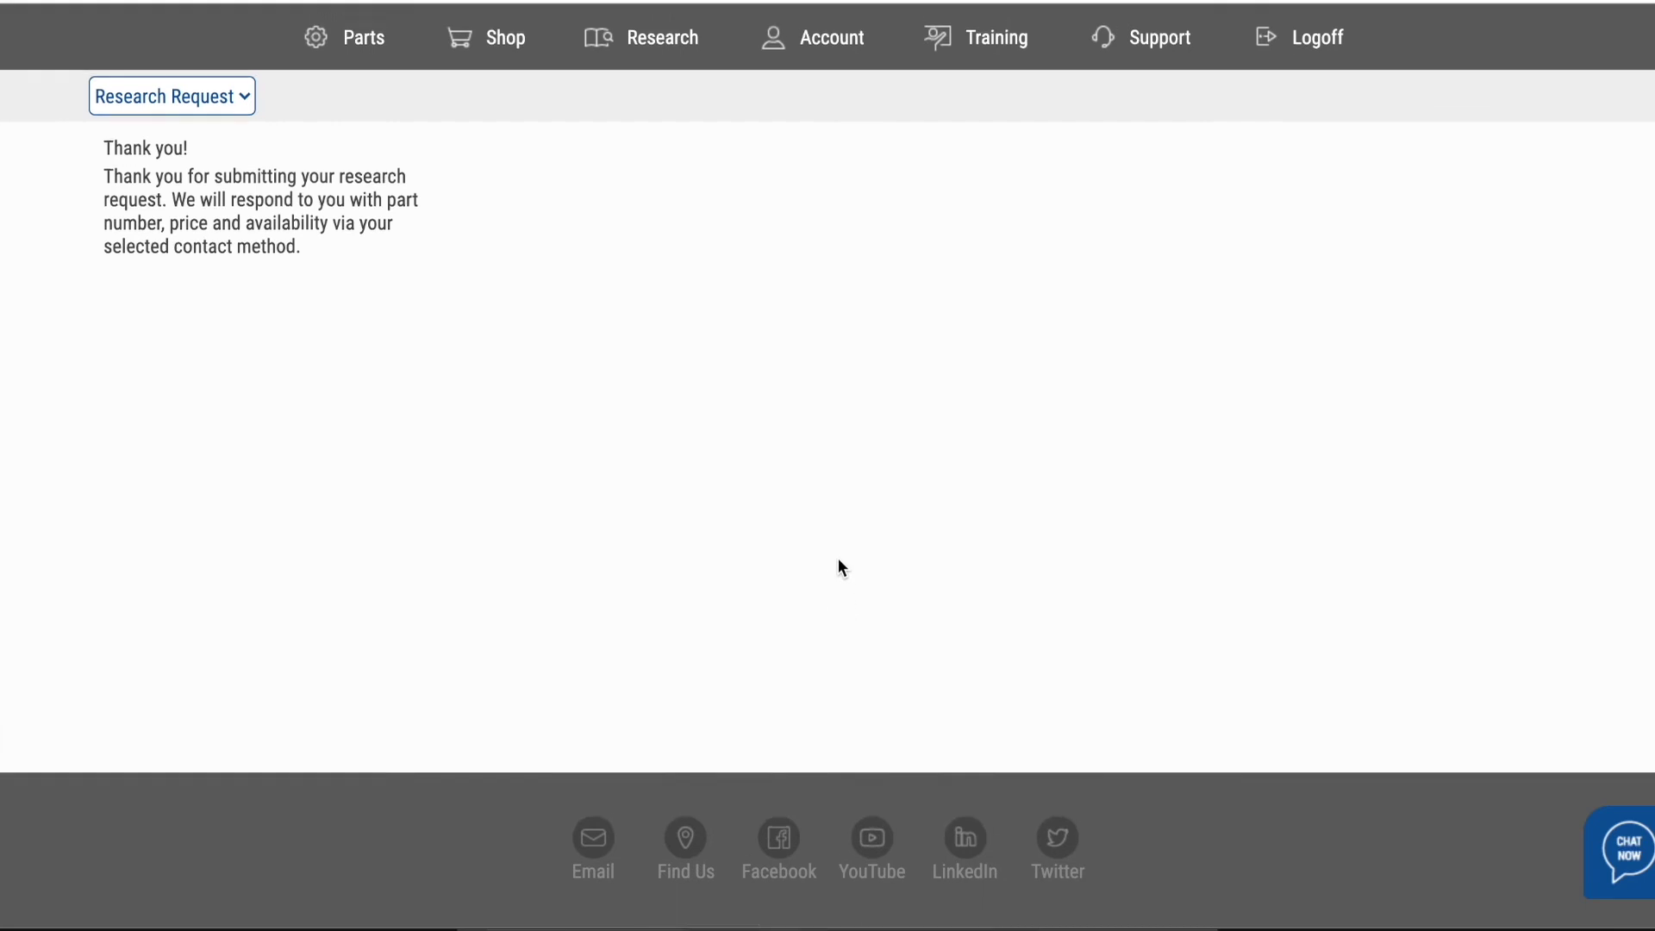
pyautogui.scroll(2, 837, 560)
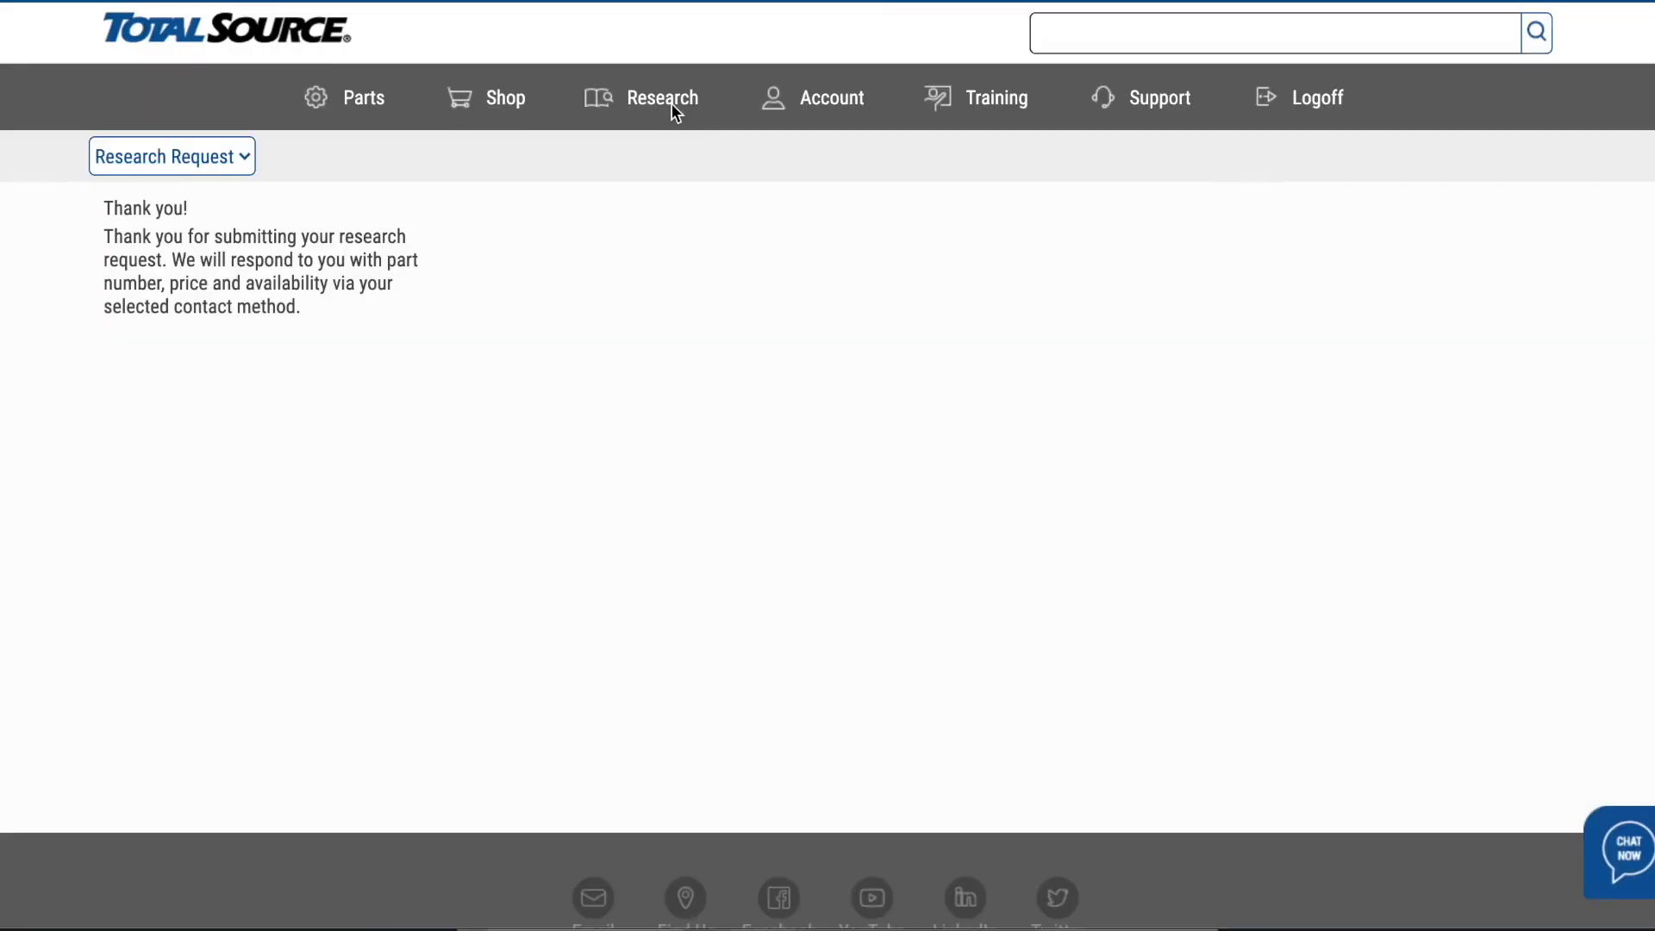
pyautogui.click(669, 105)
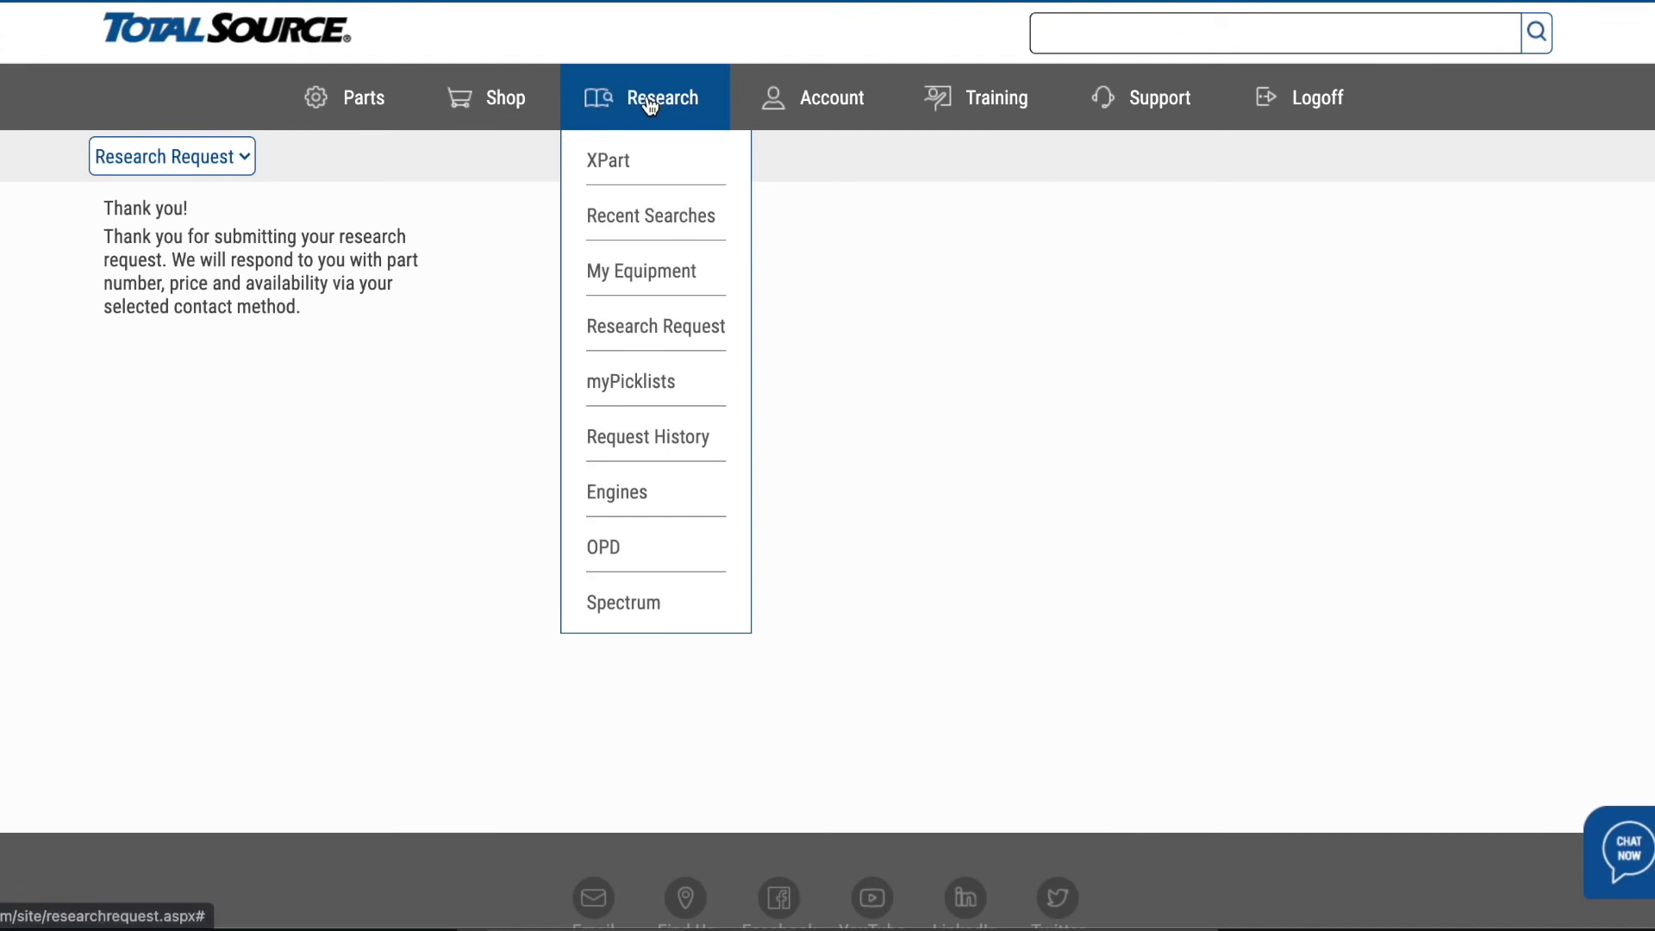
pyautogui.click(658, 273)
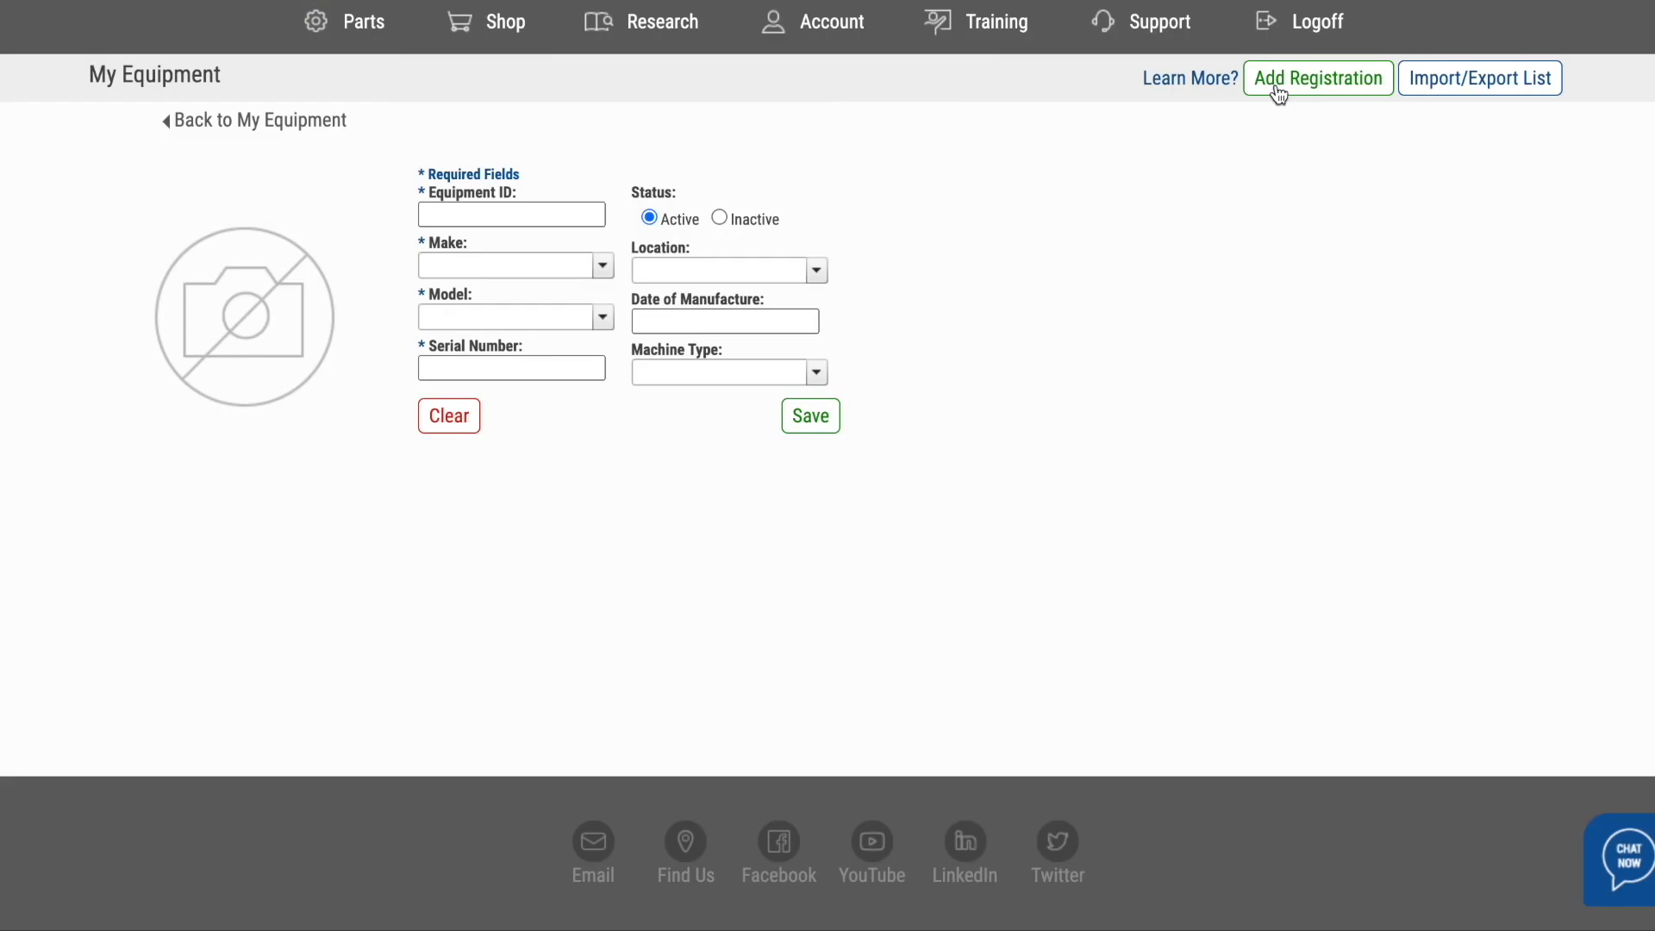
# - Save equipment ID 1234 as make CROWN, model RD5220-35, serial number 12345
pyautogui.click(512, 214)
pyautogui.write('1234')
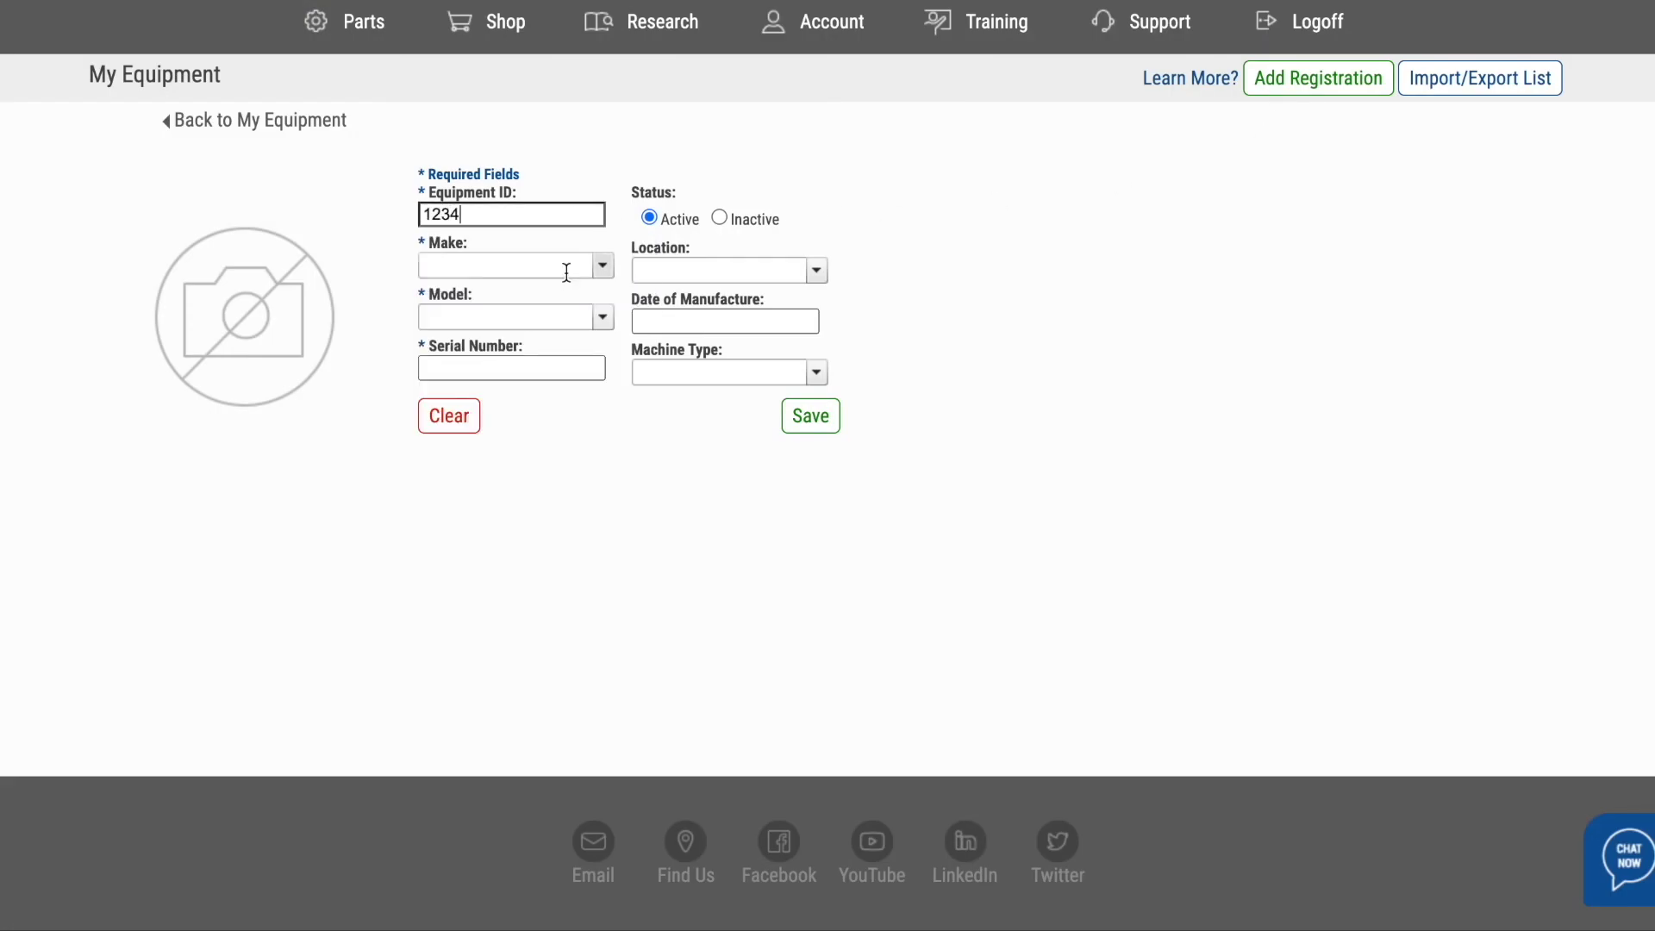
pyautogui.click(567, 271)
pyautogui.write('crown')
pyautogui.press('Return')
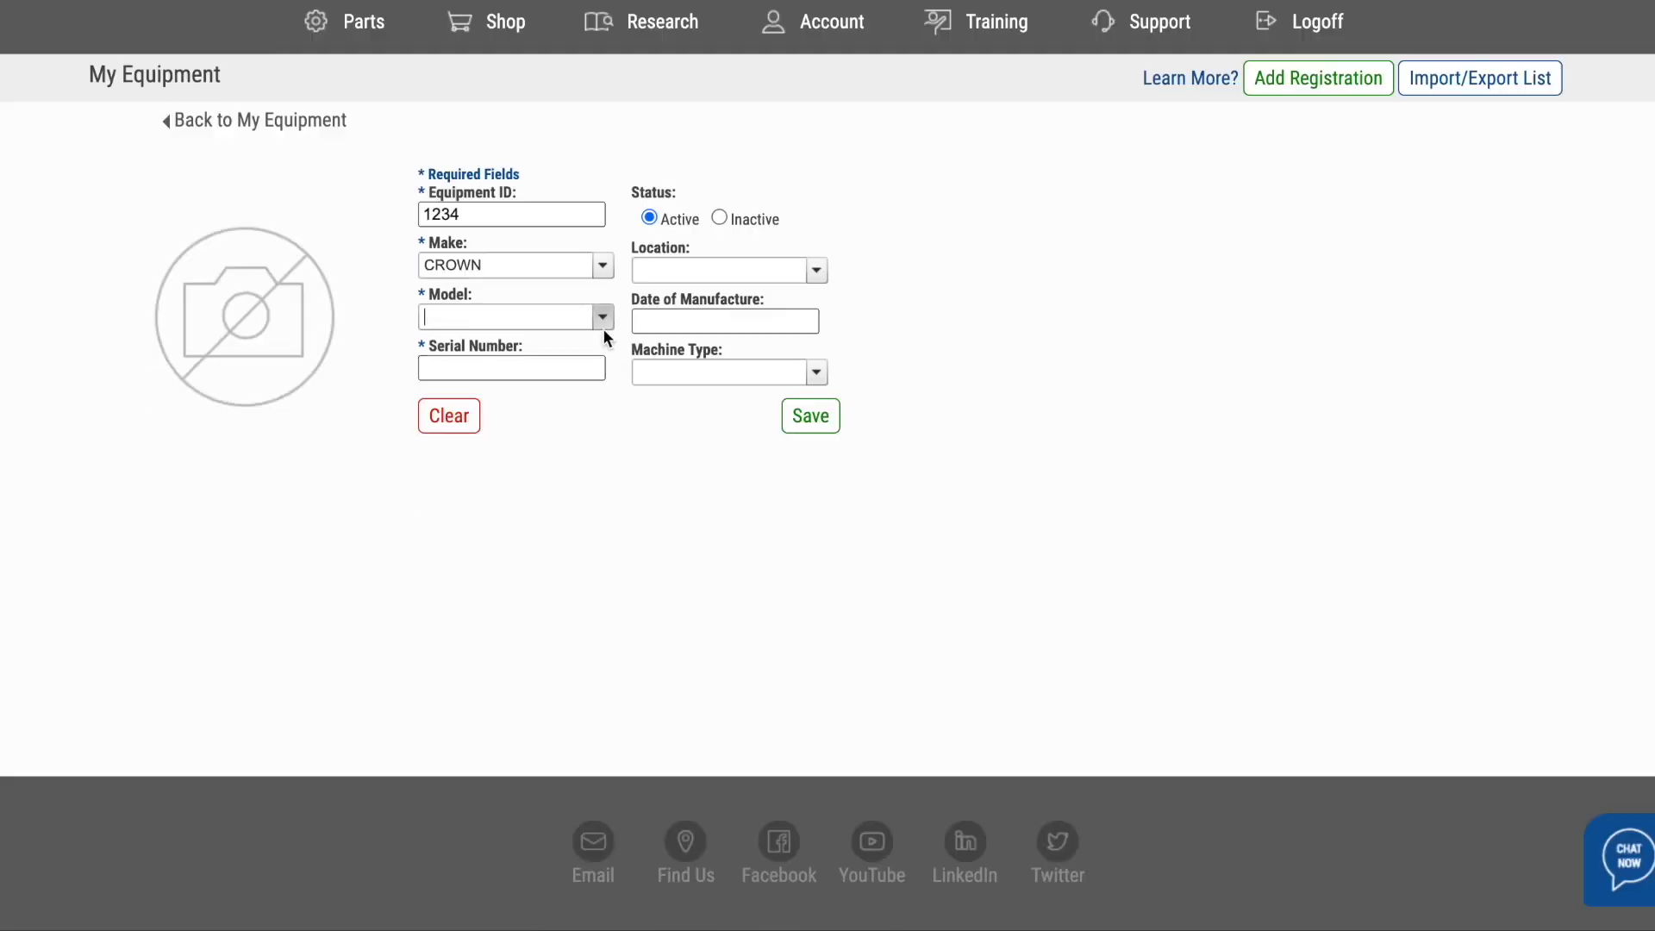
pyautogui.click(603, 318)
pyautogui.write('rd5220-35')
pyautogui.press('Return')
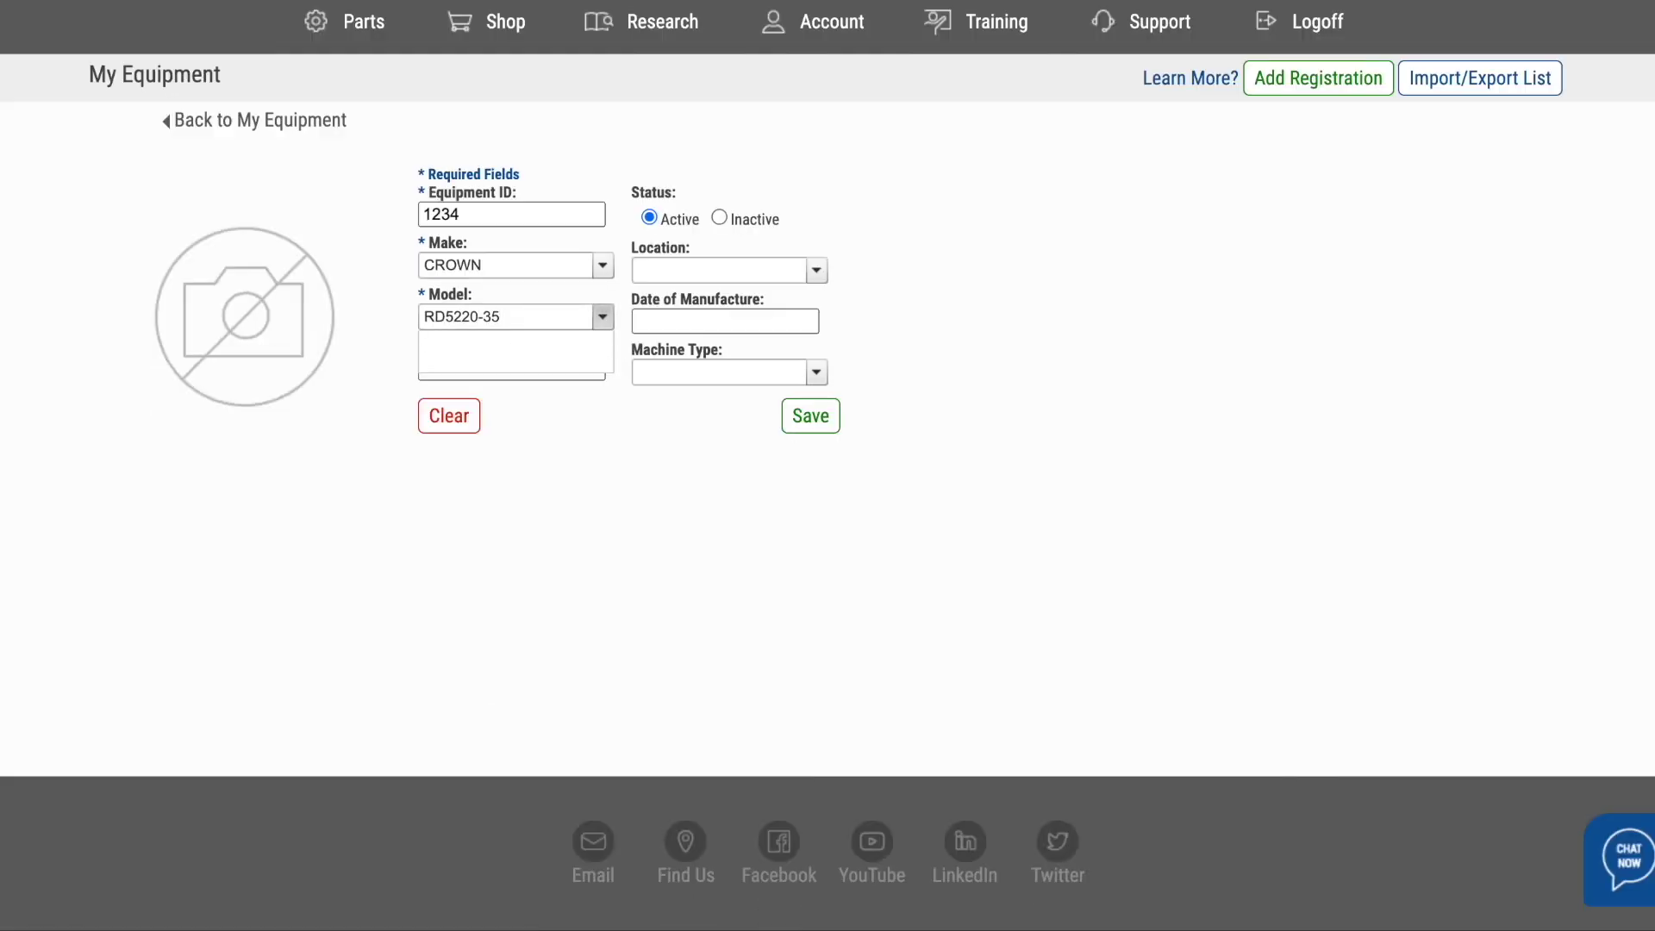
pyautogui.click(533, 365)
pyautogui.write('12345')
pyautogui.click(814, 420)
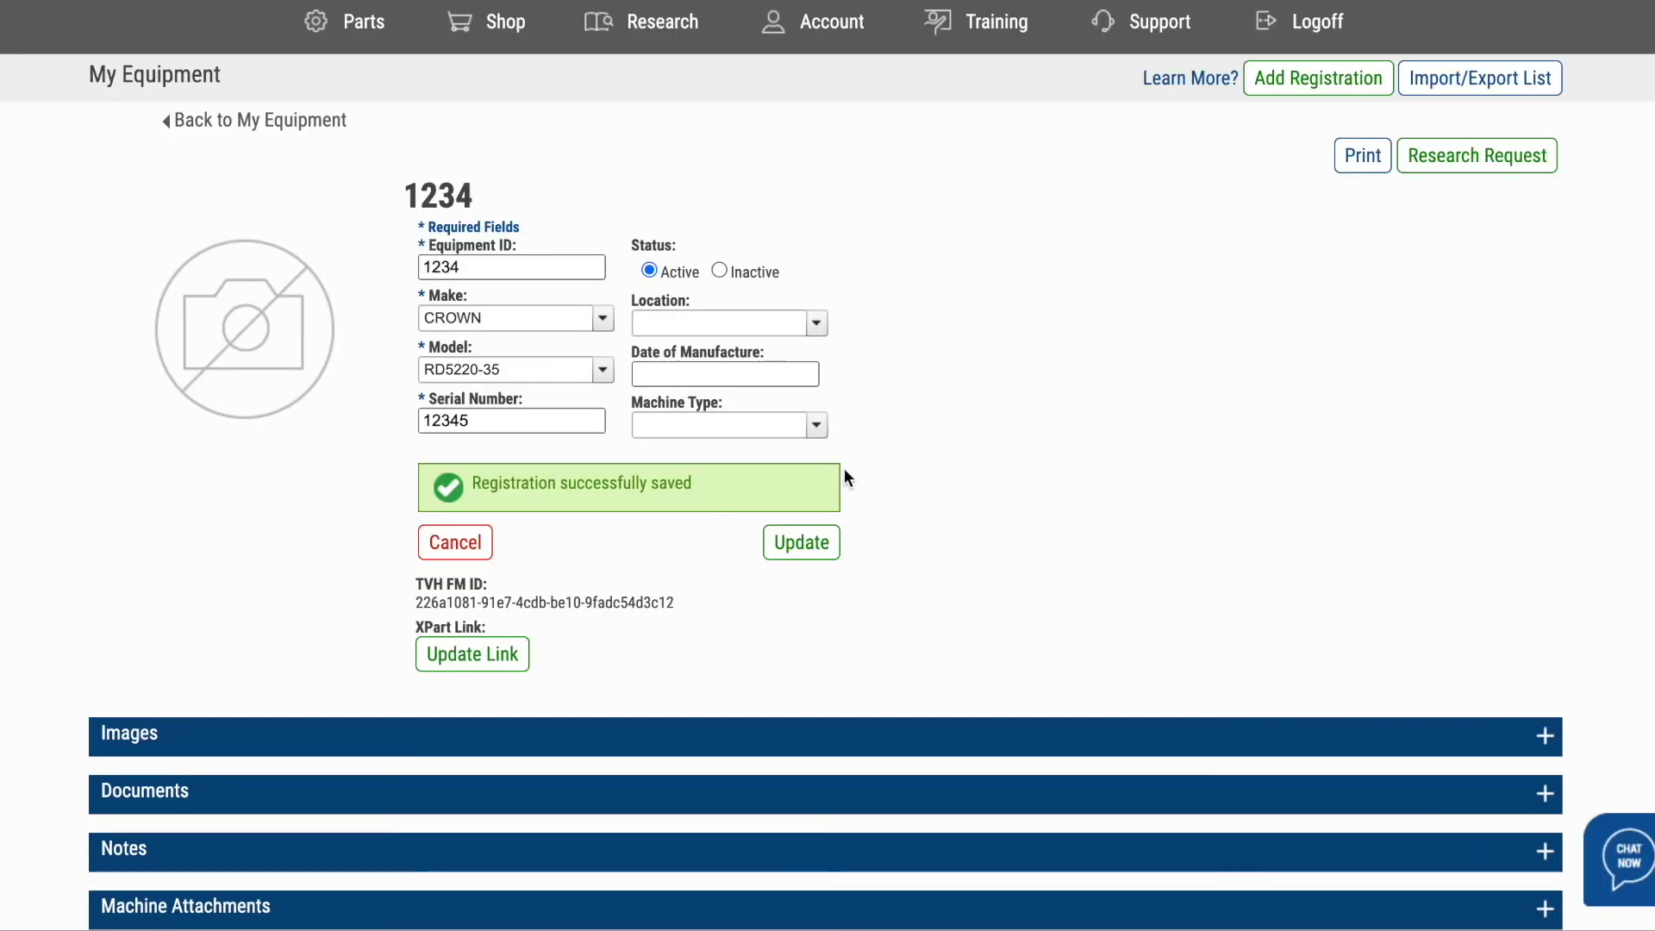
# - Expand the record's Images, Documents, Notes and Machine Attachments panels, then return to the page top
pyautogui.click(717, 743)
pyautogui.scroll(-1, 712, 743)
pyautogui.scroll(-1, 712, 743)
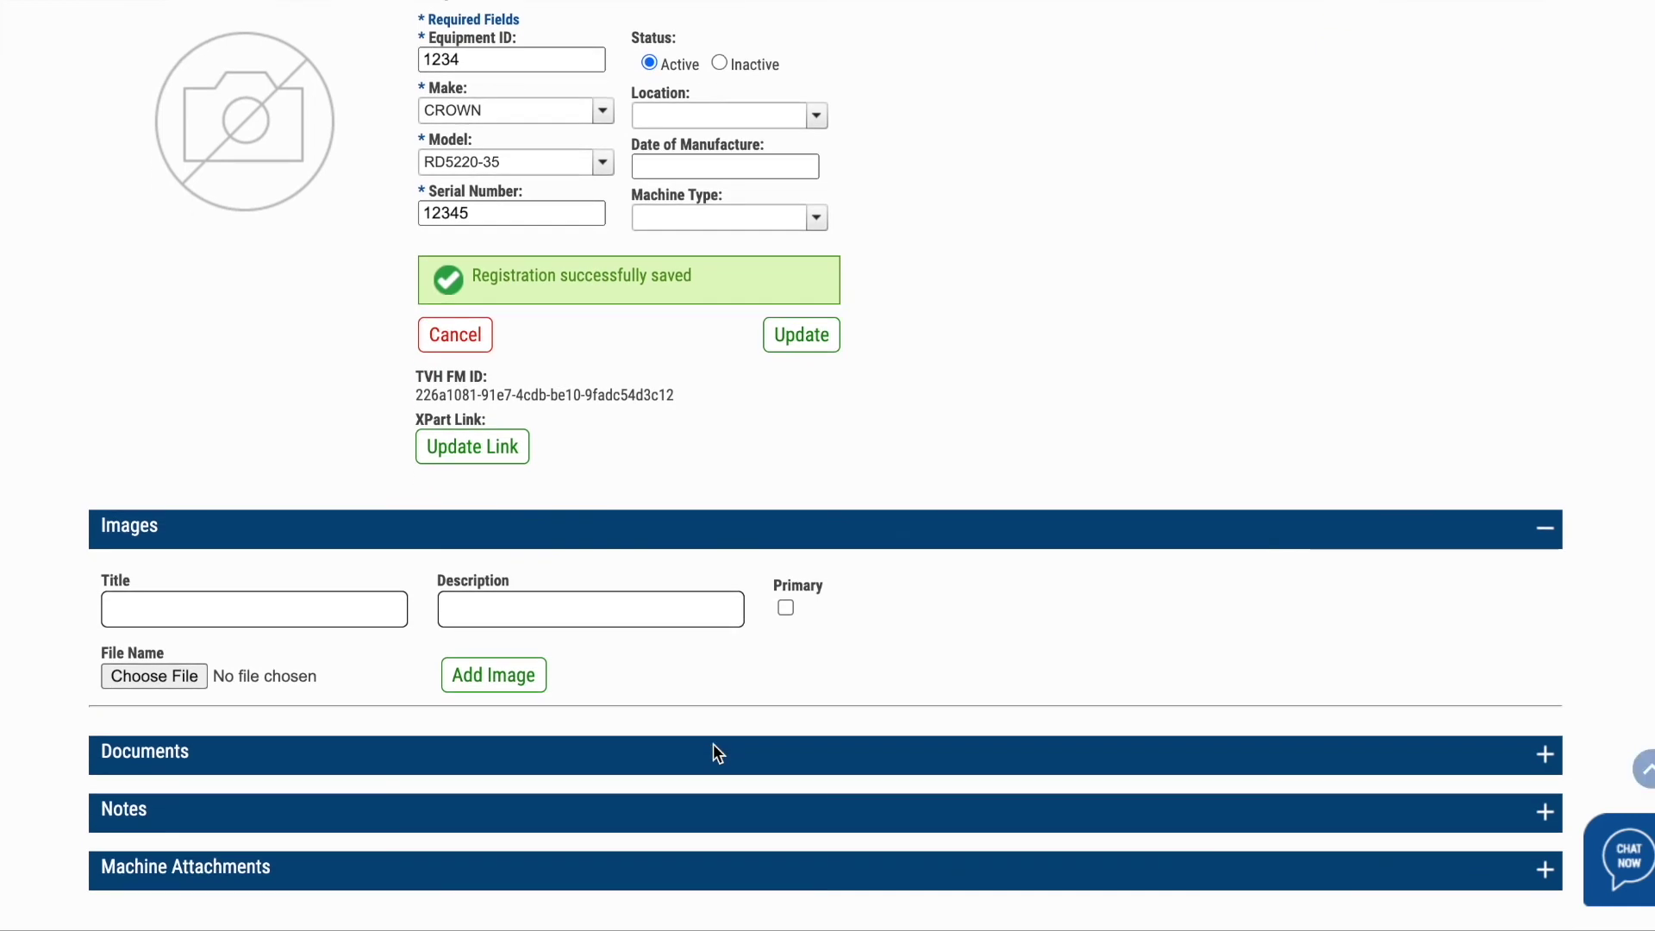
pyautogui.click(688, 747)
pyautogui.scroll(-3, 688, 746)
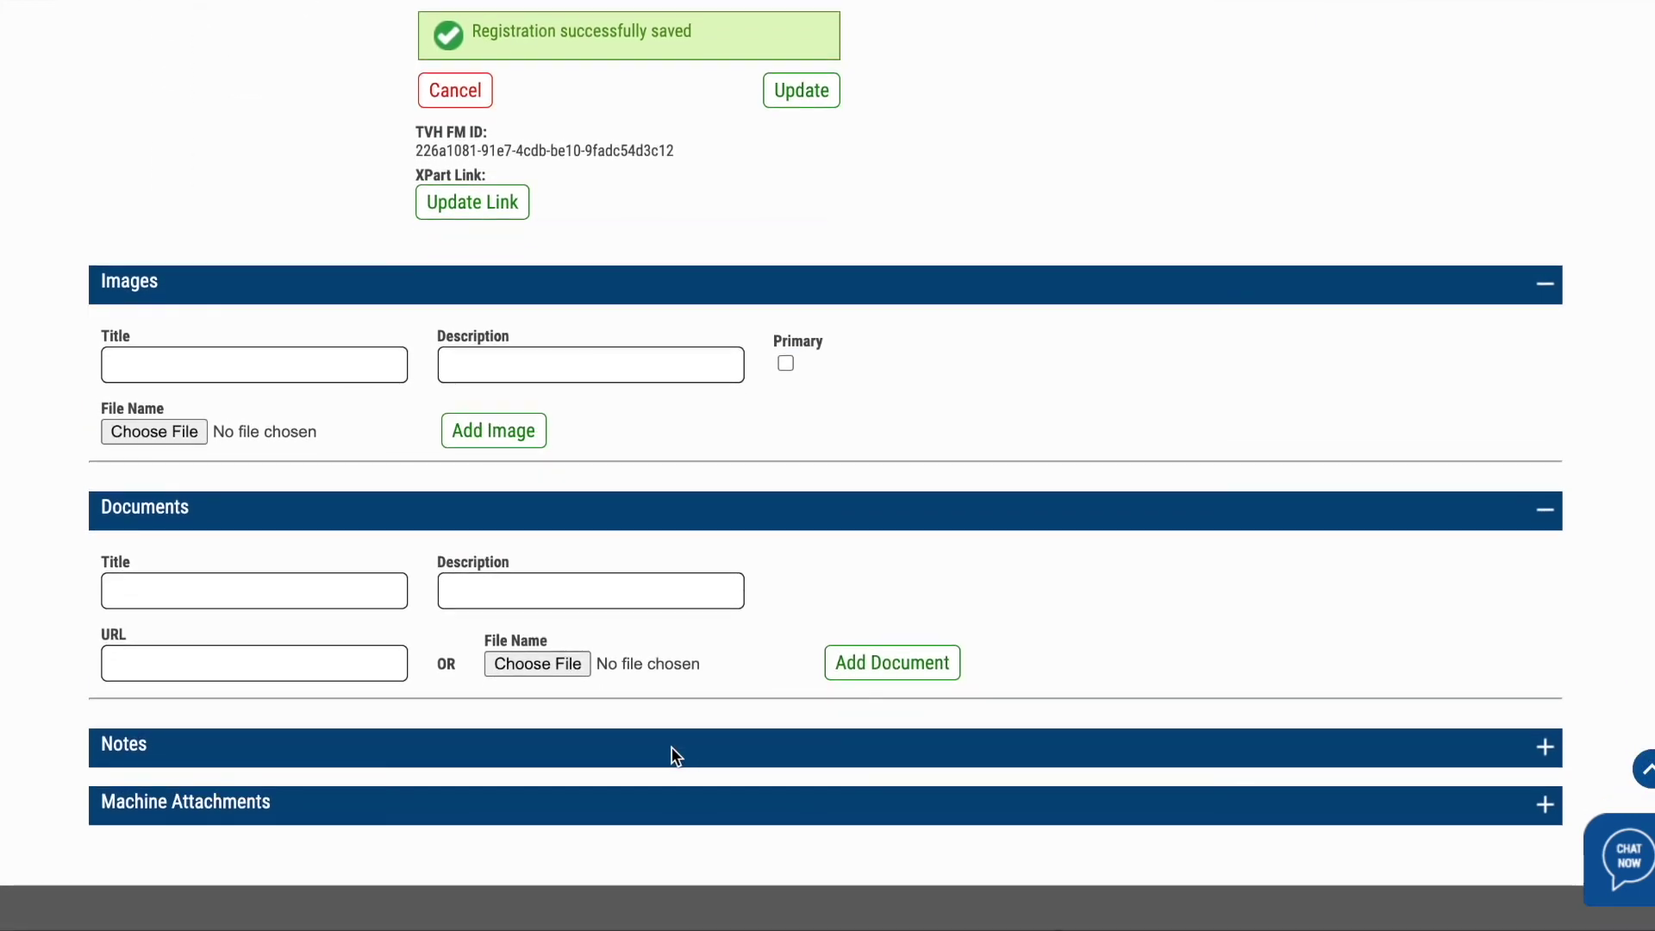
pyautogui.click(671, 748)
pyautogui.scroll(-3, 671, 751)
pyautogui.click(651, 786)
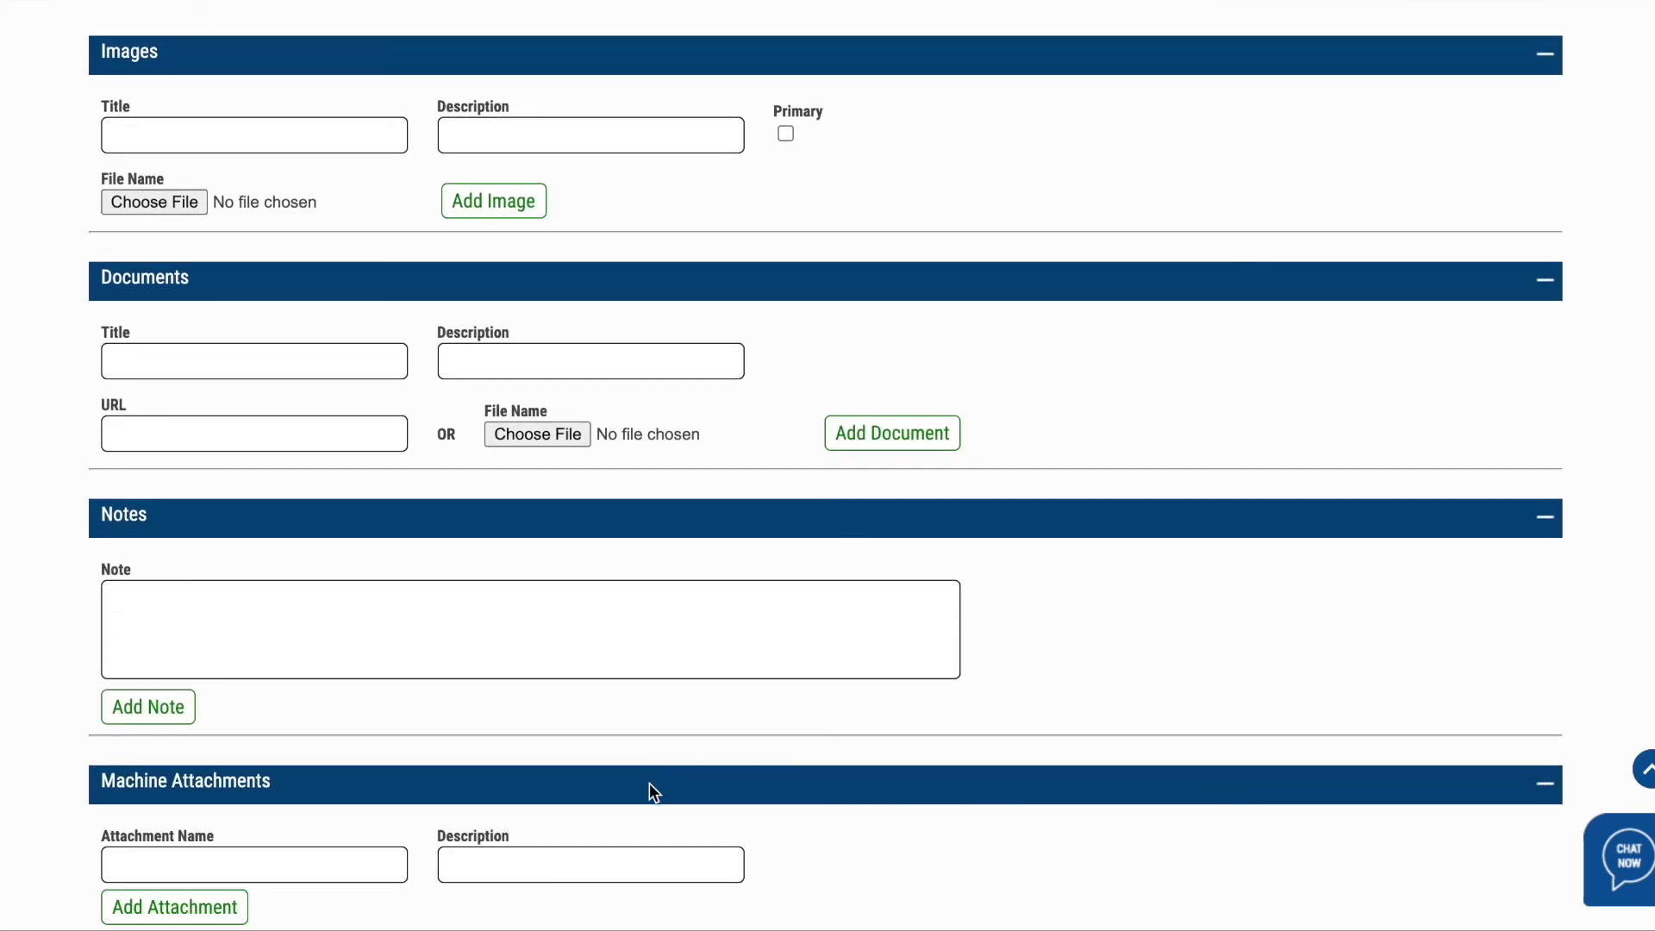
pyautogui.scroll(-2, 651, 786)
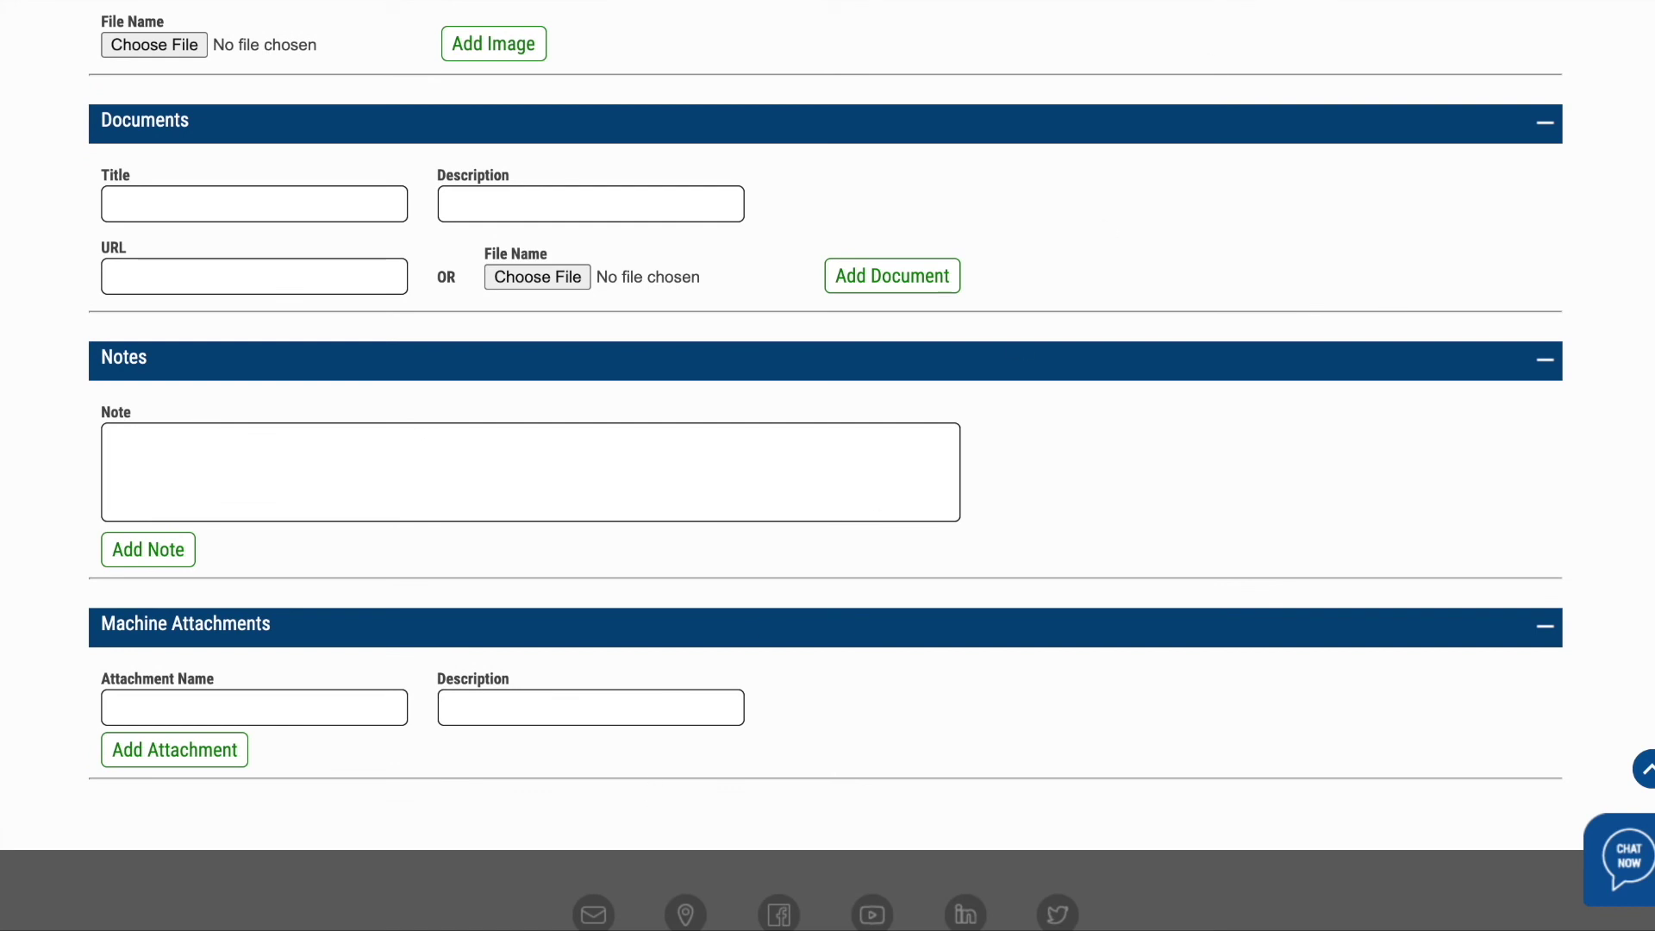
pyautogui.scroll(4, 1086, 169)
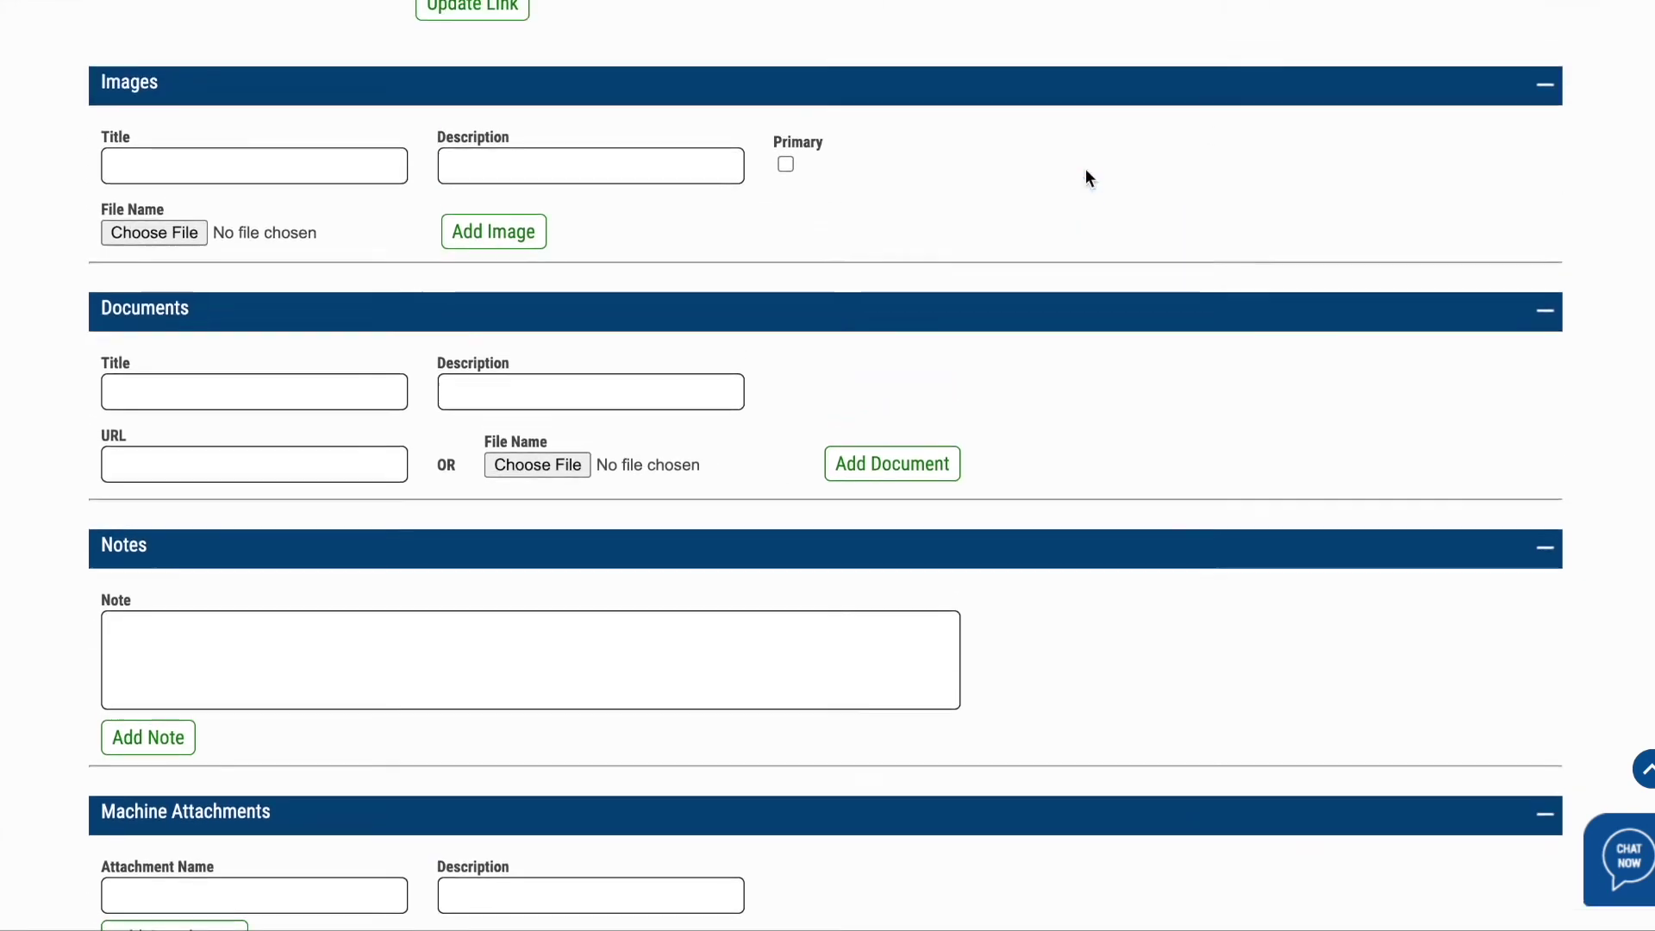
pyautogui.scroll(5, 1086, 172)
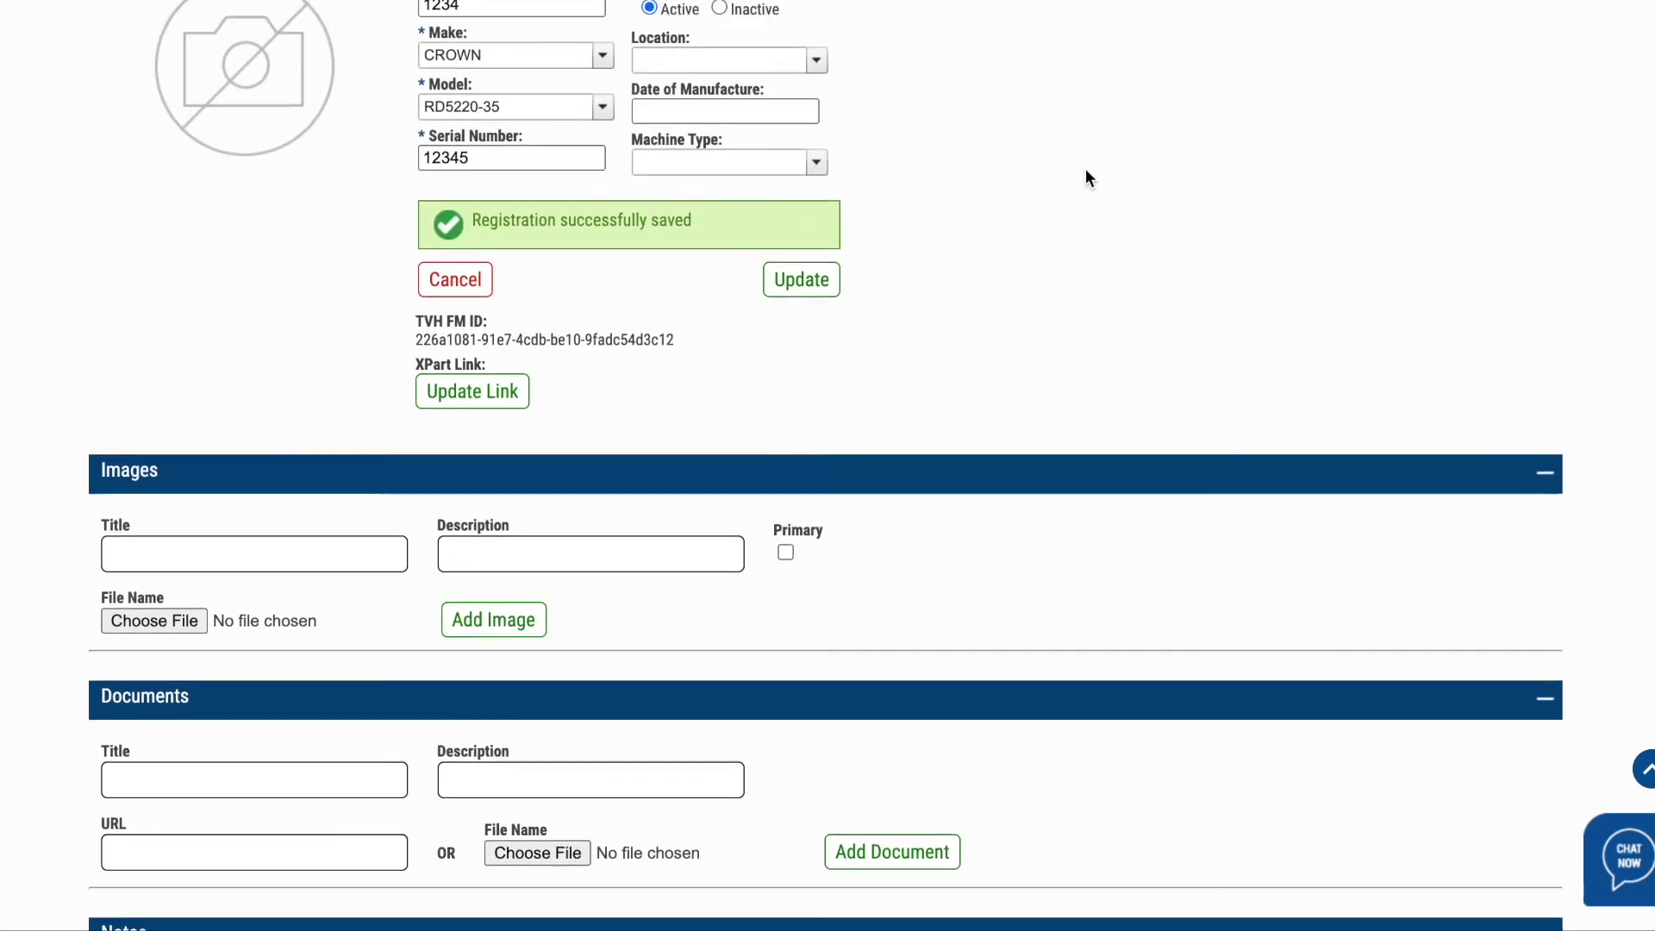
pyautogui.scroll(2, 1085, 172)
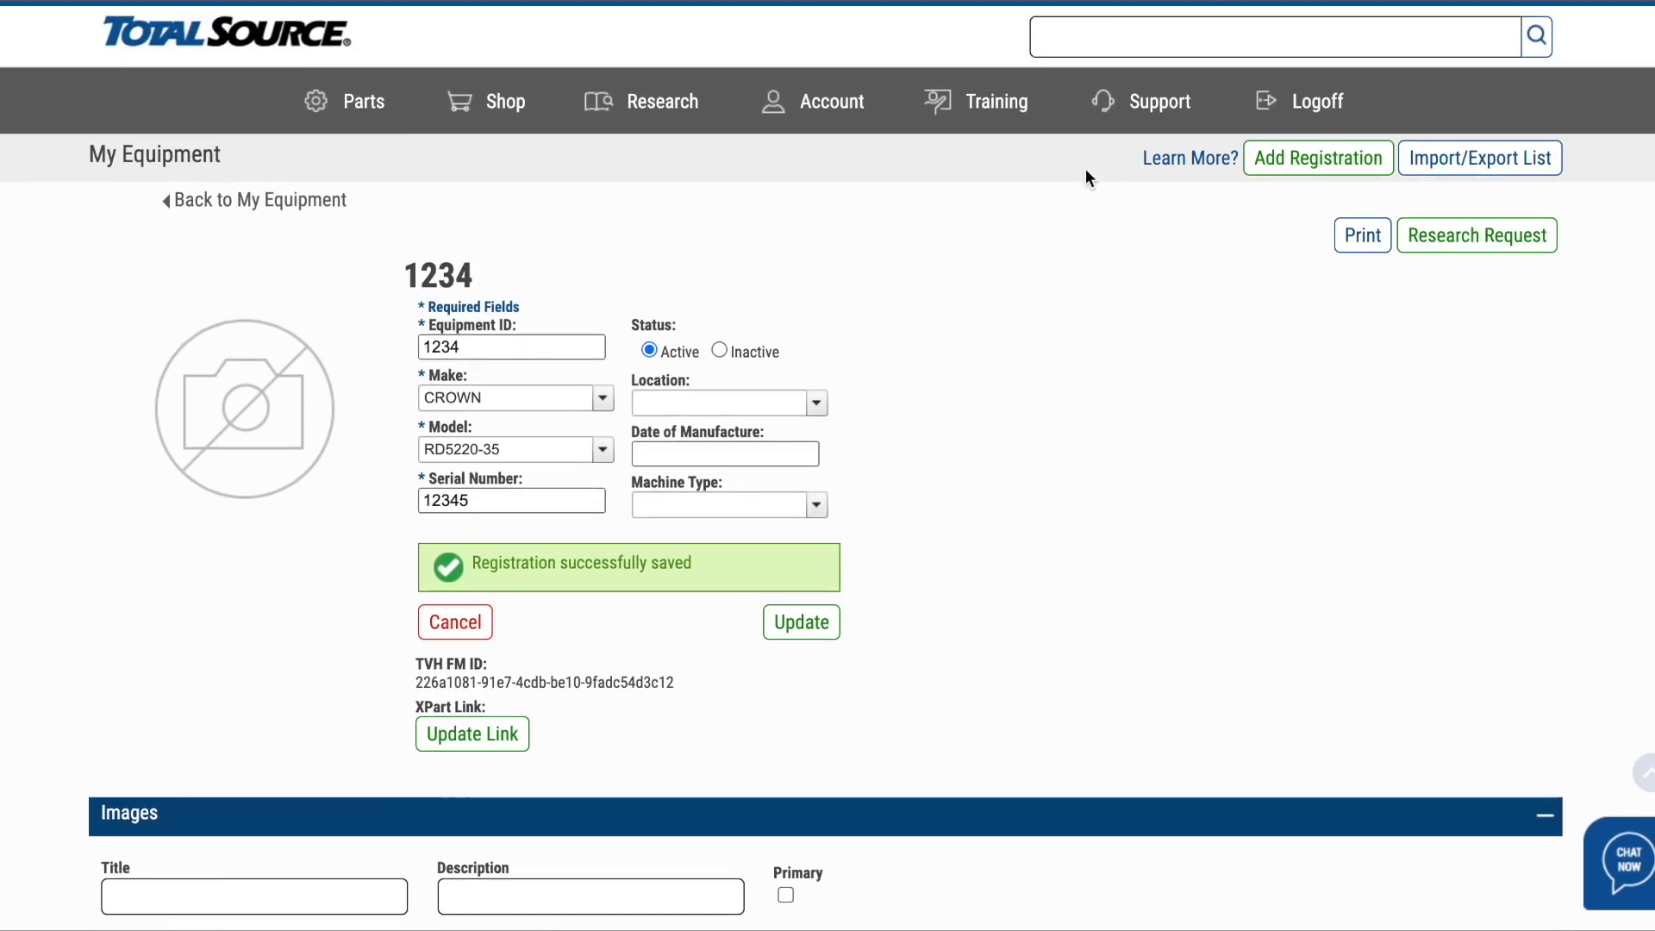